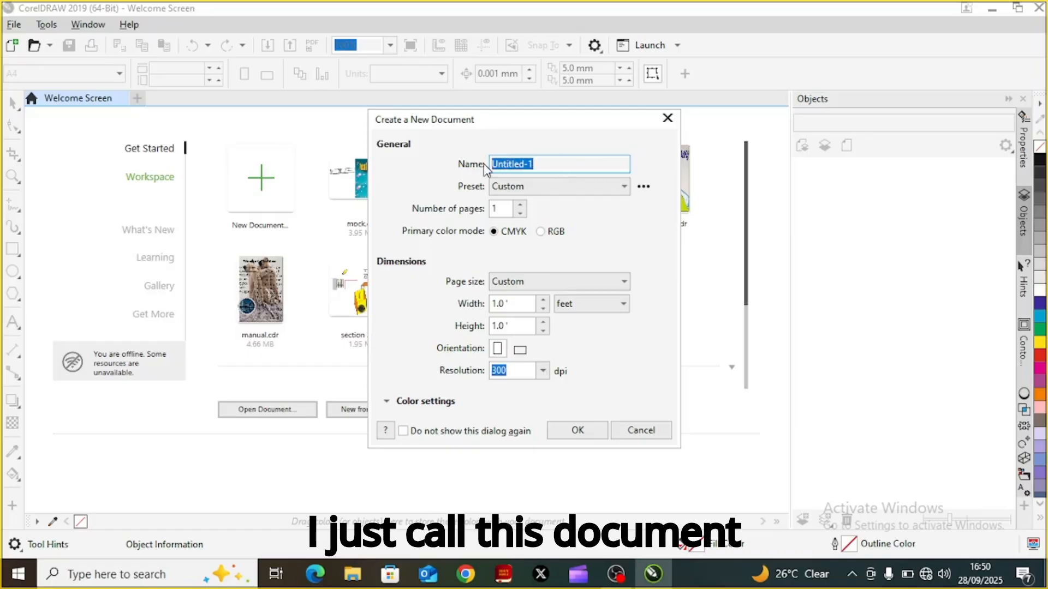
Create a new one-page document named "document" with the A4 page size in portrait orientation
type("docum")
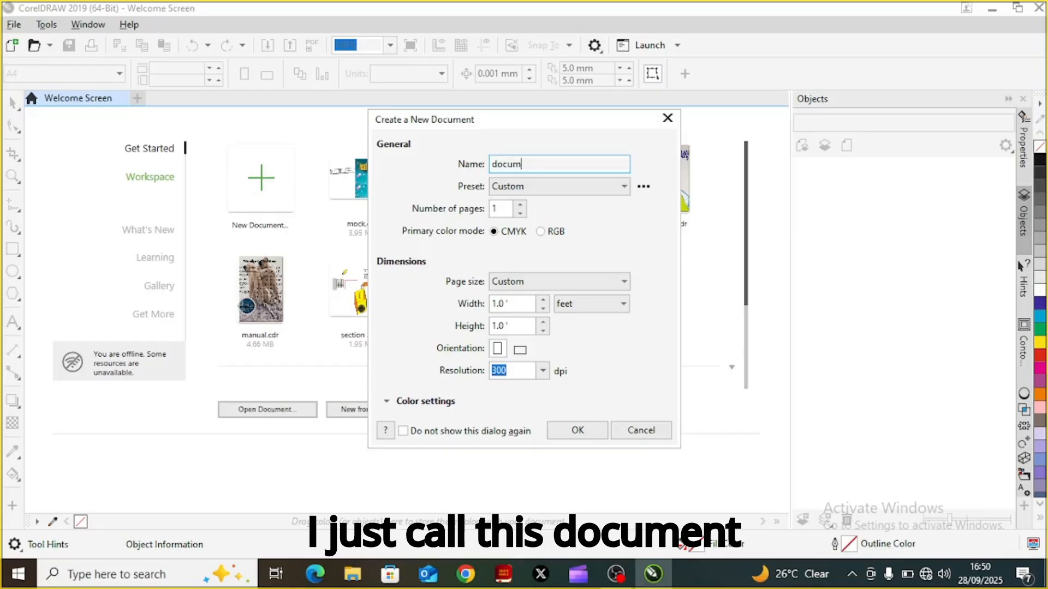
type("ent")
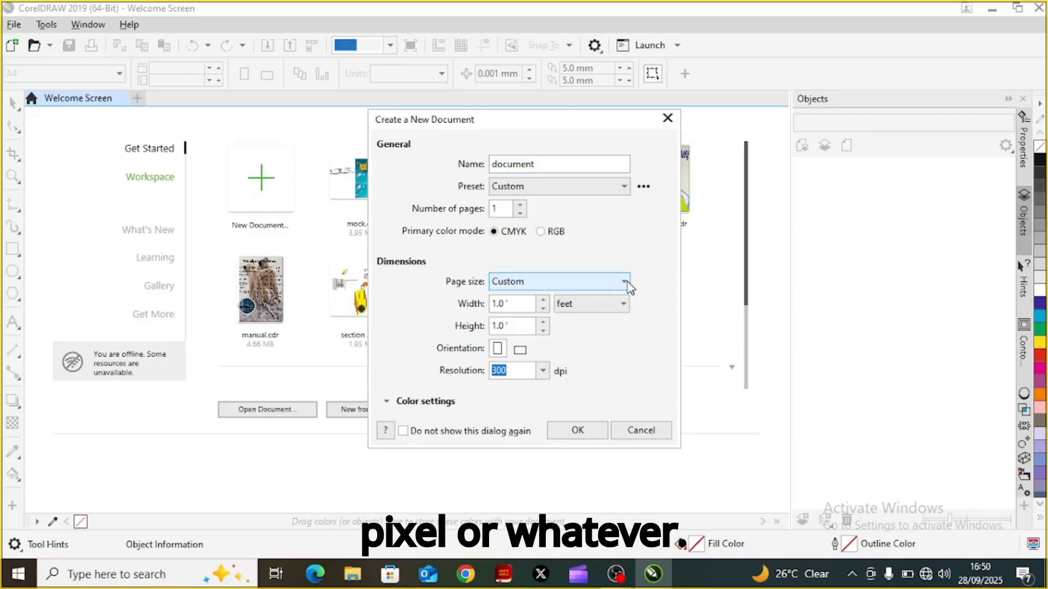
left_click(625, 282)
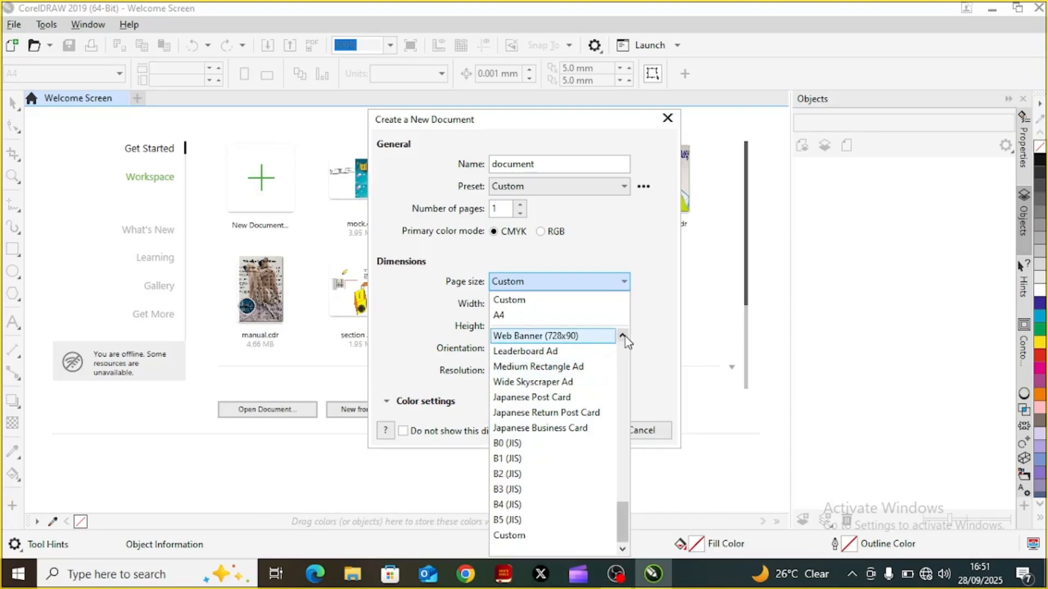
scroll(626, 342, "up", 4)
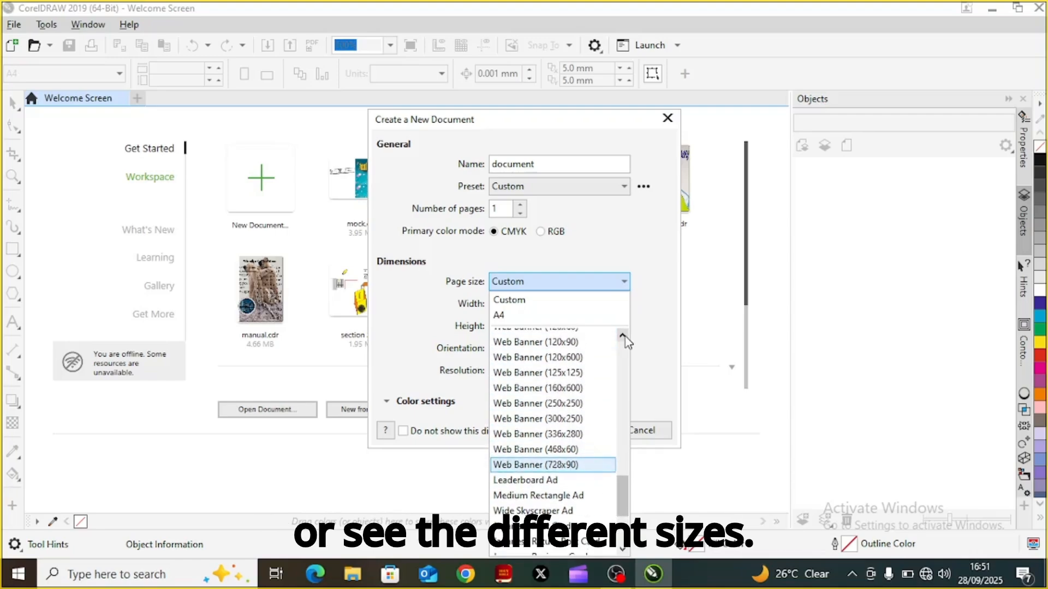
scroll(626, 342, "up", 3)
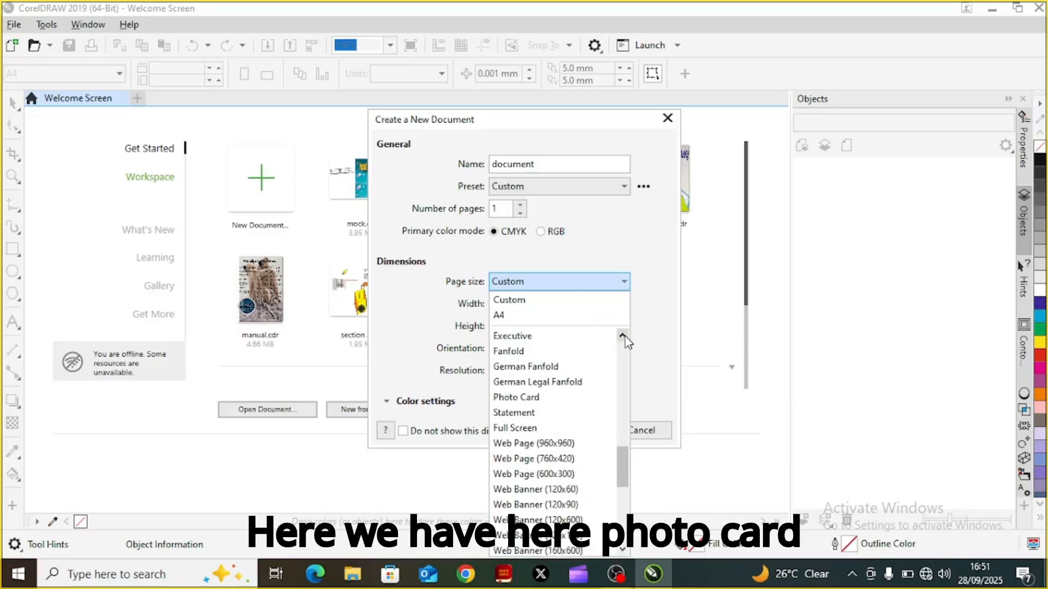
scroll(623, 341, "up", 3)
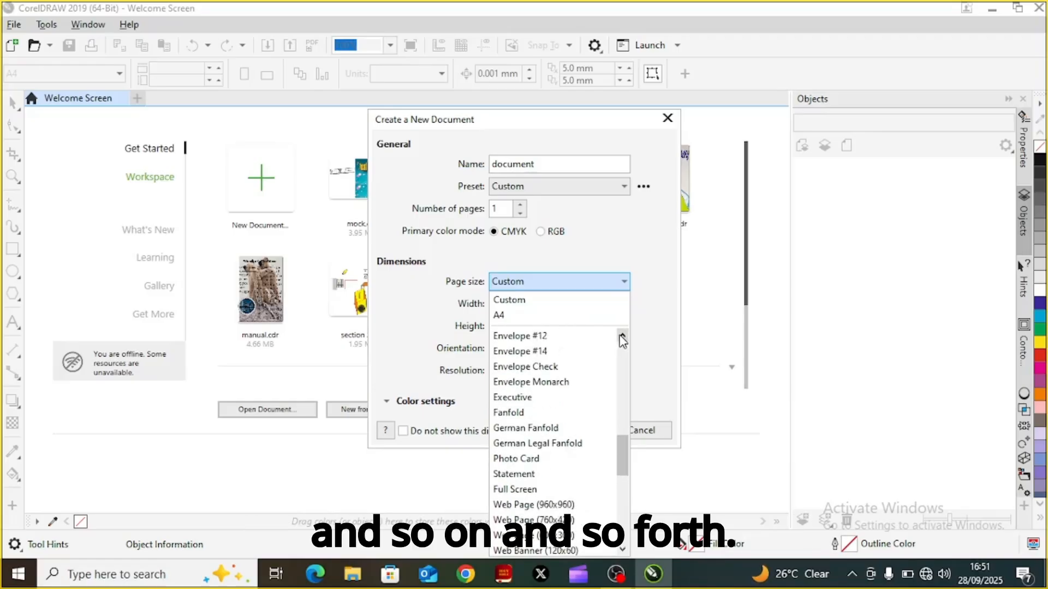
scroll(623, 341, "up", 4)
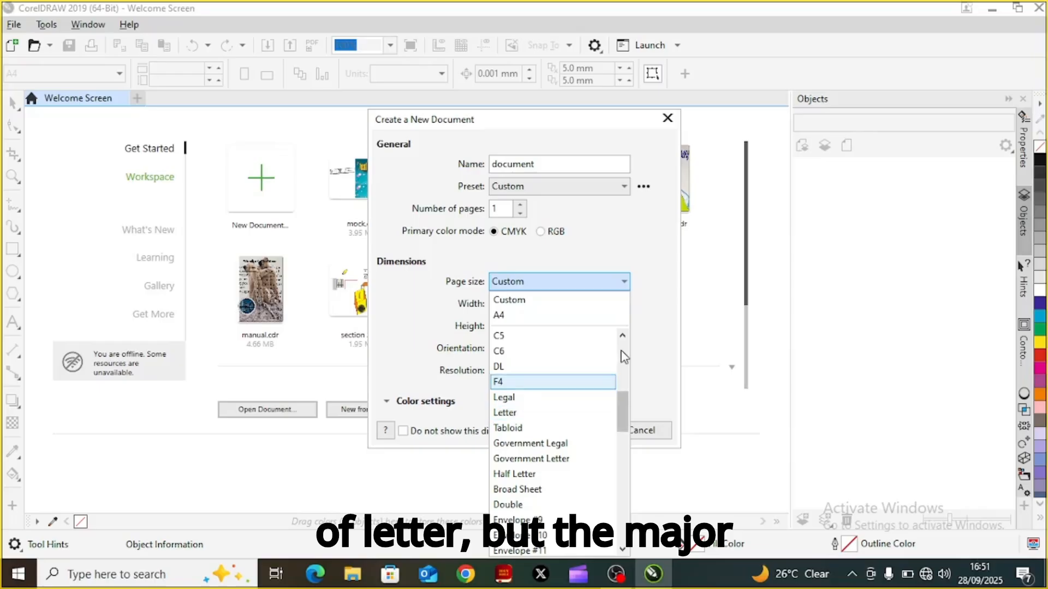
left_click(623, 337)
scroll(623, 337, "up", 6)
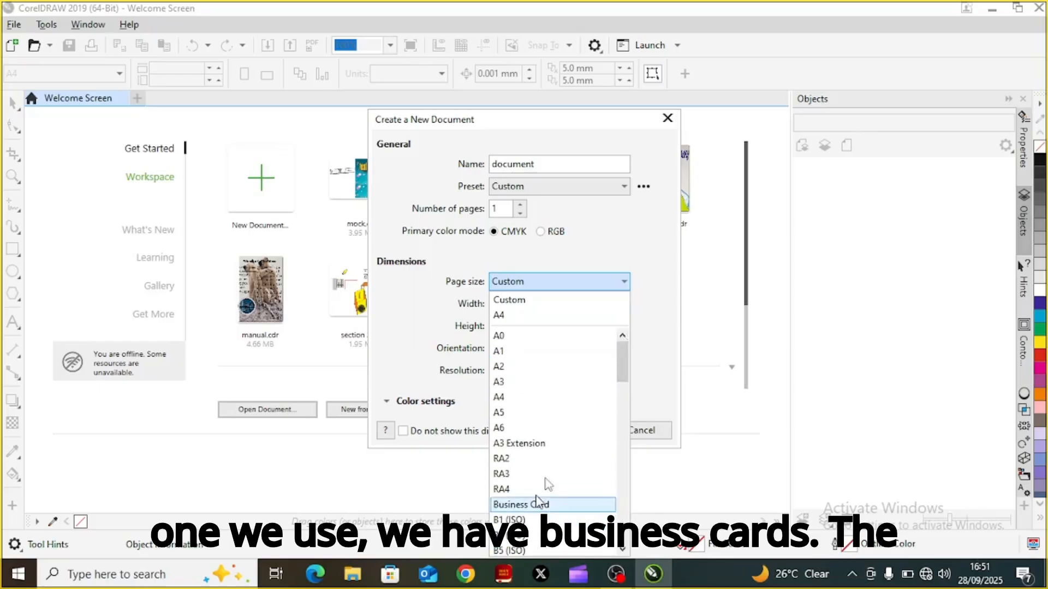
left_click(527, 316)
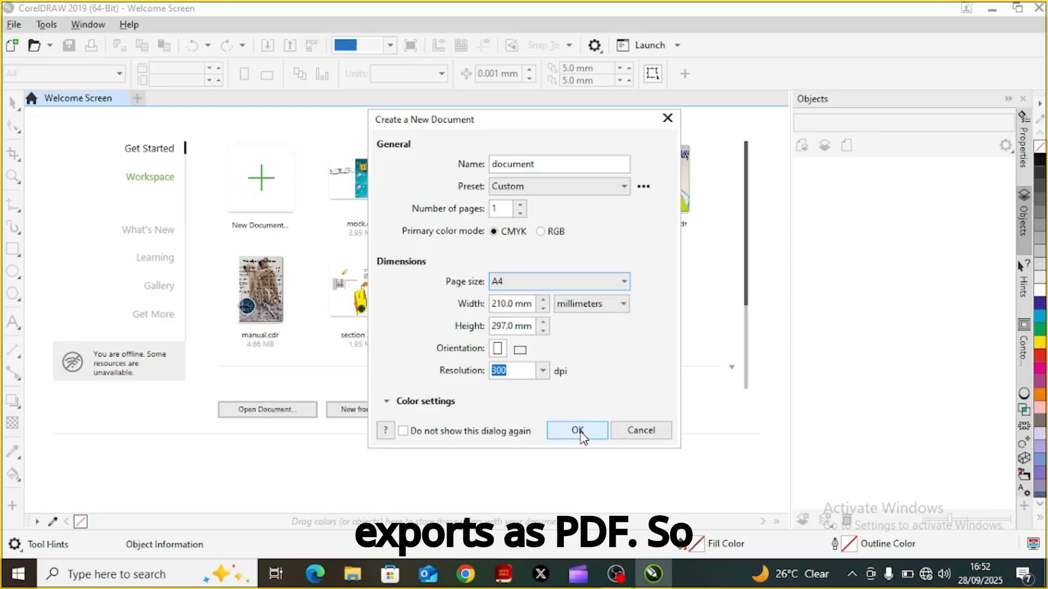
left_click(578, 431)
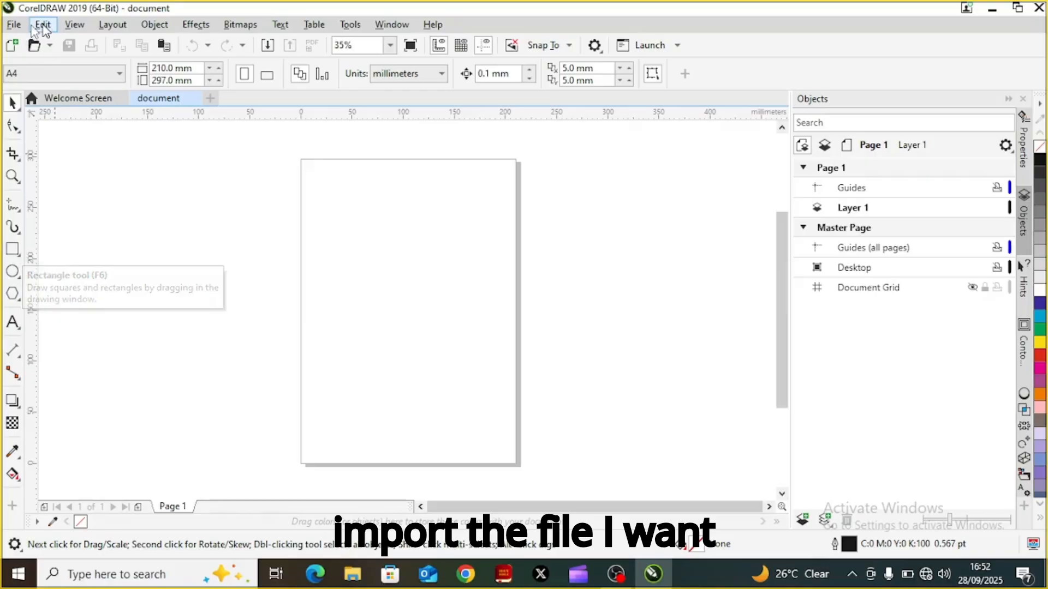
Start importing a file and look through the Documents folder for a suitable document to edit
left_click(14, 25)
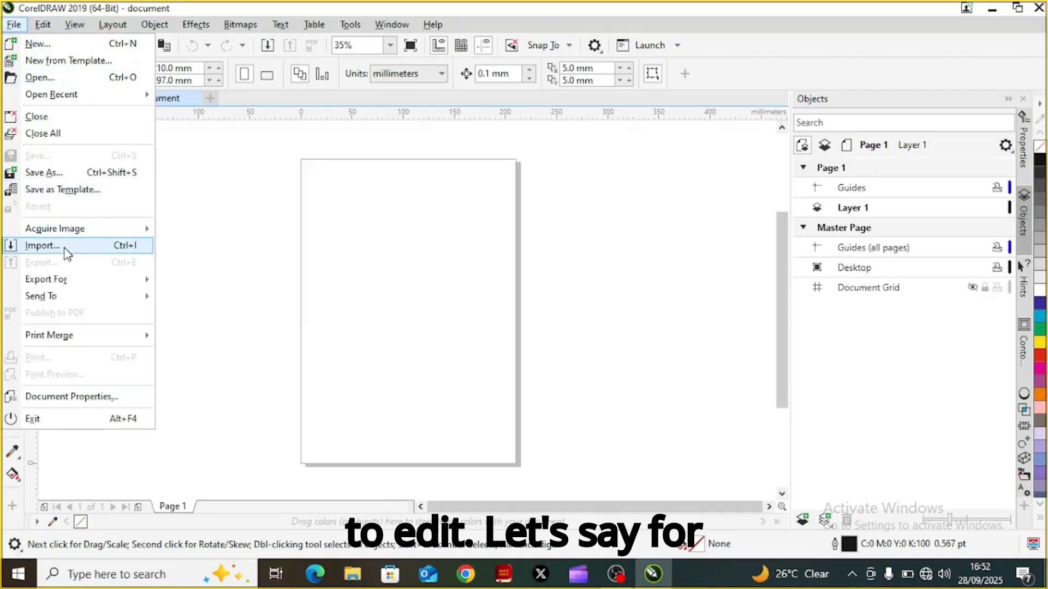
left_click(42, 246)
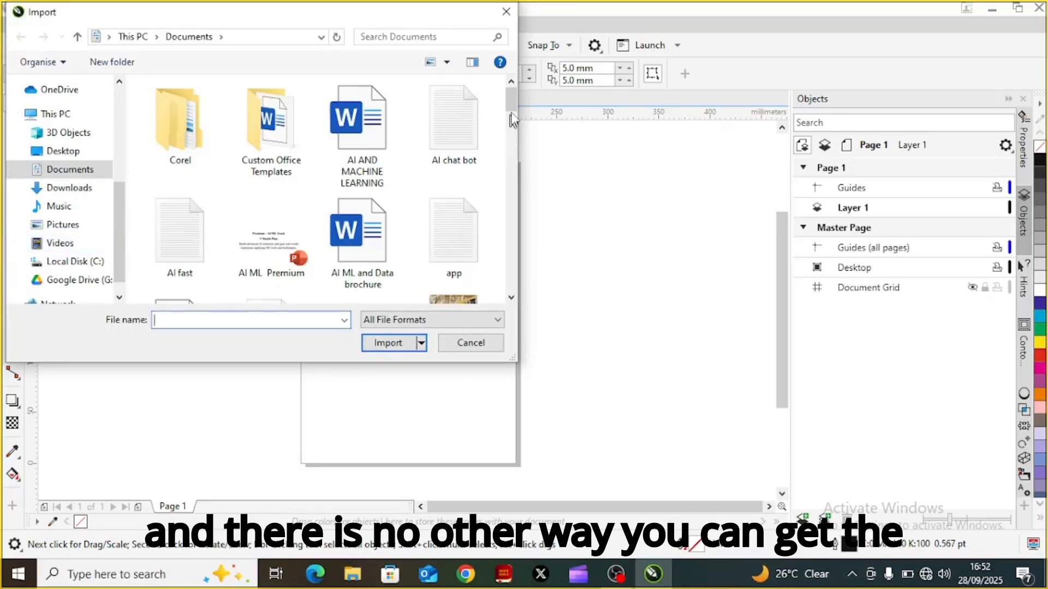
left_click_drag(512, 122, 516, 140)
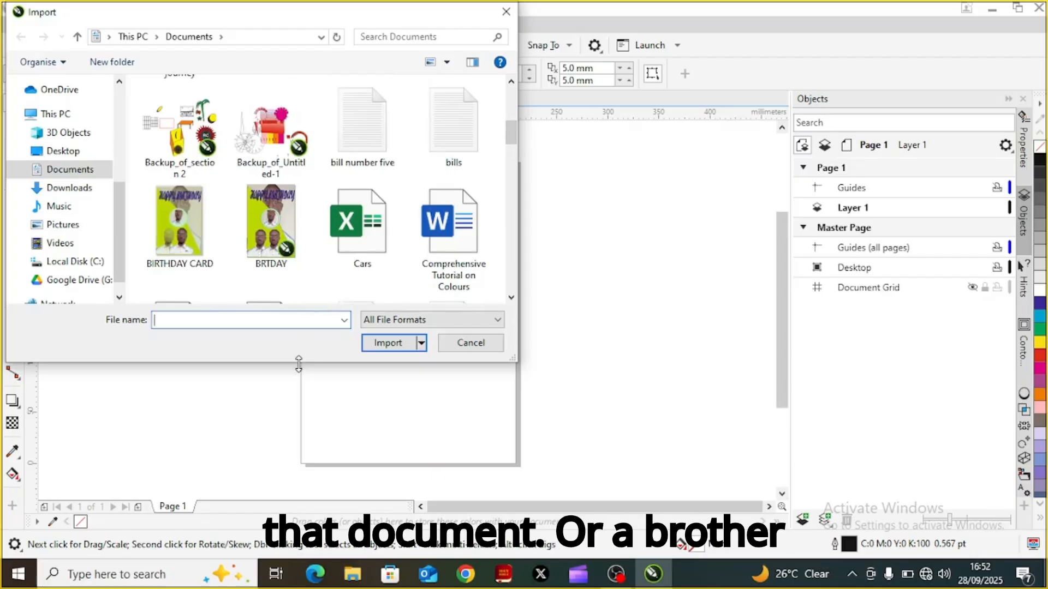
left_click_drag(299, 365, 308, 482)
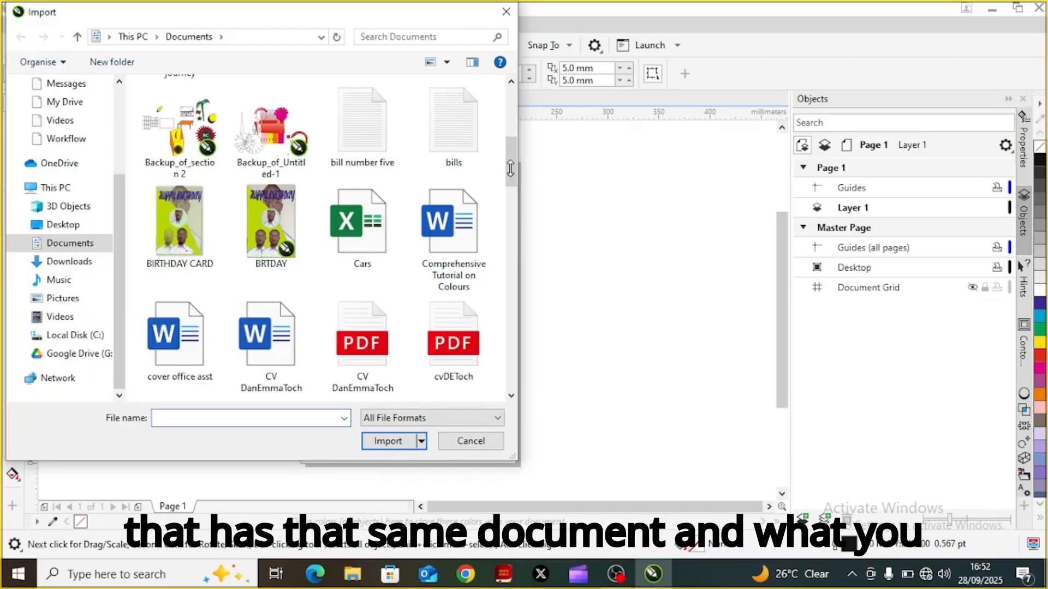
scroll(510, 149, "up", 2)
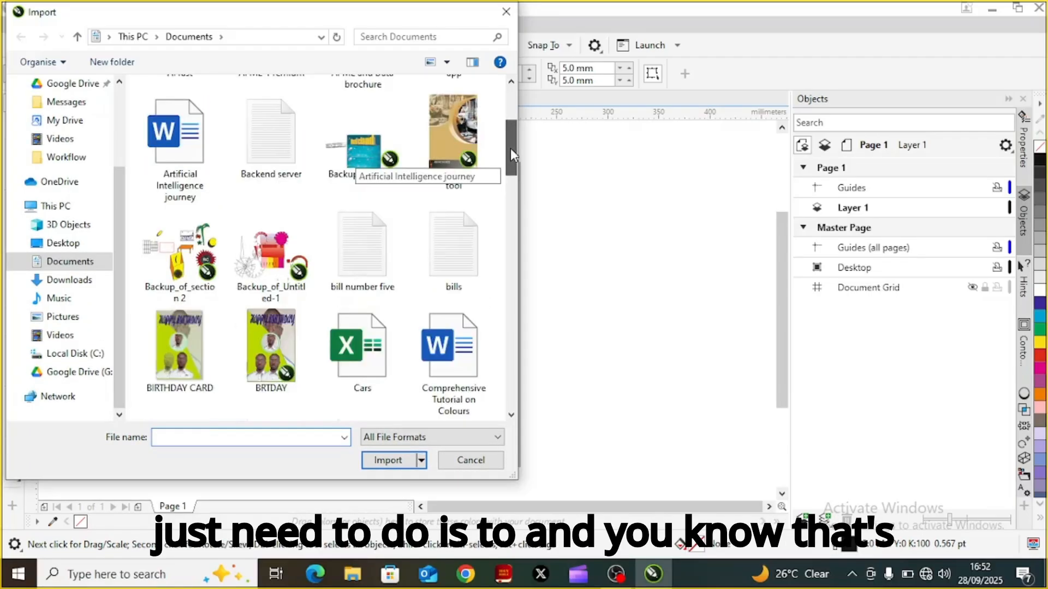
scroll(511, 141, "up", 1)
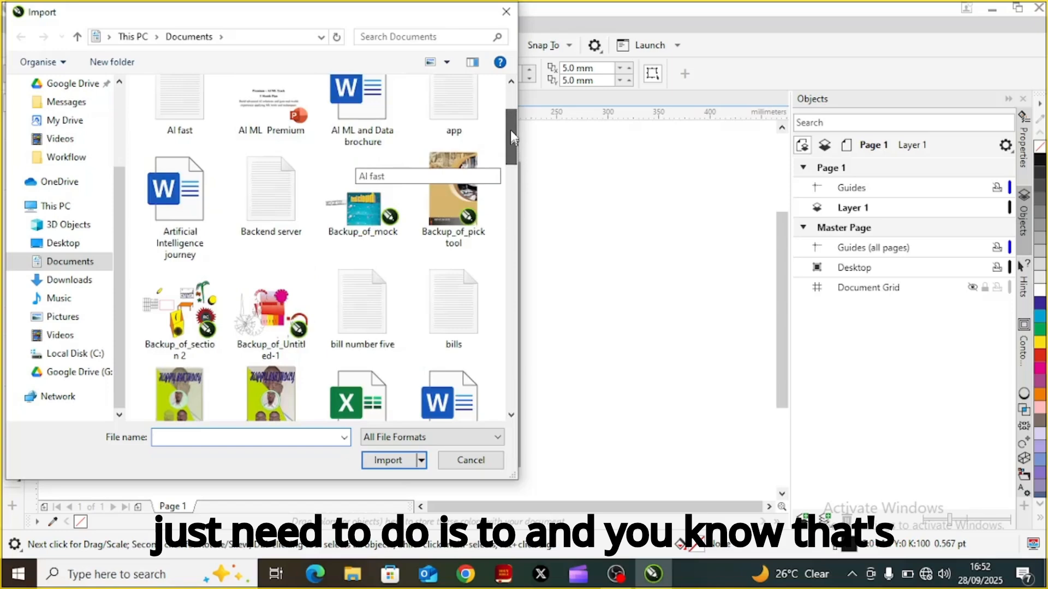
scroll(513, 143, "up", 3)
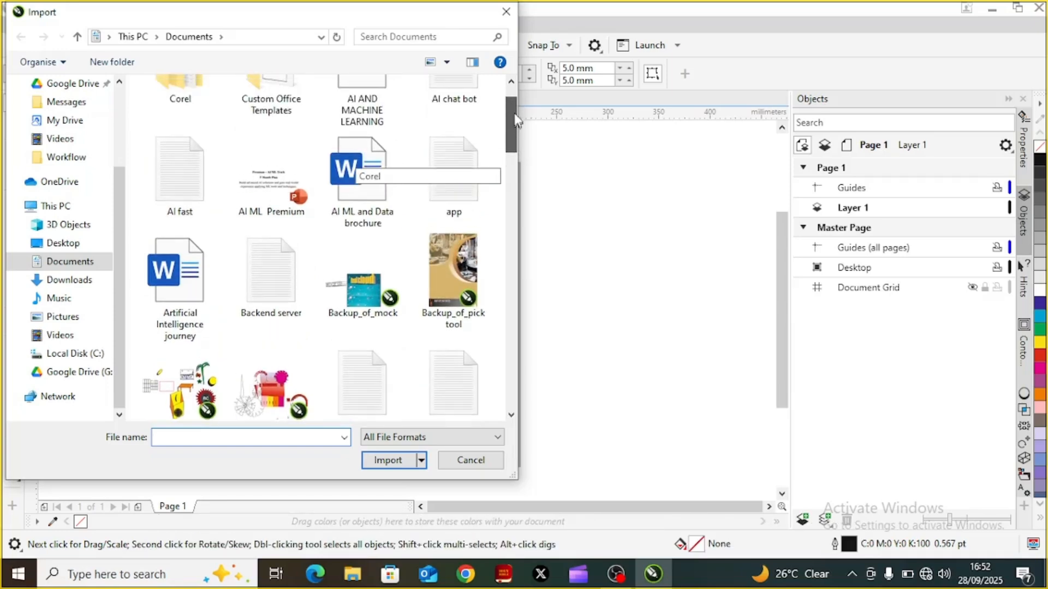
scroll(514, 115, "up", 1)
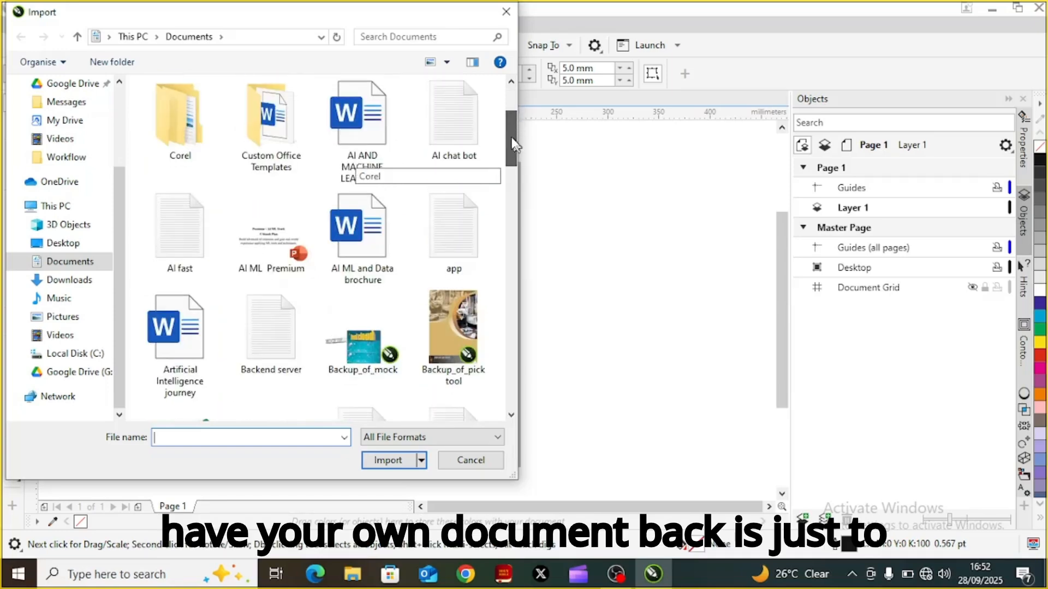
scroll(514, 148, "down", 1)
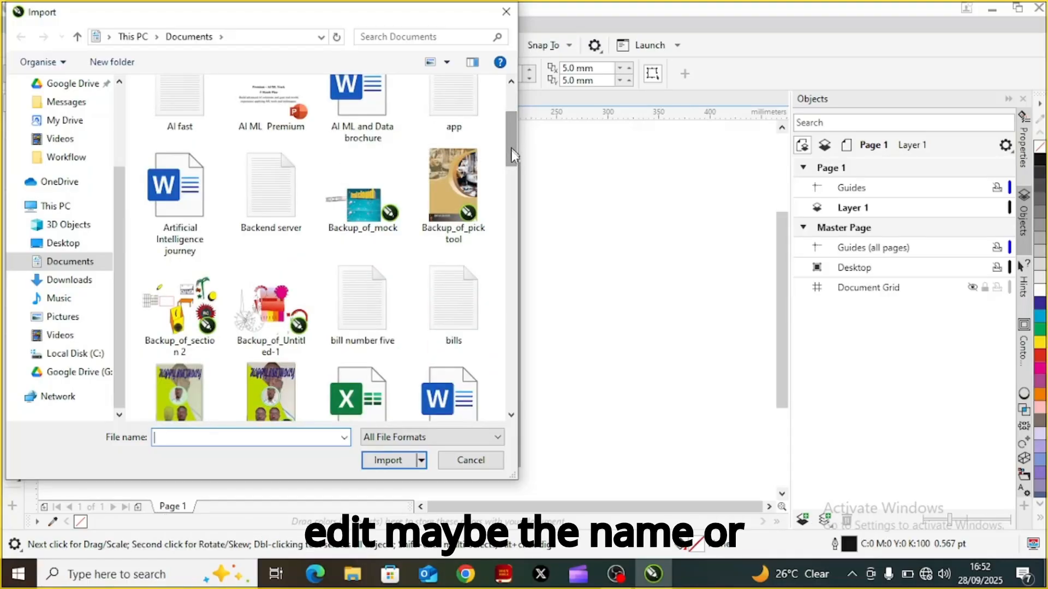
left_click_drag(511, 143, 513, 342)
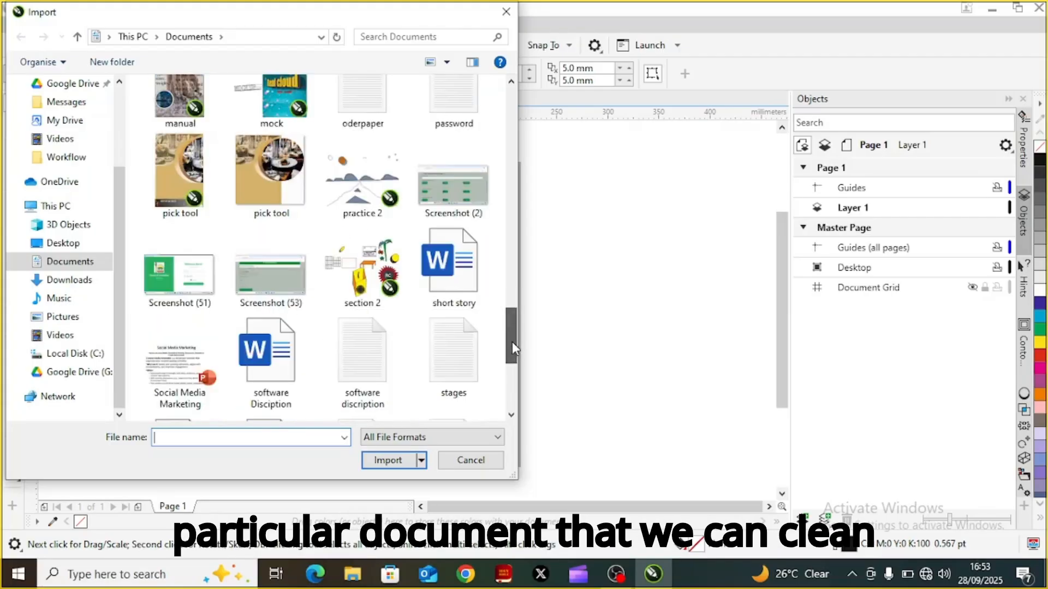
left_click_drag(512, 342, 513, 179)
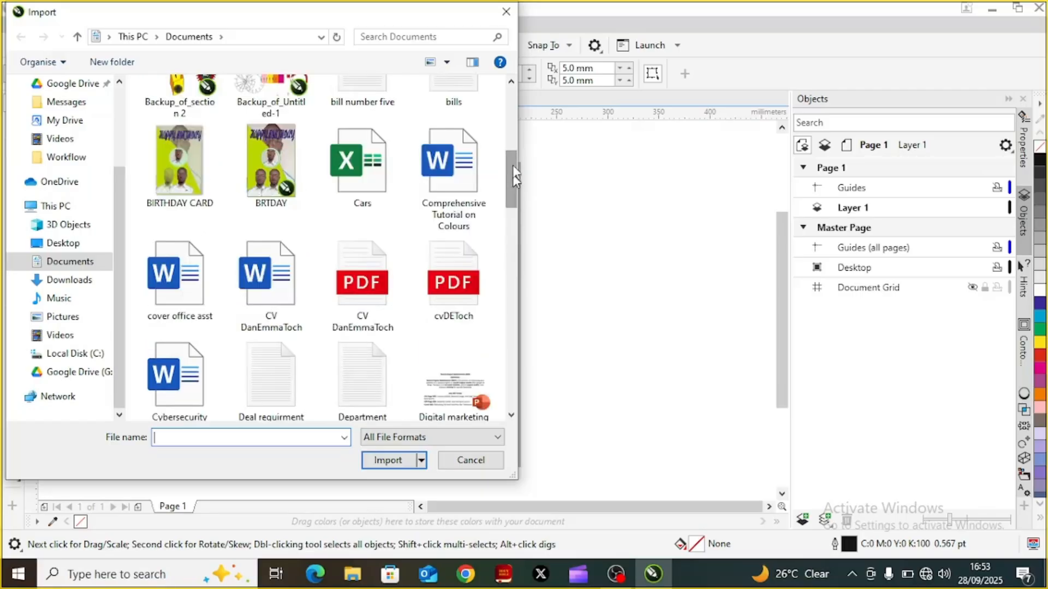
left_click_drag(512, 143, 509, 97)
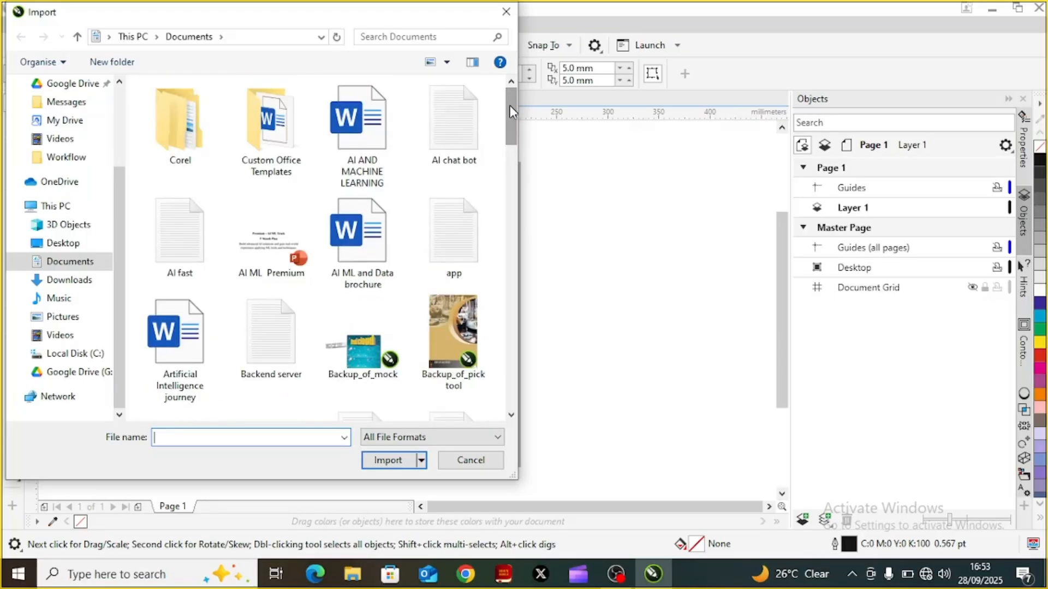
Import the anaconda image from the Pictures folder and place it across the page width at about 210 × 174 mm
left_click(71, 323)
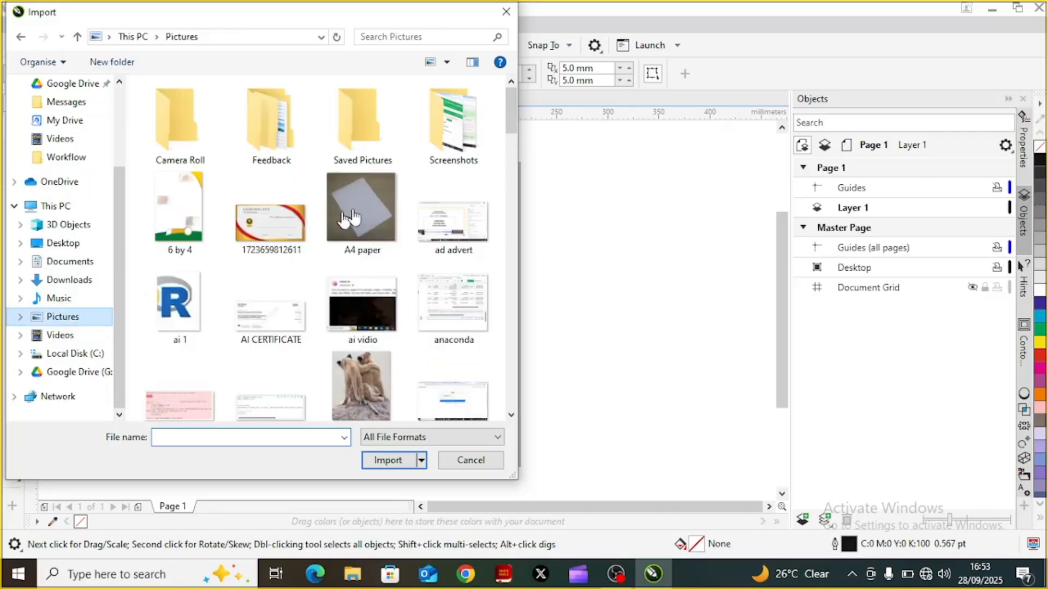
scroll(428, 300, "down", 1)
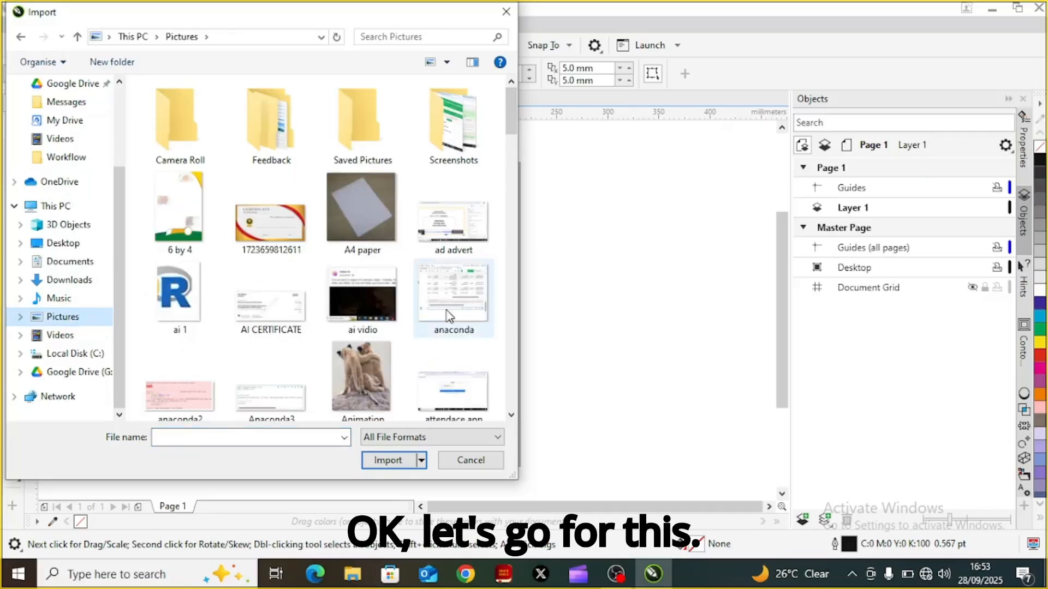
left_click(449, 316)
left_click(389, 462)
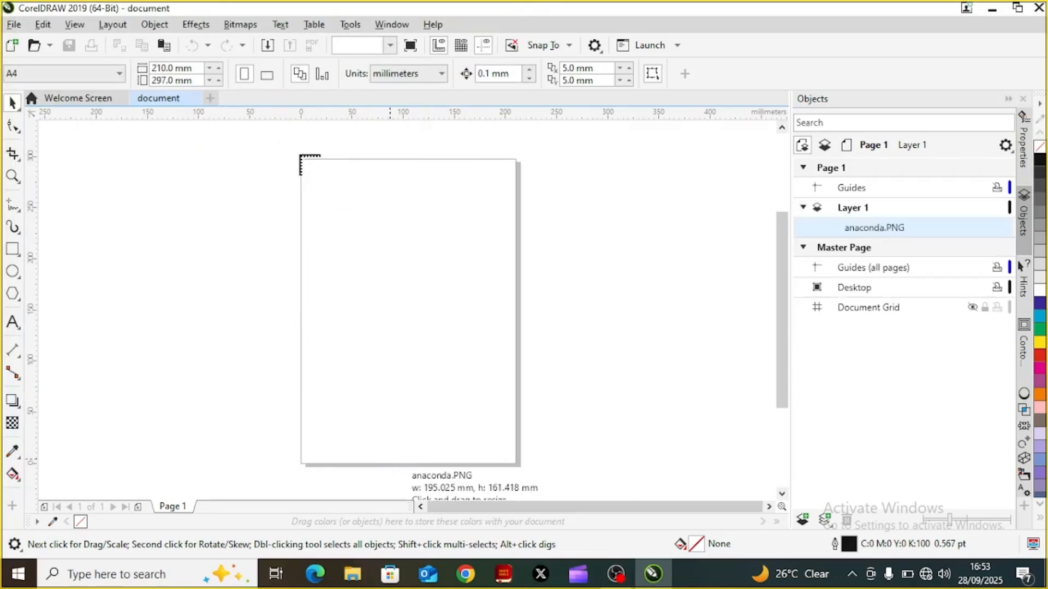
left_click_drag(301, 159, 523, 433)
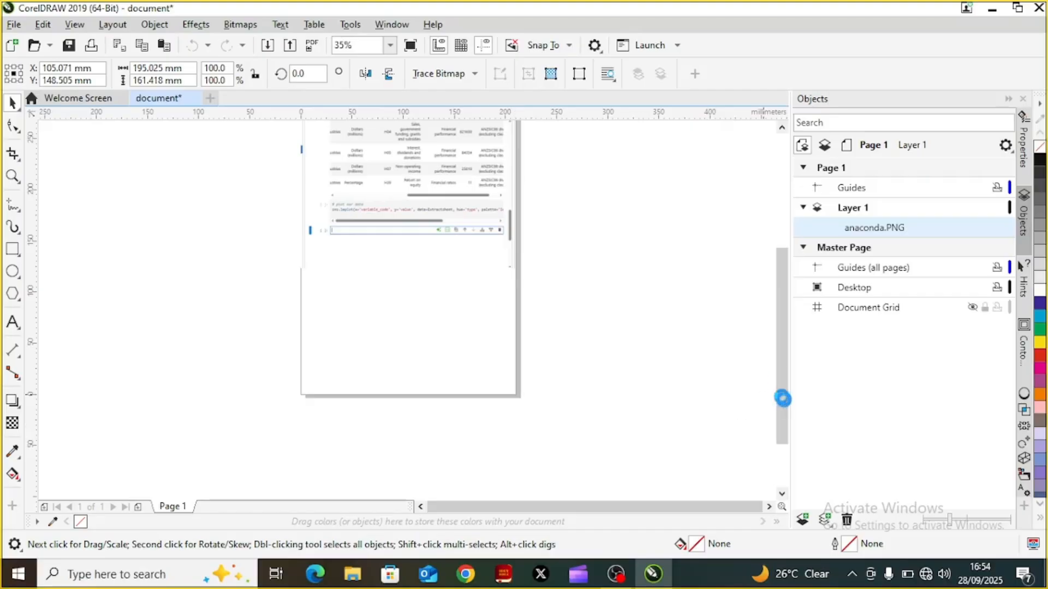
Zoom in on the imported anaconda image and centre its table rows for a close look
left_click_drag(784, 384, 784, 330)
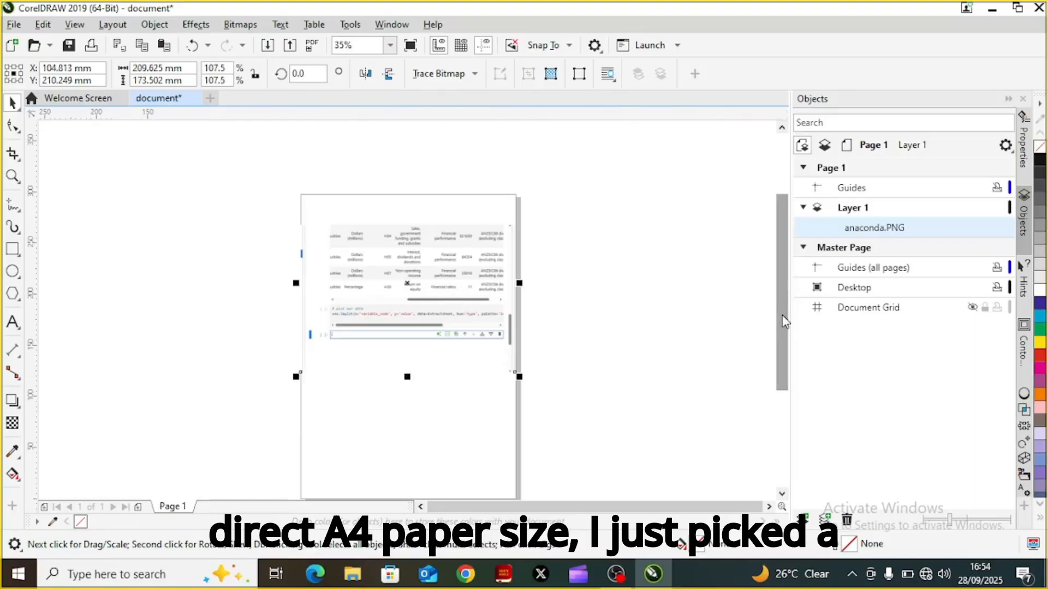
scroll(785, 331, "down", 2)
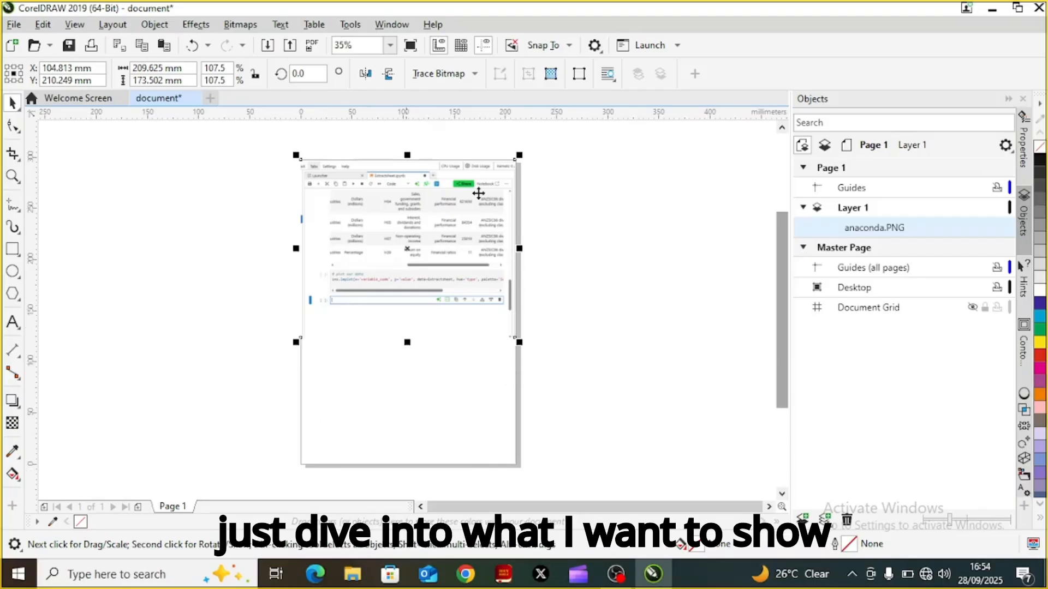
right_click(327, 179)
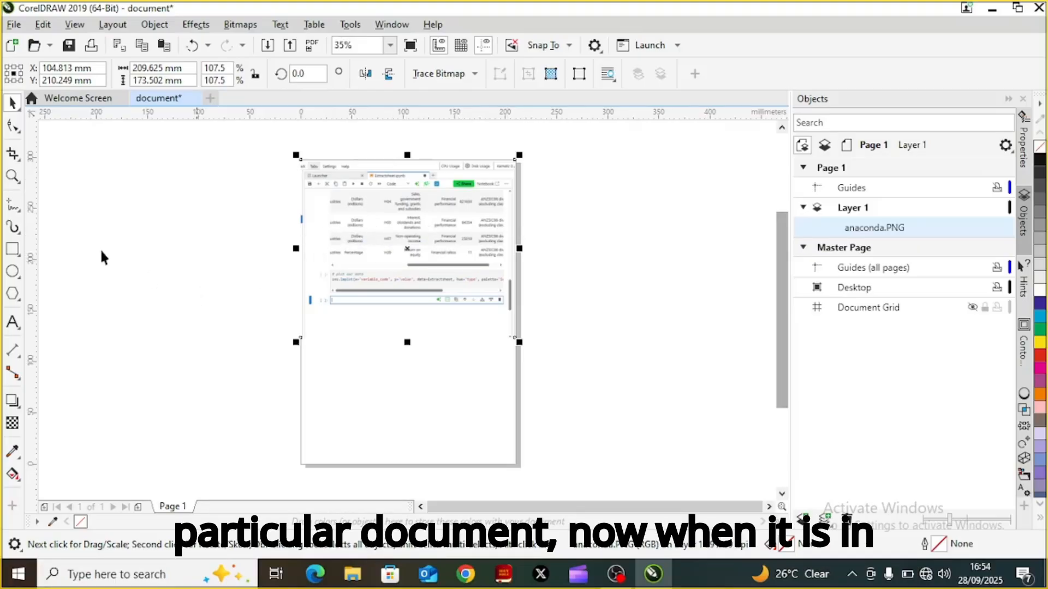
left_click(14, 179)
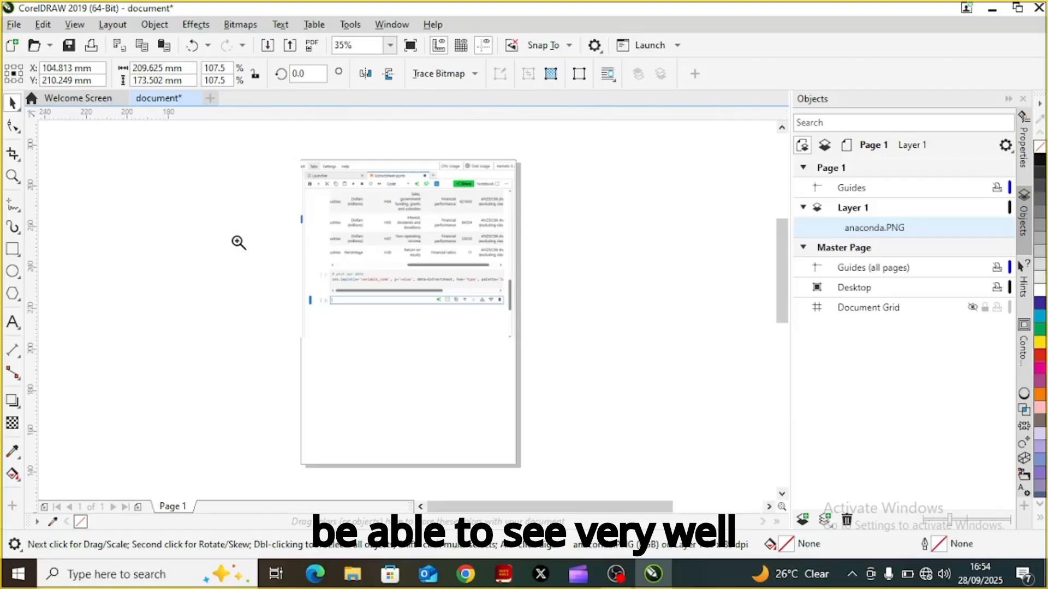
left_click(238, 242)
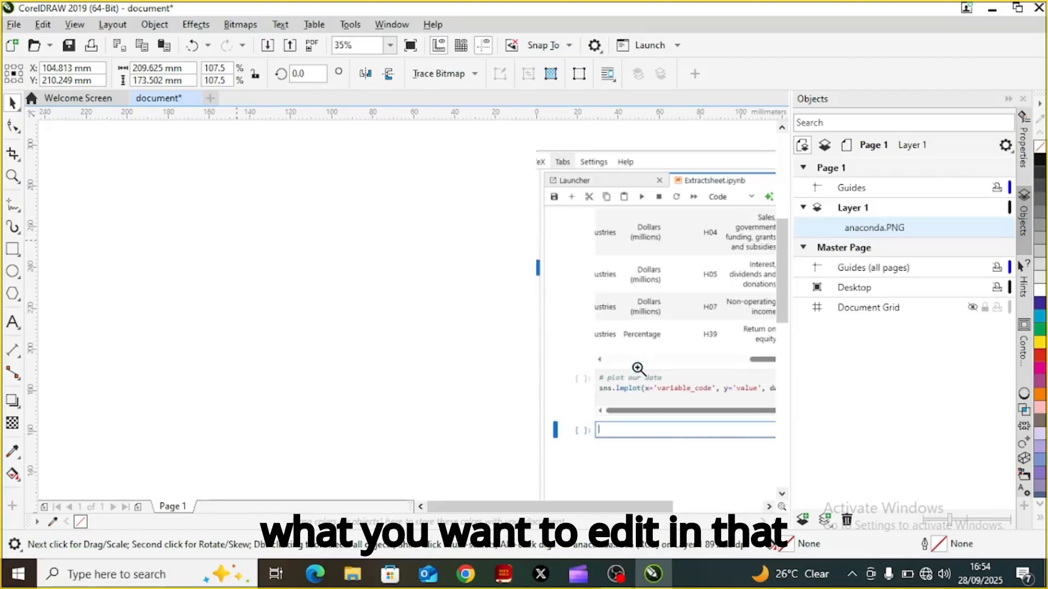
left_click_drag(619, 508, 693, 500)
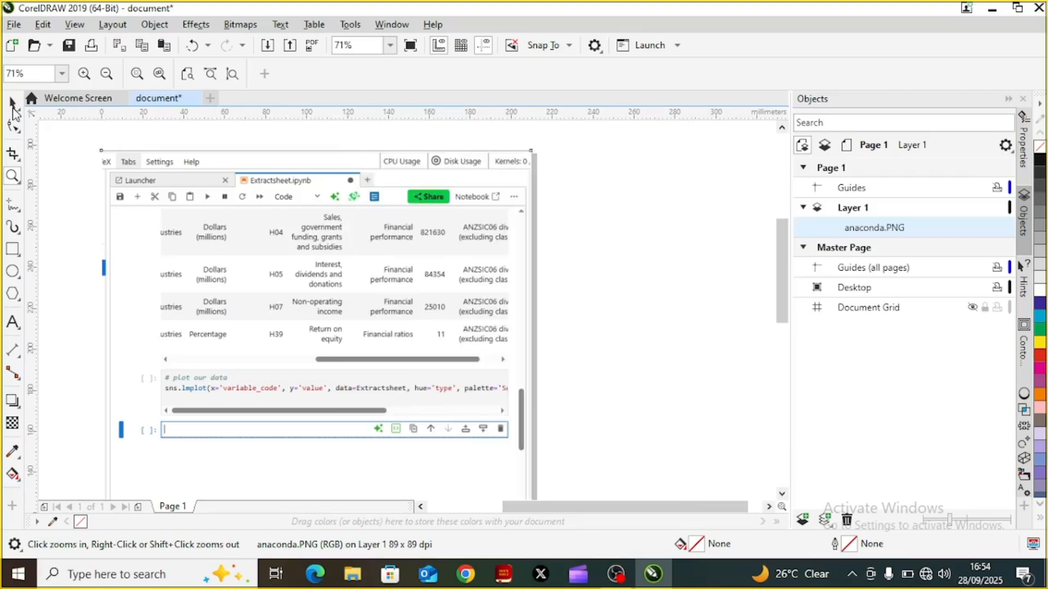
Duplicate the anaconda image and move the copy off the page beside the original
left_click(12, 104)
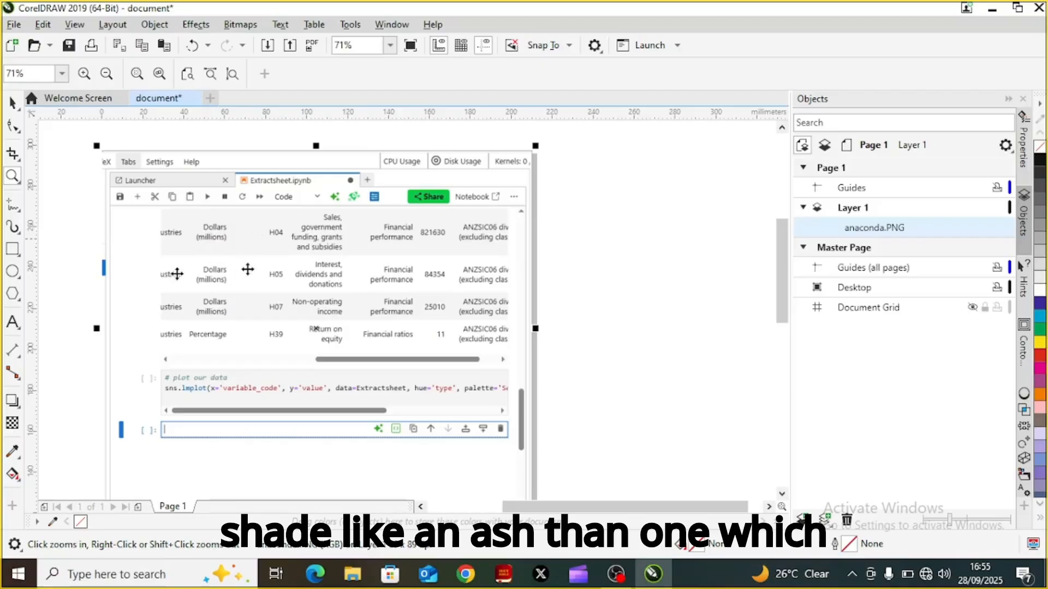
key("space")
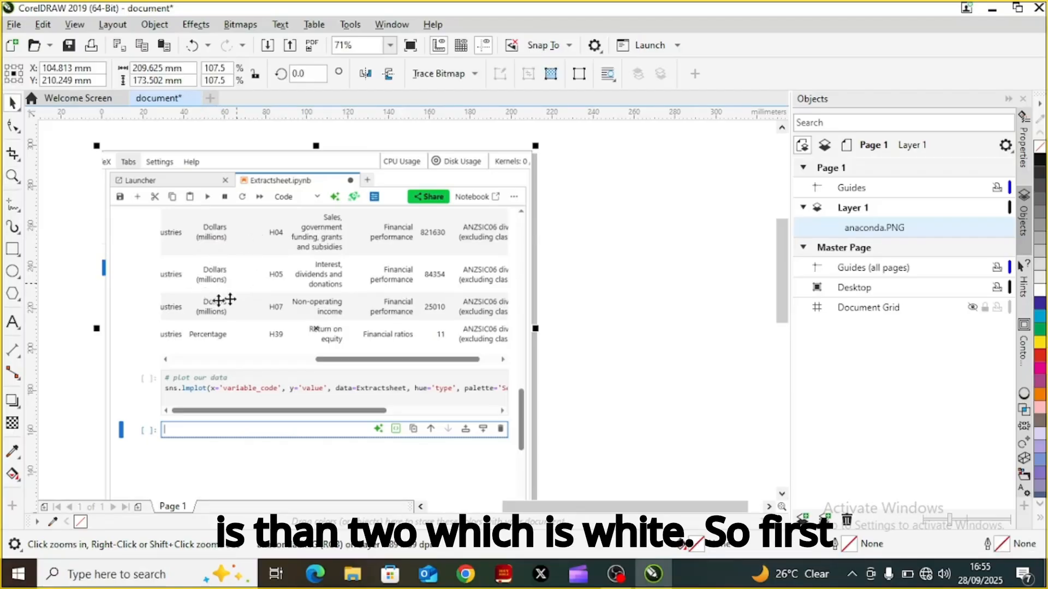
left_click(305, 290)
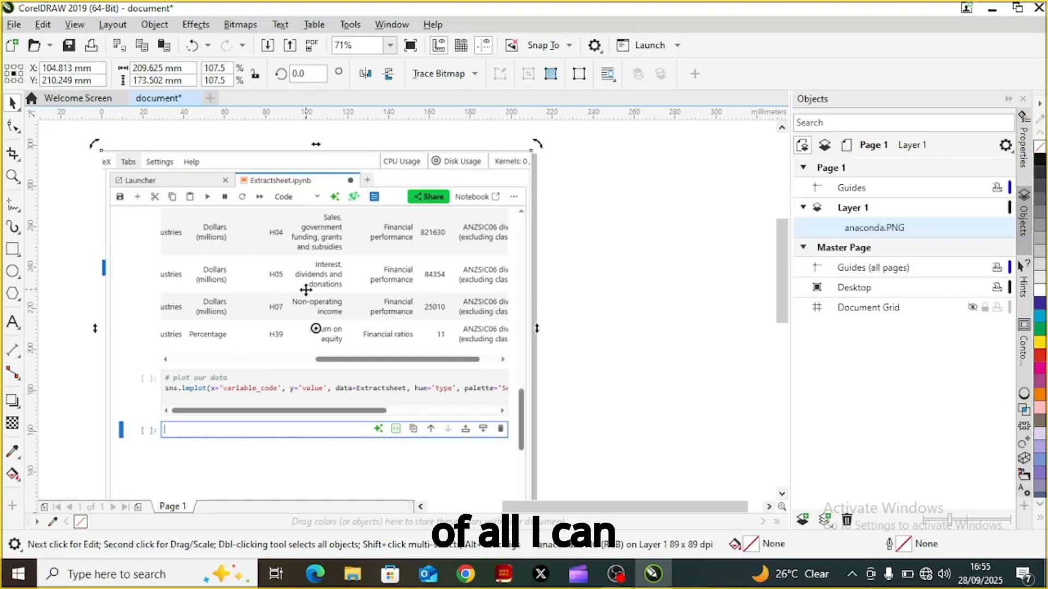
key("ctrl+d")
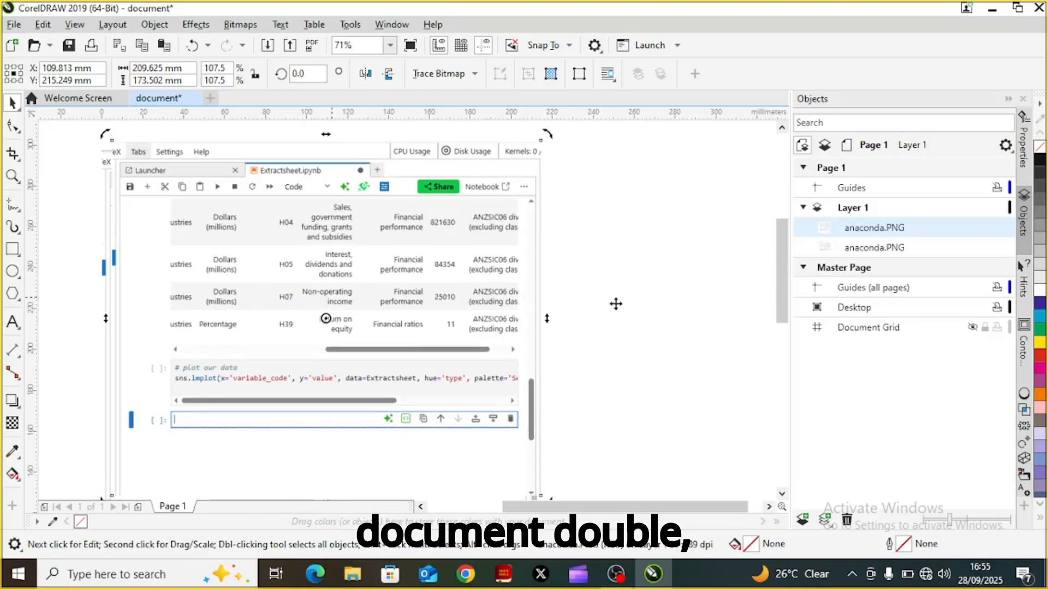
left_click_drag(616, 304, 616, 304)
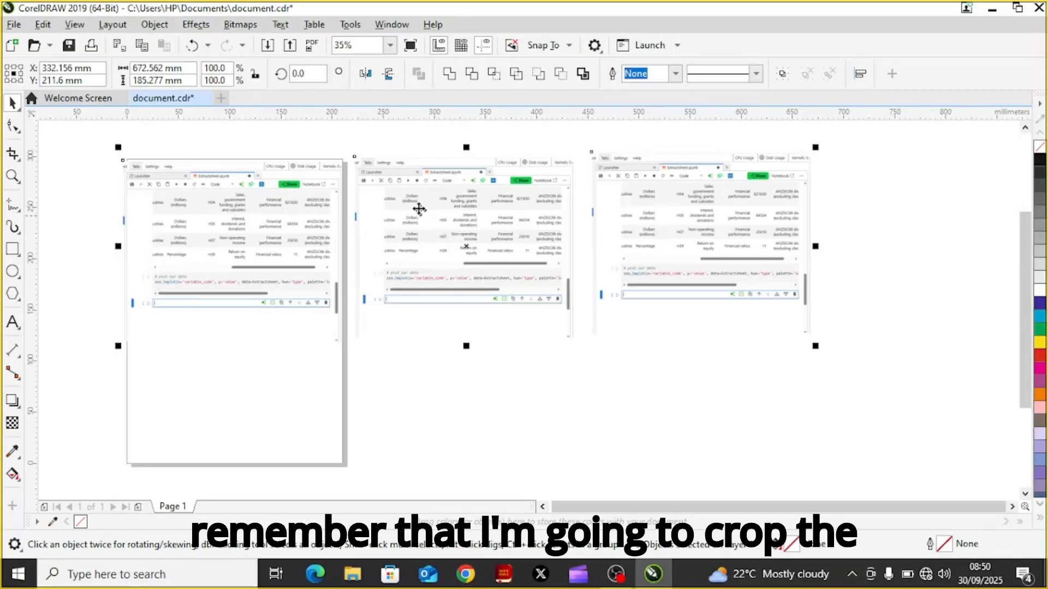
Zoom in to 71% on the original image and its middle copy, and make the Crop tool active
left_click(20, 161)
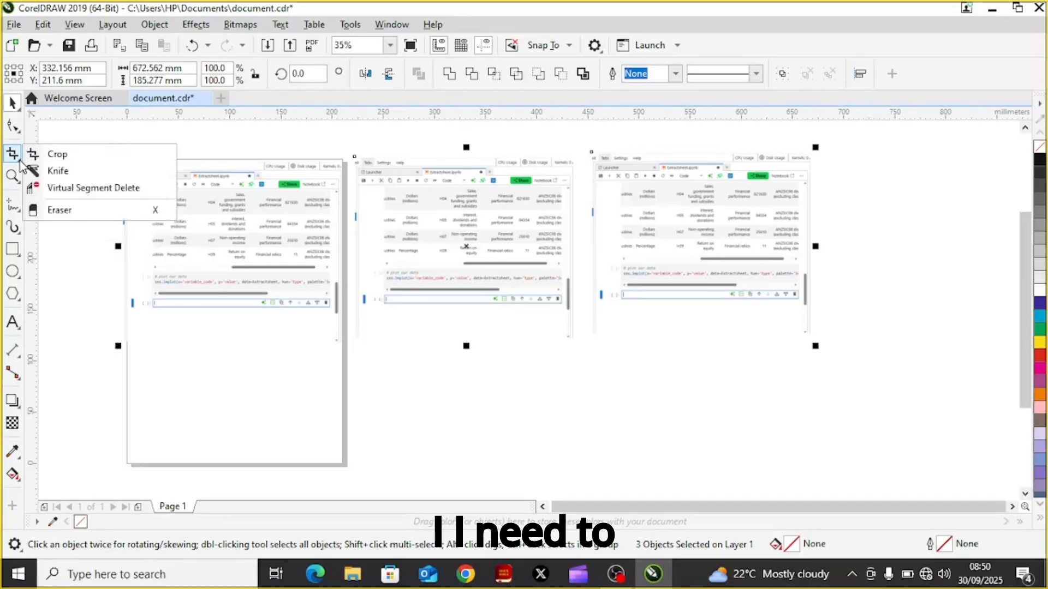
left_click(63, 156)
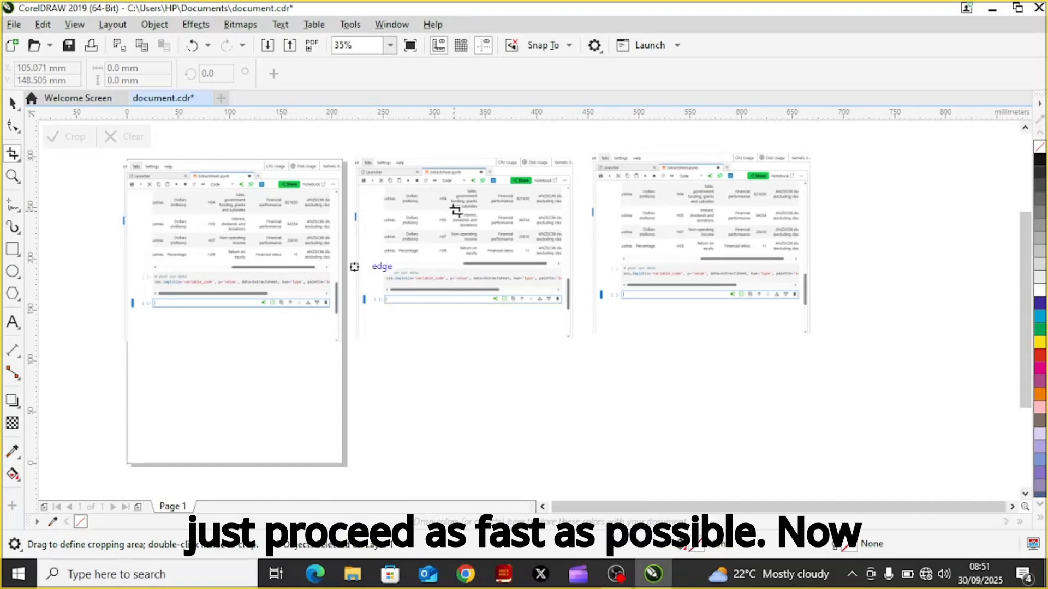
left_click(13, 178)
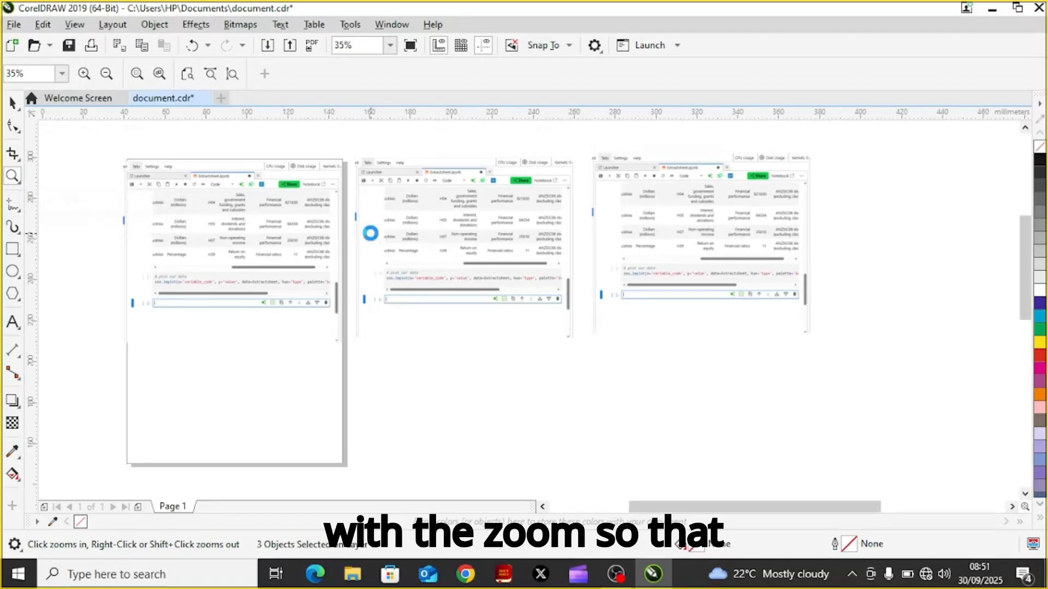
left_click(372, 235)
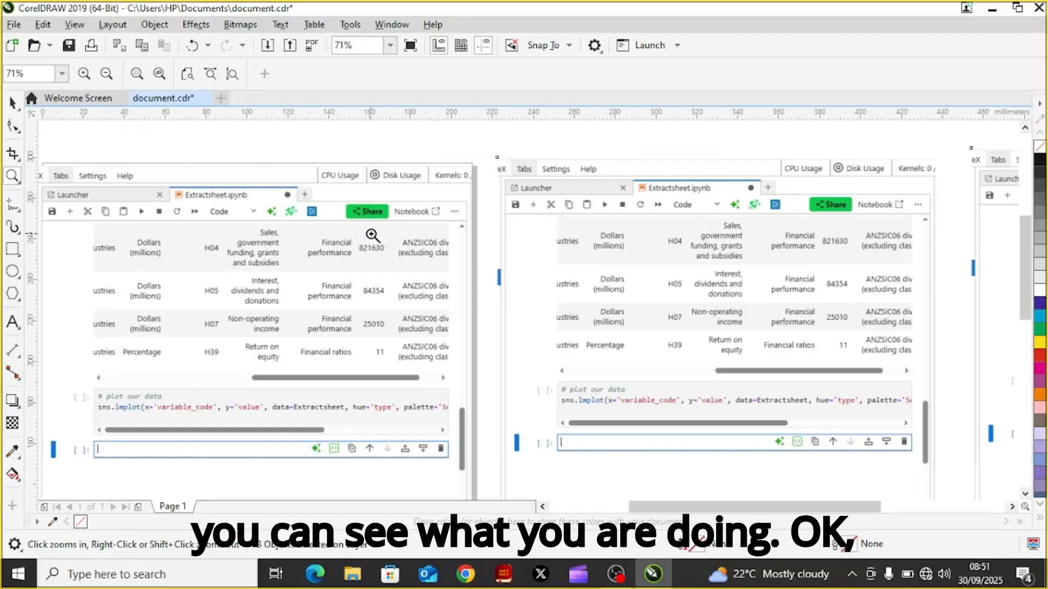
left_click(11, 104)
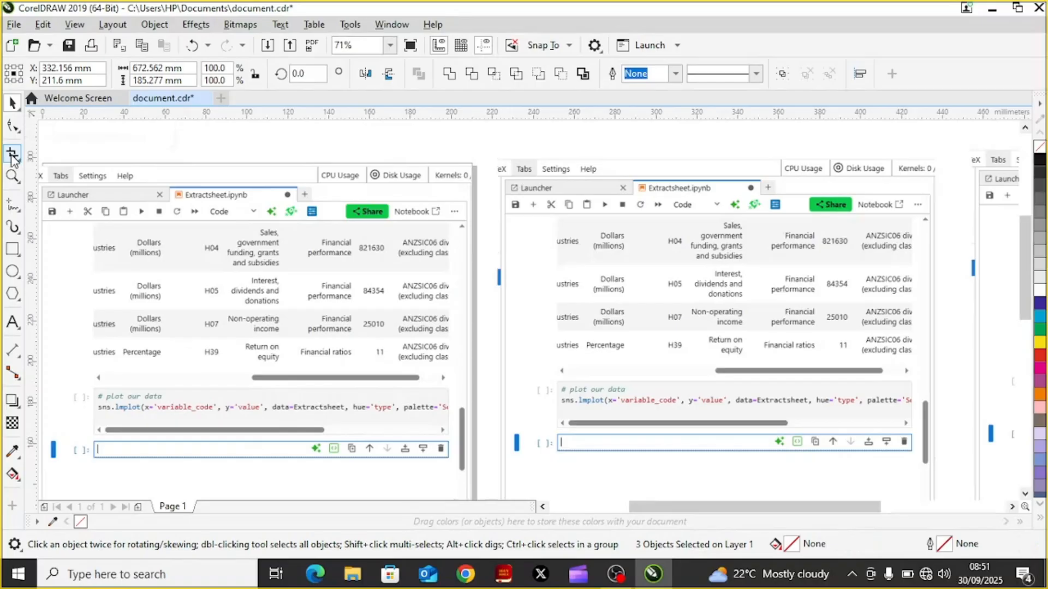
left_click(12, 156)
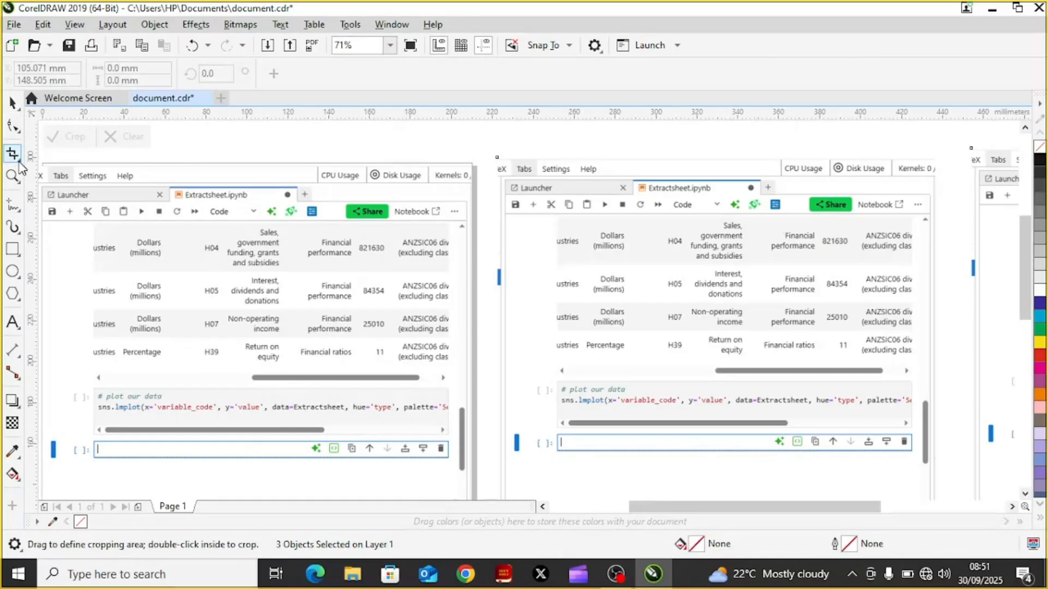
left_click(19, 163)
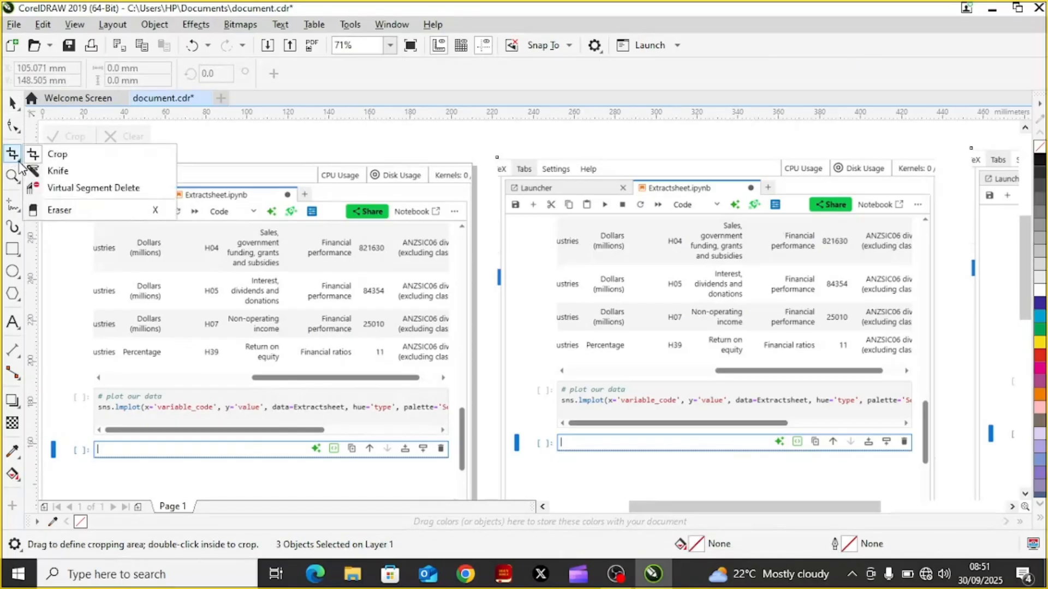
left_click(64, 157)
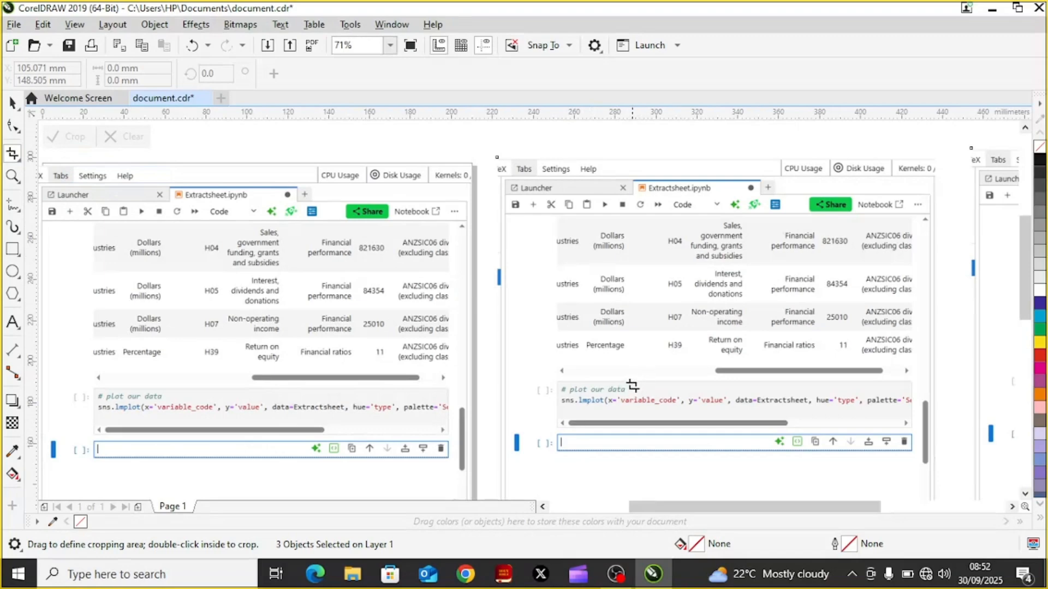
left_click_drag(629, 385, 913, 392)
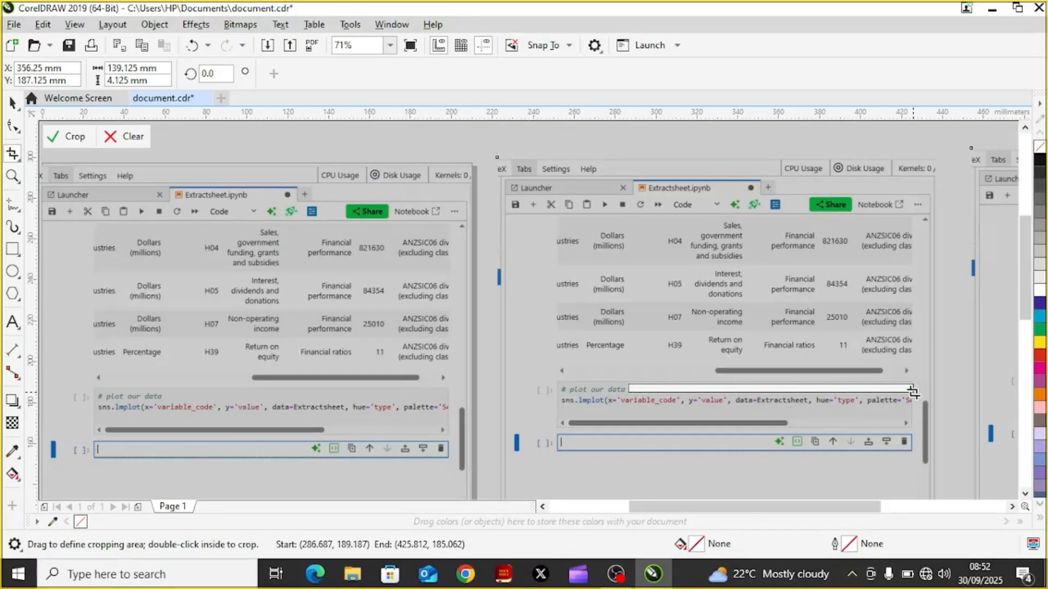
left_click_drag(912, 392, 908, 392)
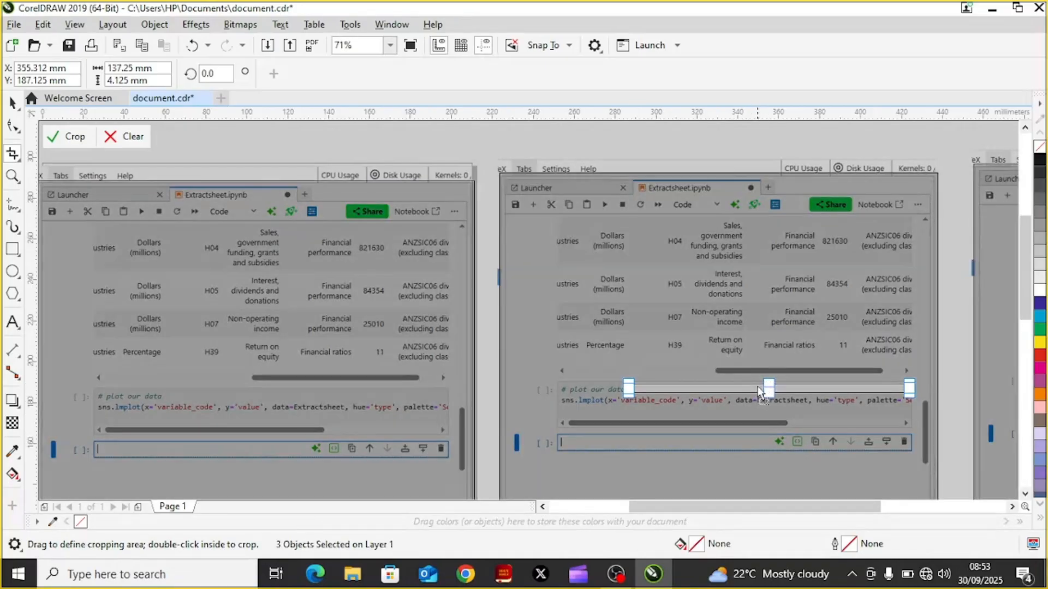
right_click(758, 386)
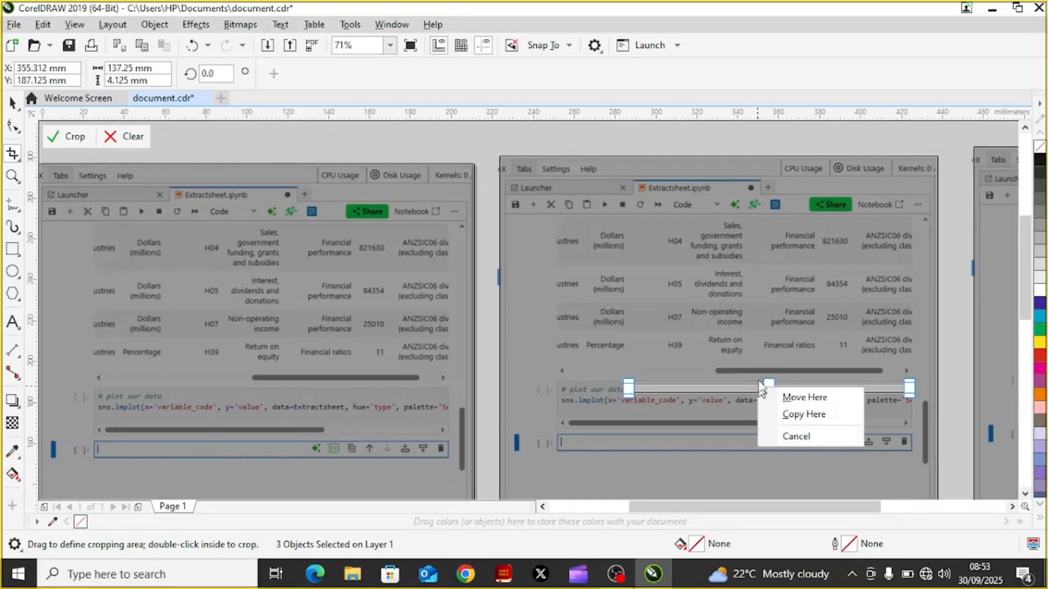
left_click(808, 436)
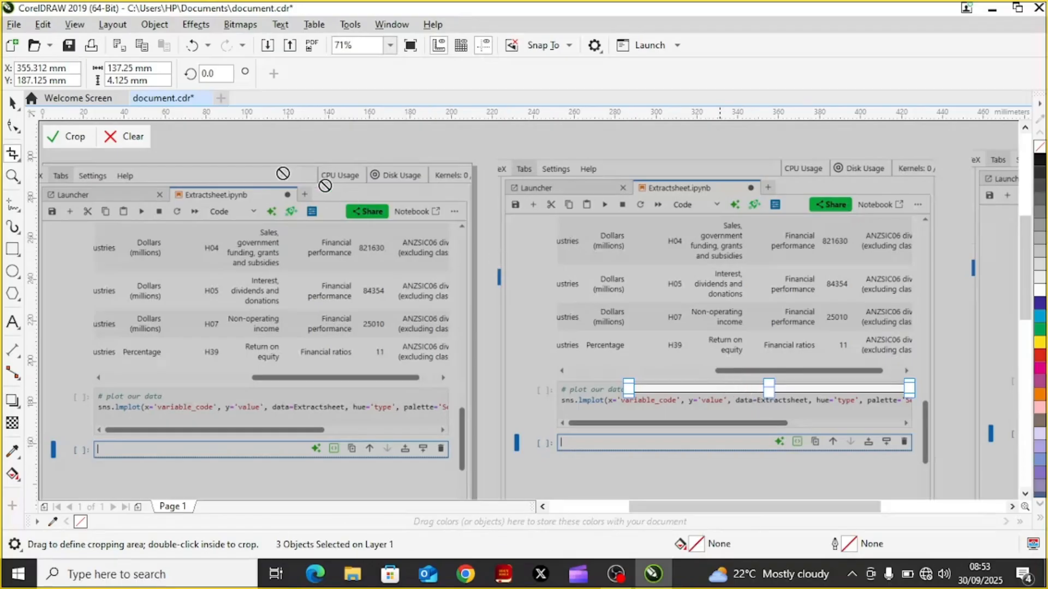
left_click(132, 140)
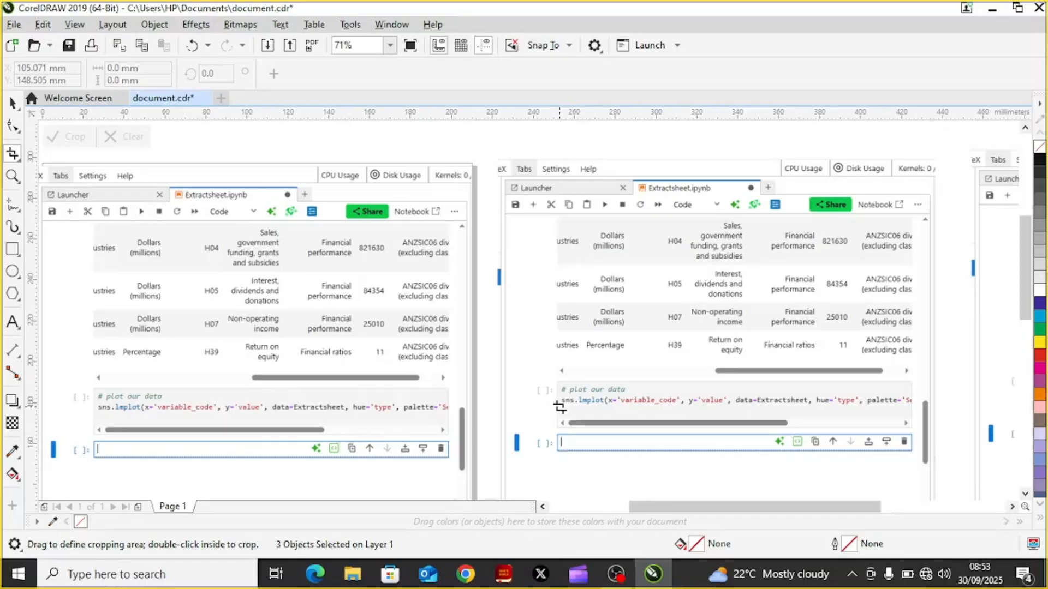
Crop the selected images to the blank grey strip below the code line of the middle copy, about 170 × 6 mm
left_click_drag(559, 407, 808, 407)
left_click_drag(878, 421, 912, 419)
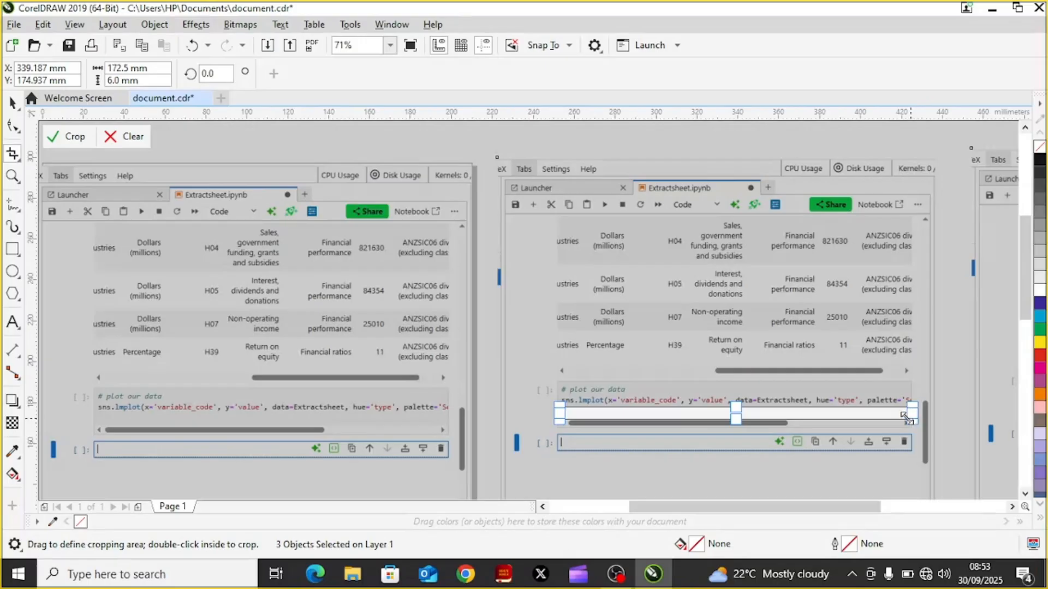
mouse_move(906, 417)
left_mouse_down()
mouse_move(868, 420)
mouse_move(920, 419)
mouse_move(906, 419)
left_mouse_up()
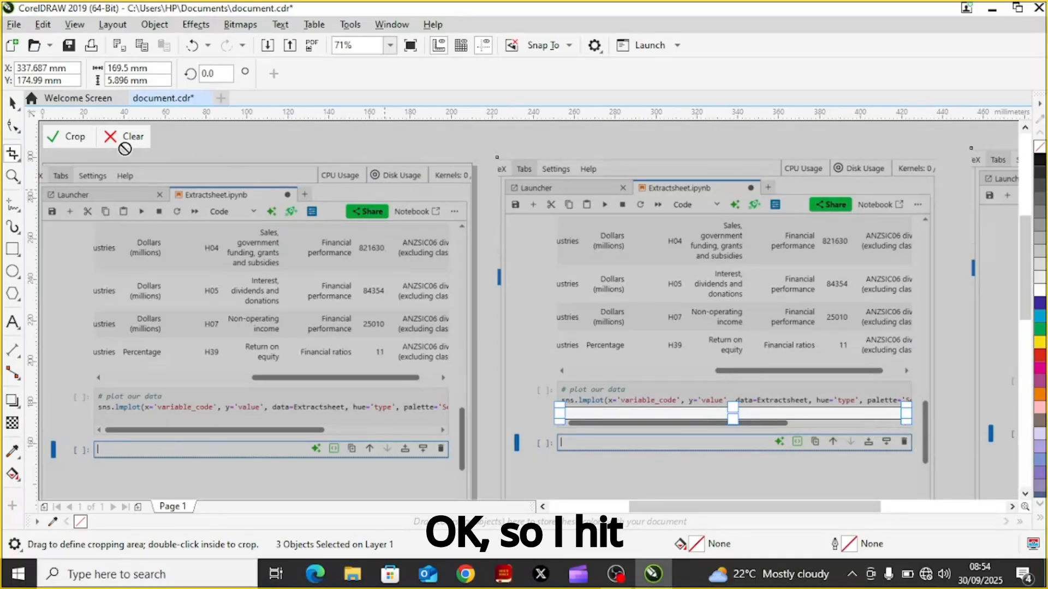
left_click(75, 137)
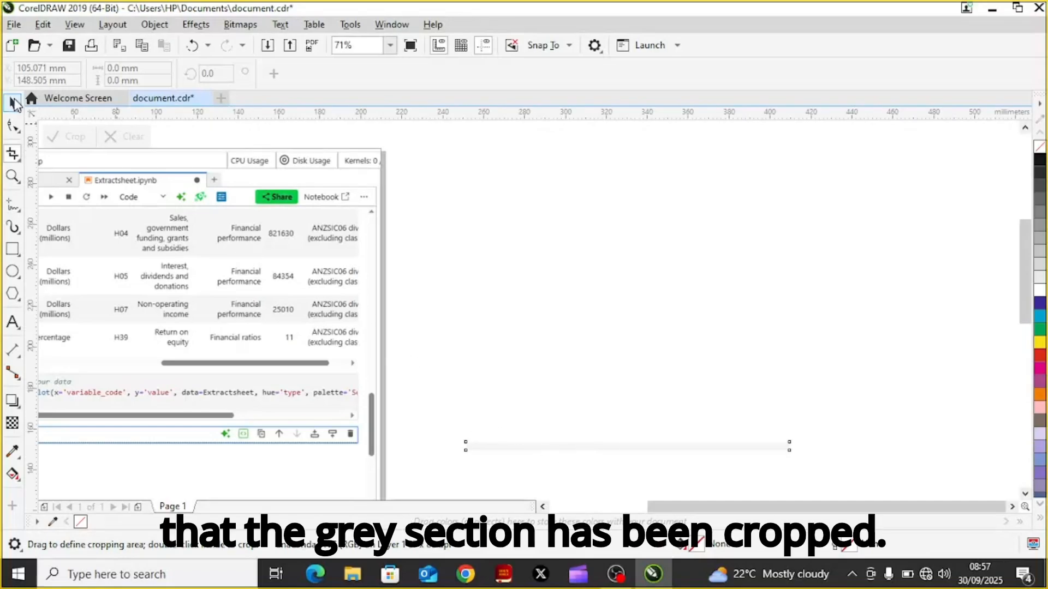
Move the cropped grey strip onto the page image so that it partly overlaps the H07 table row
left_click(14, 102)
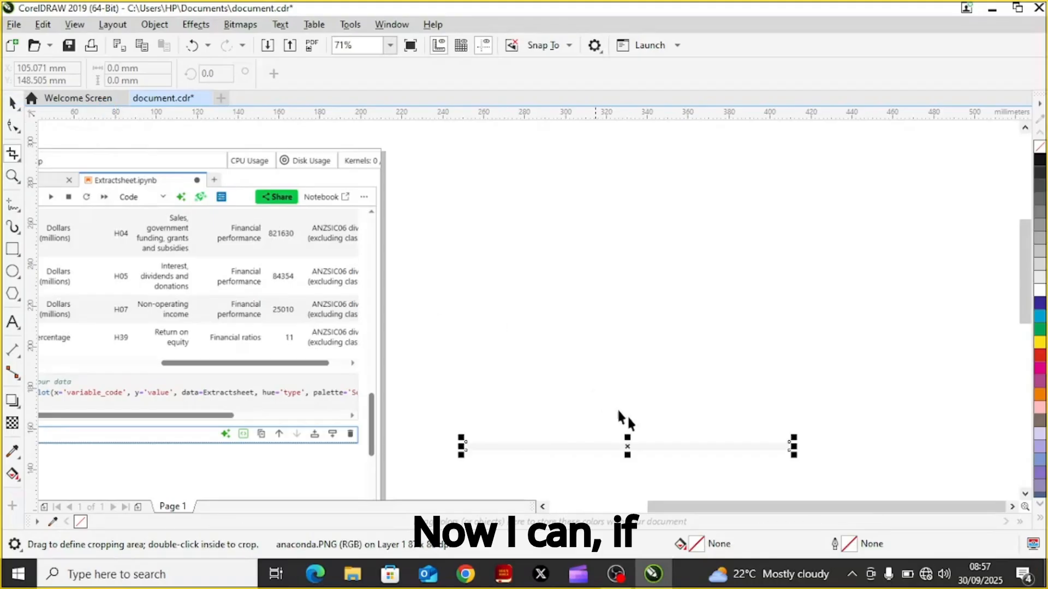
key("Escape")
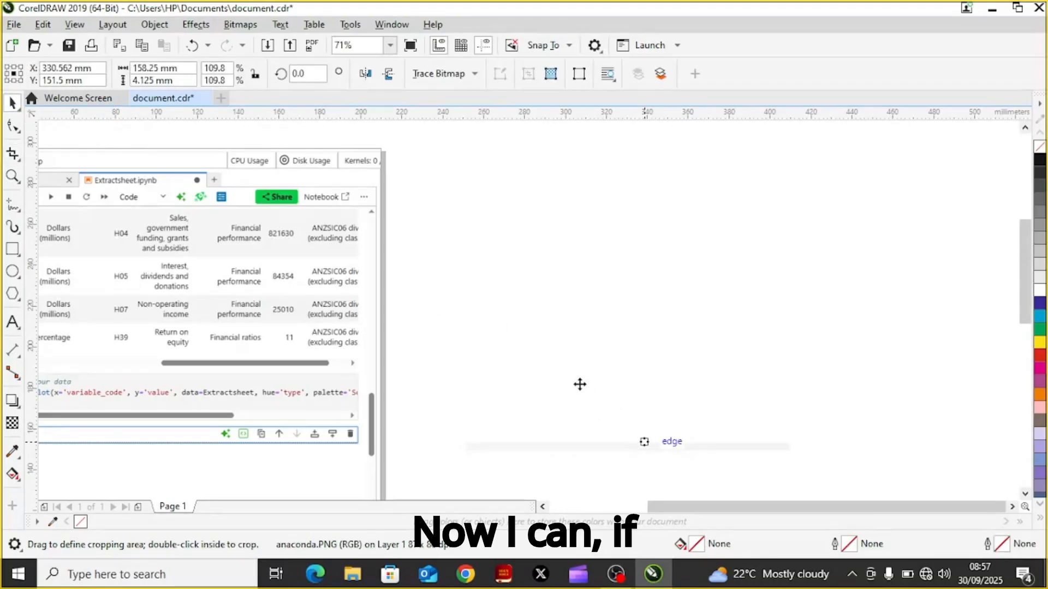
left_click_drag(626, 445, 579, 383)
key("Escape")
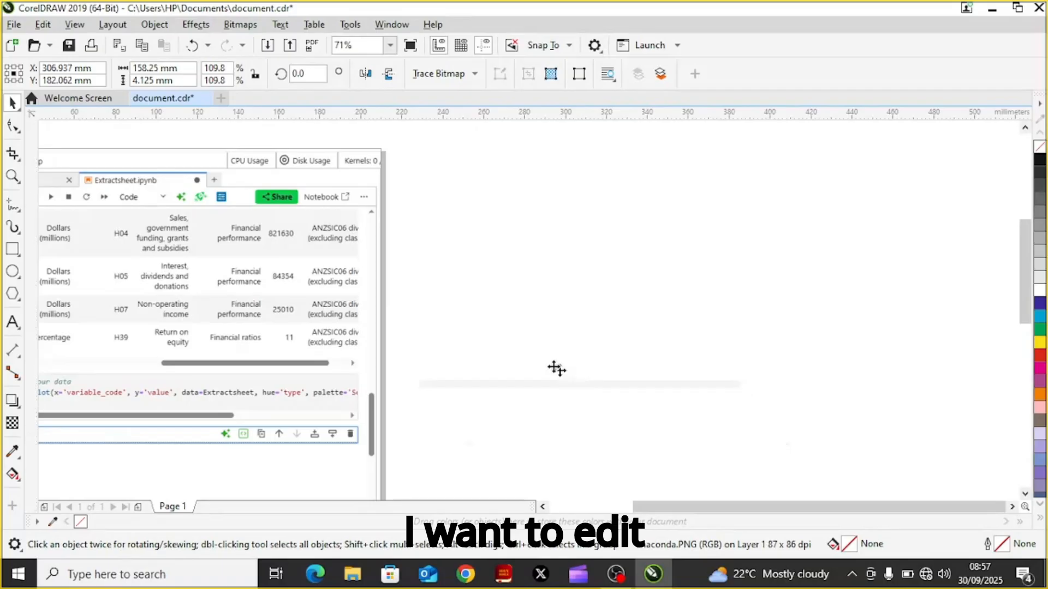
left_click_drag(520, 341, 390, 307)
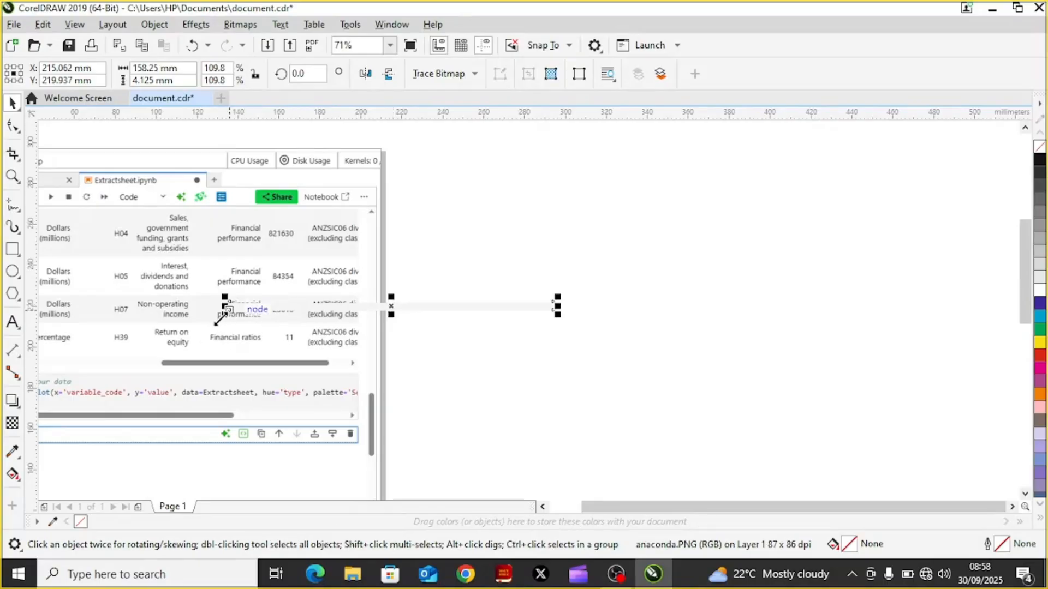
left_click_drag(221, 319, 217, 321)
left_click_drag(344, 308, 322, 306)
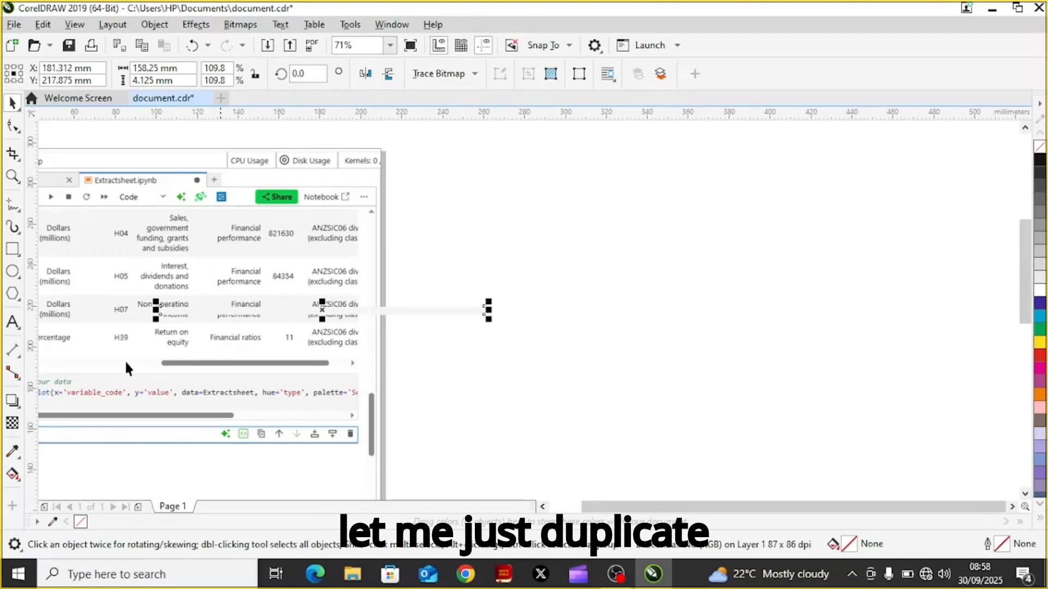
Duplicate the full page image and place the copy off the page at about X 364 mm, Y 213 mm
left_click(108, 358)
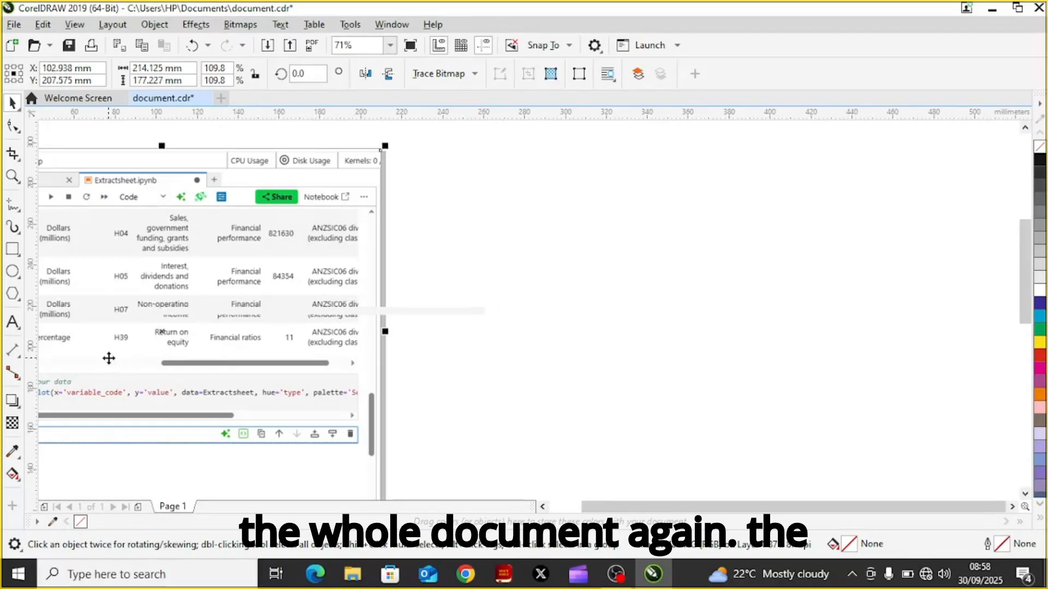
key("ctrl+d")
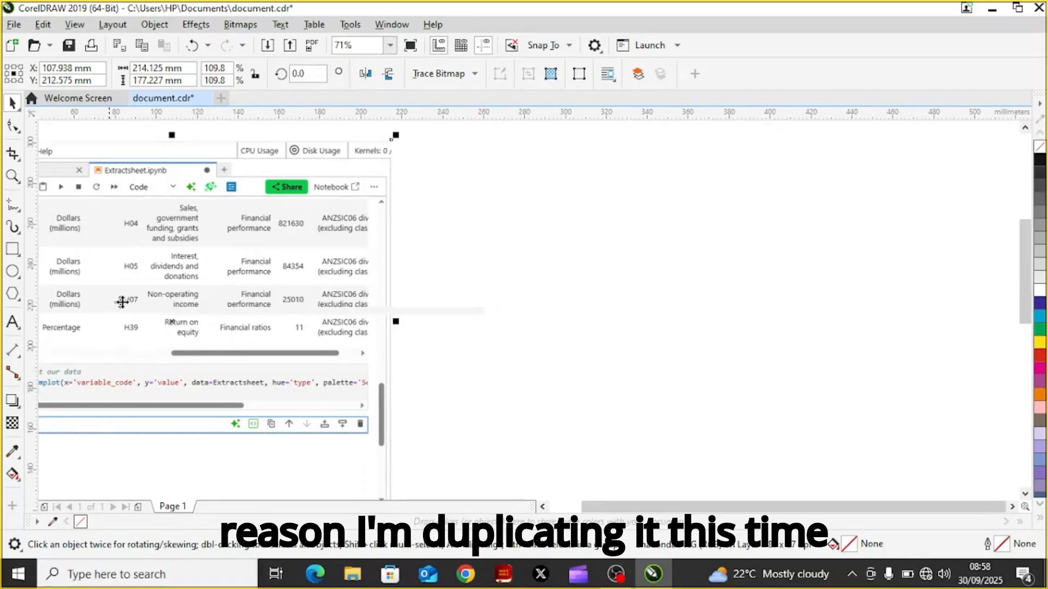
left_click_drag(136, 321, 472, 350)
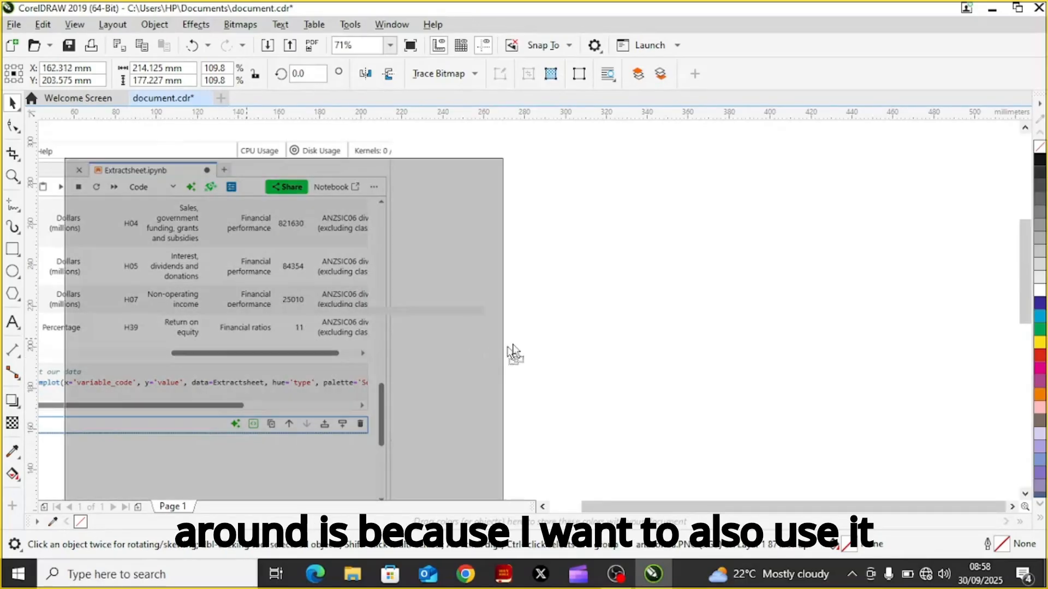
left_click_drag(718, 312, 736, 309)
left_click_drag(667, 316, 659, 318)
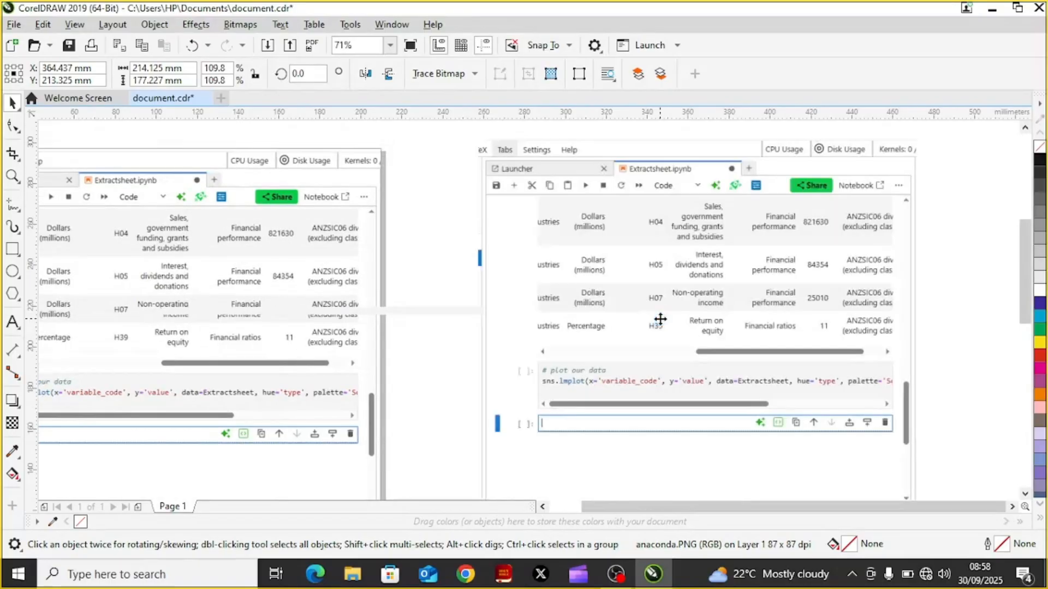
Move the grey strip fully onto the H07 row, and shift the page image slightly up to about X 107 mm, Y 218 mm
left_click(404, 311)
left_click_drag(404, 310, 278, 295)
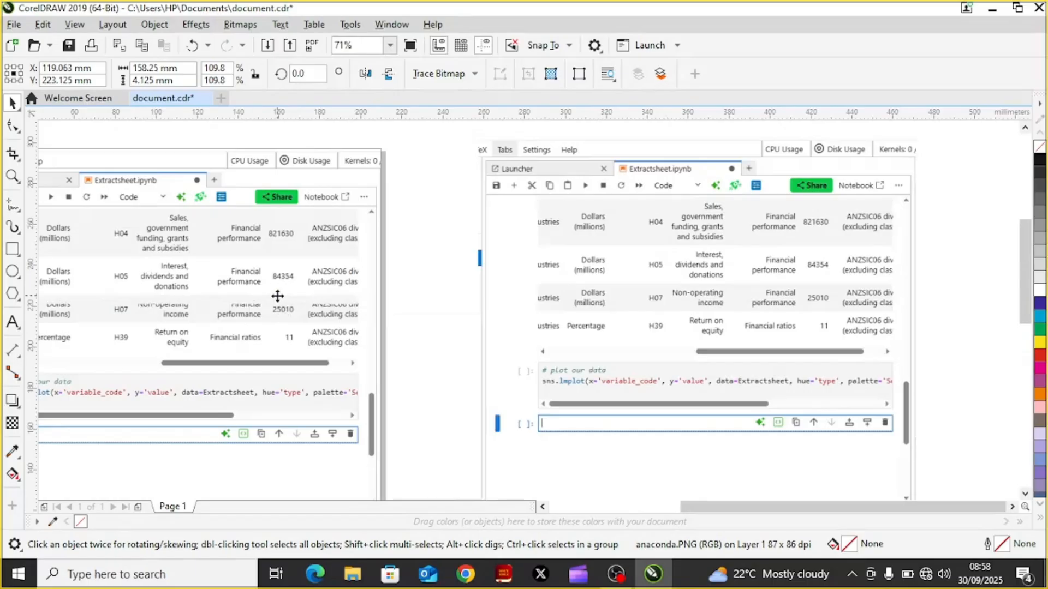
left_click(185, 302)
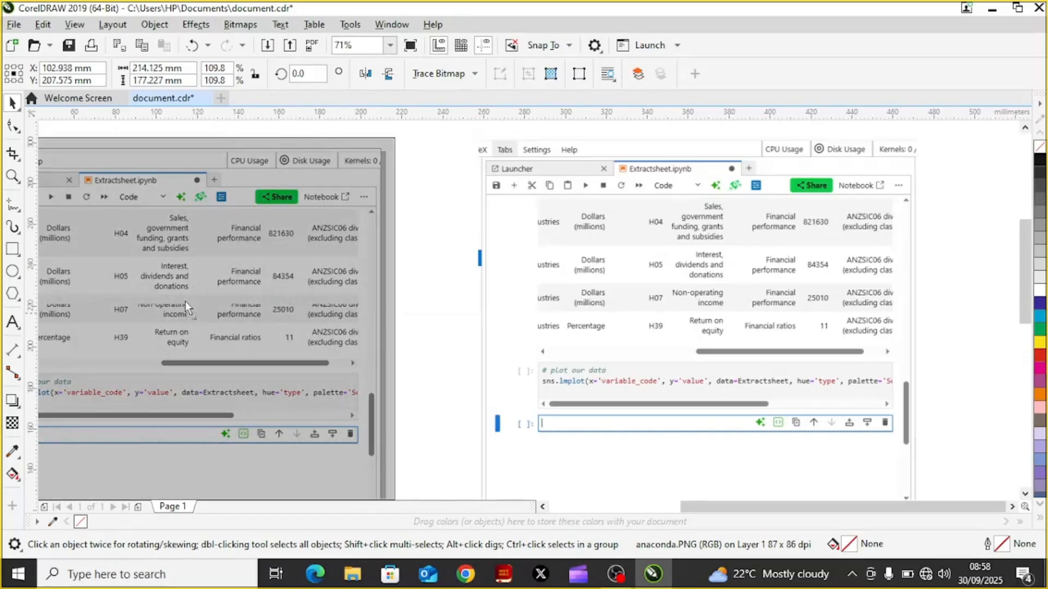
left_click_drag(186, 301, 185, 307)
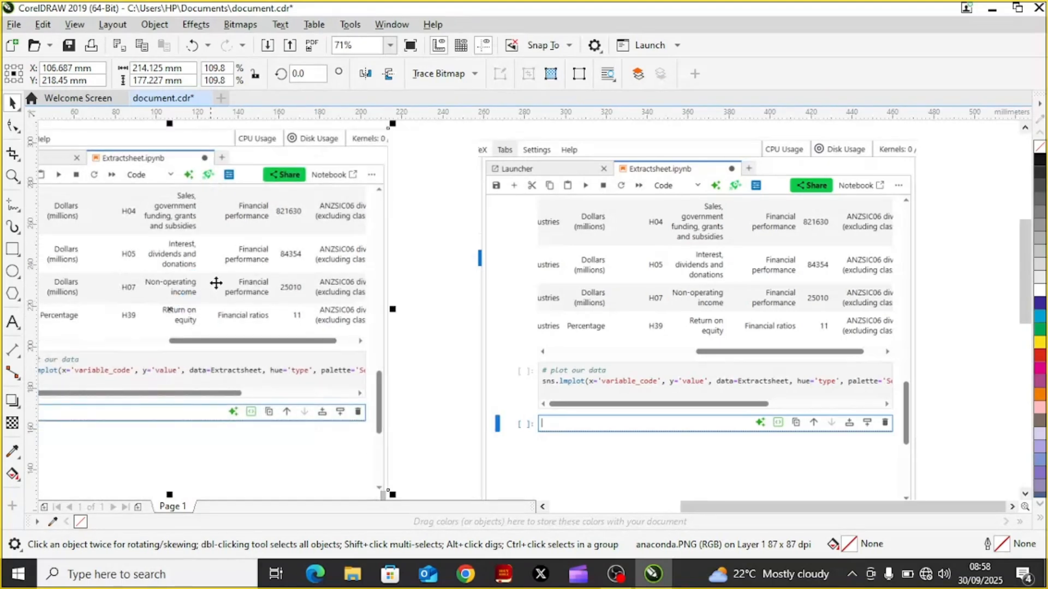
left_click(228, 275)
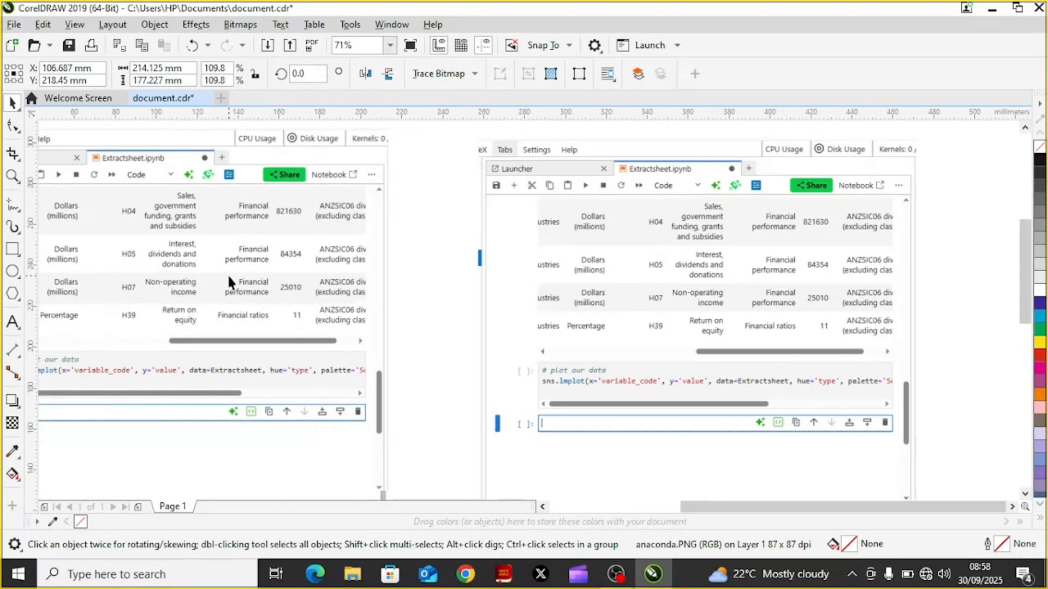
left_click(194, 276)
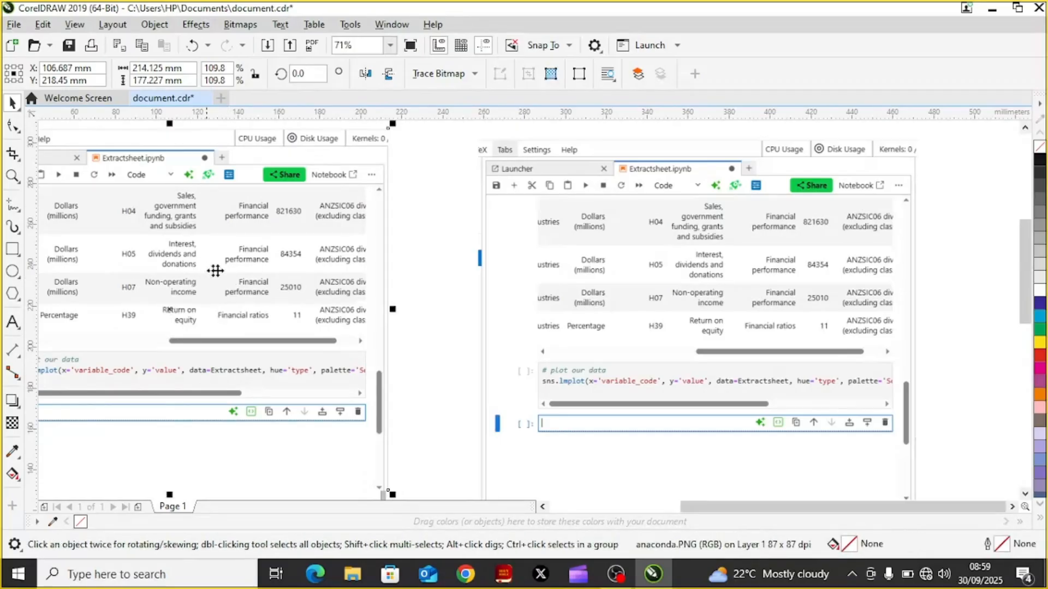
Move the page image down and slightly left to about X 103 mm, Y 208 mm
left_click(280, 278)
left_click_drag(294, 257, 286, 280)
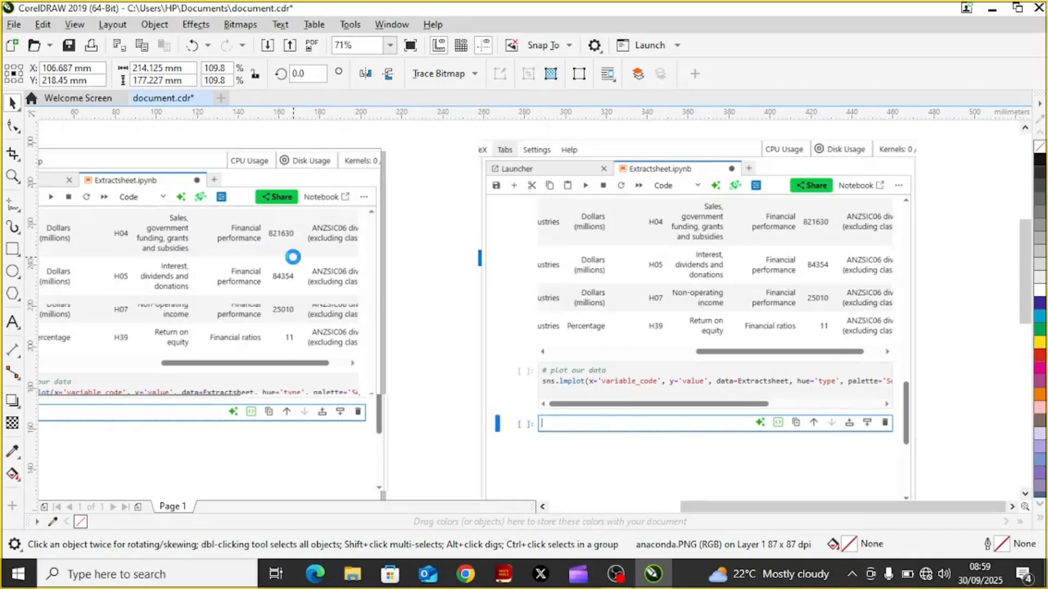
Enlarge the grey strip to about 172.5 × 12.75 mm so that it covers the H07 table row of the page image
left_click(278, 295)
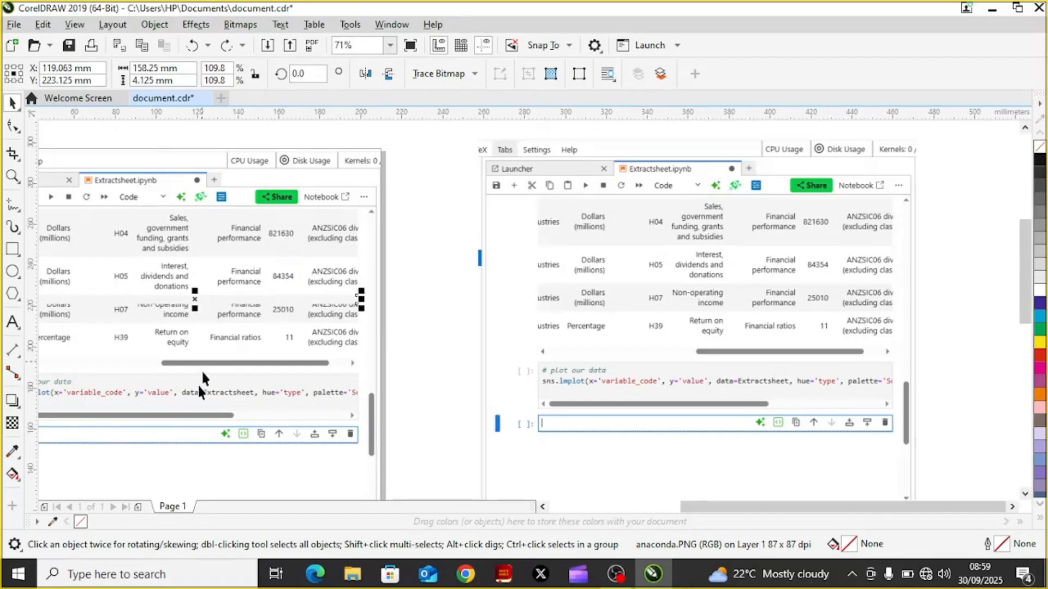
left_click(541, 507)
left_click(542, 508)
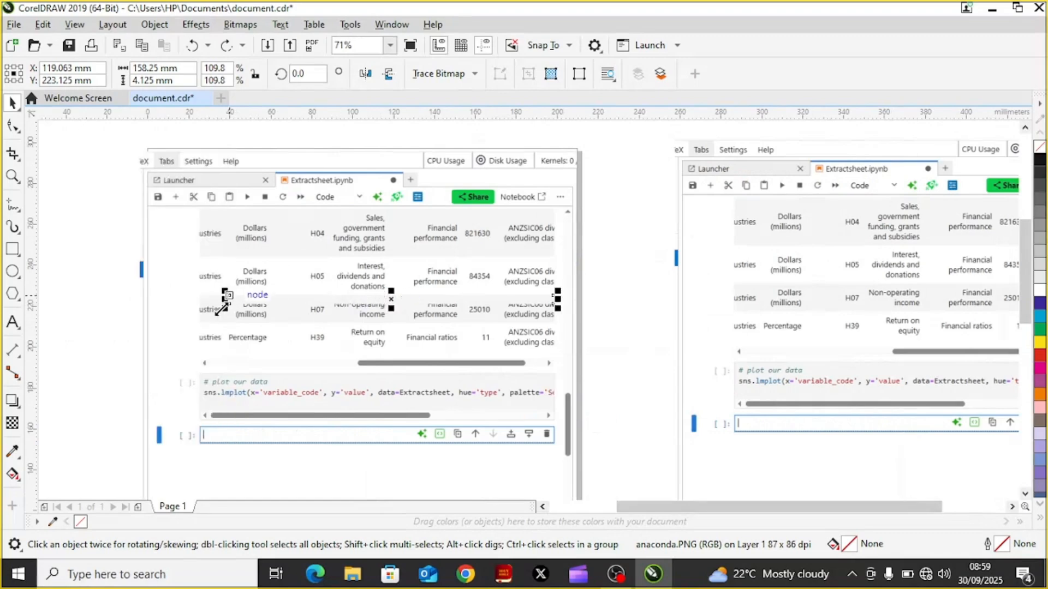
left_click_drag(222, 309, 191, 333)
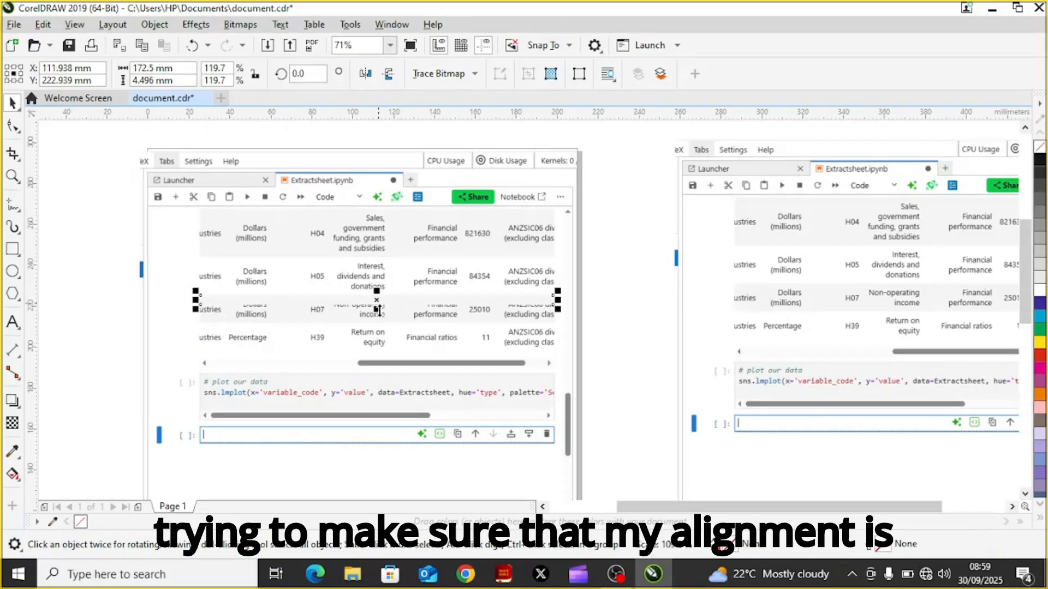
left_click_drag(377, 312, 377, 327)
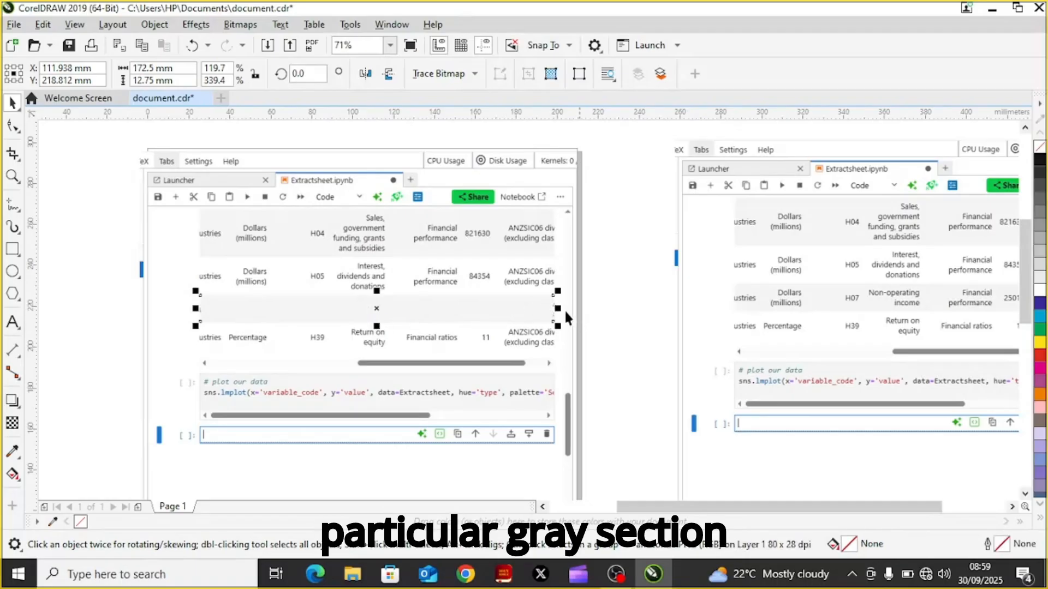
left_click_drag(562, 308, 557, 309)
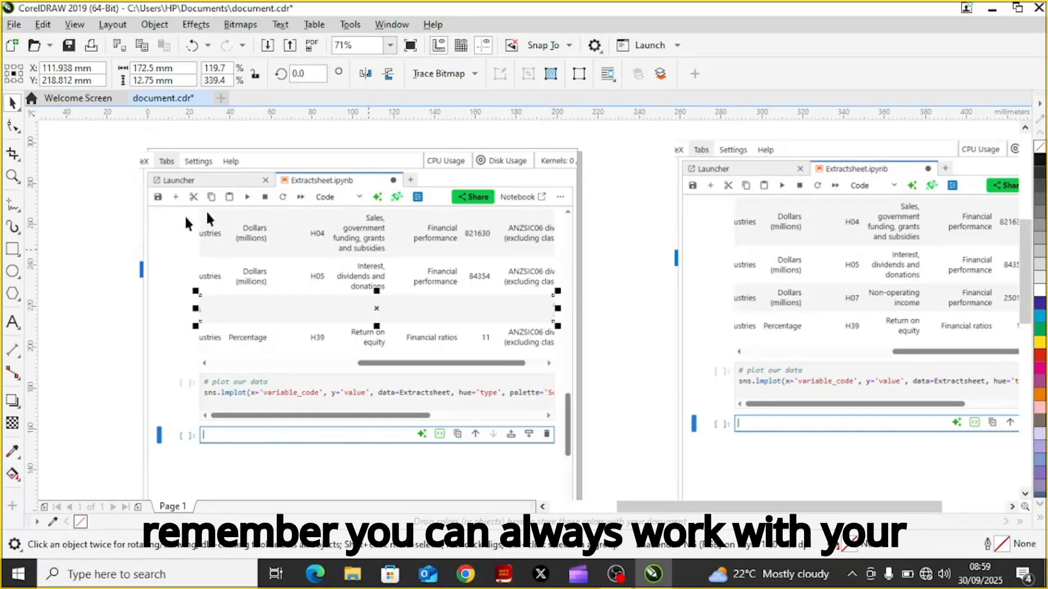
Stretch the grey strip horizontally to about 174.5 mm wide to cover the leftover text at both ends of the H07 row
left_click(13, 176)
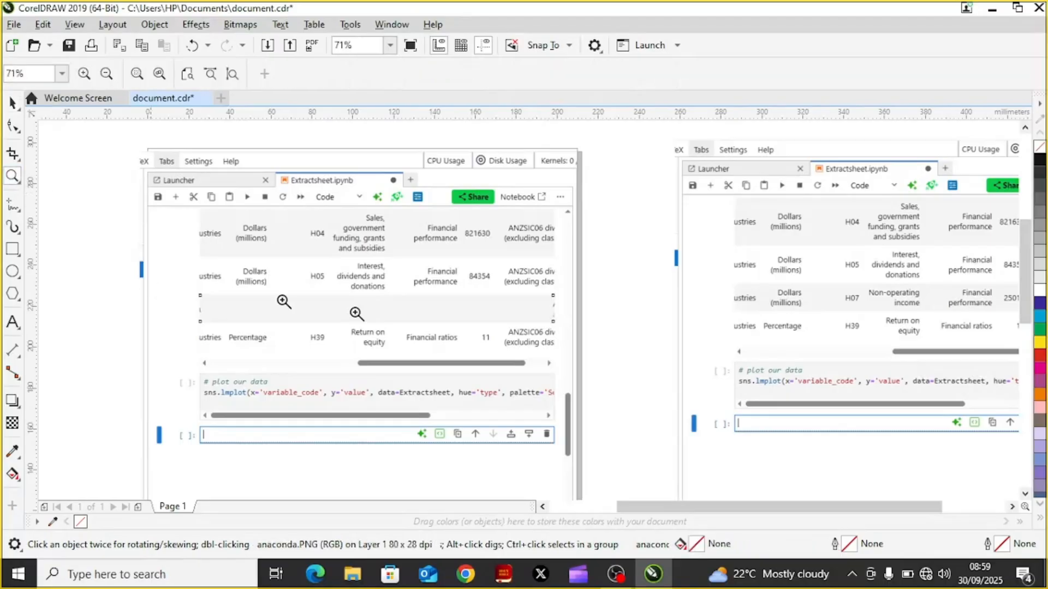
left_click(437, 309)
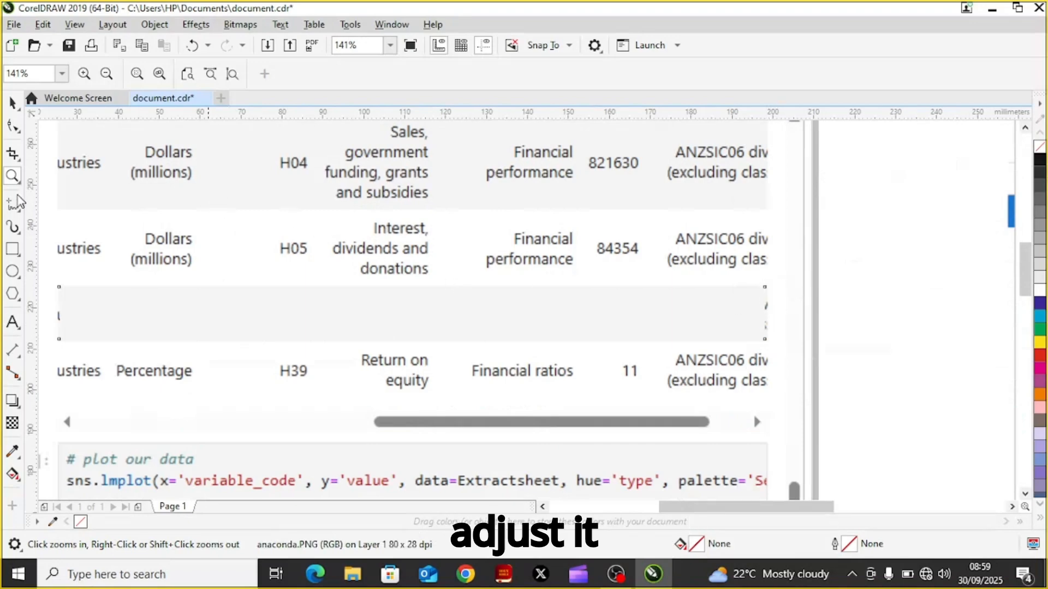
left_click(12, 102)
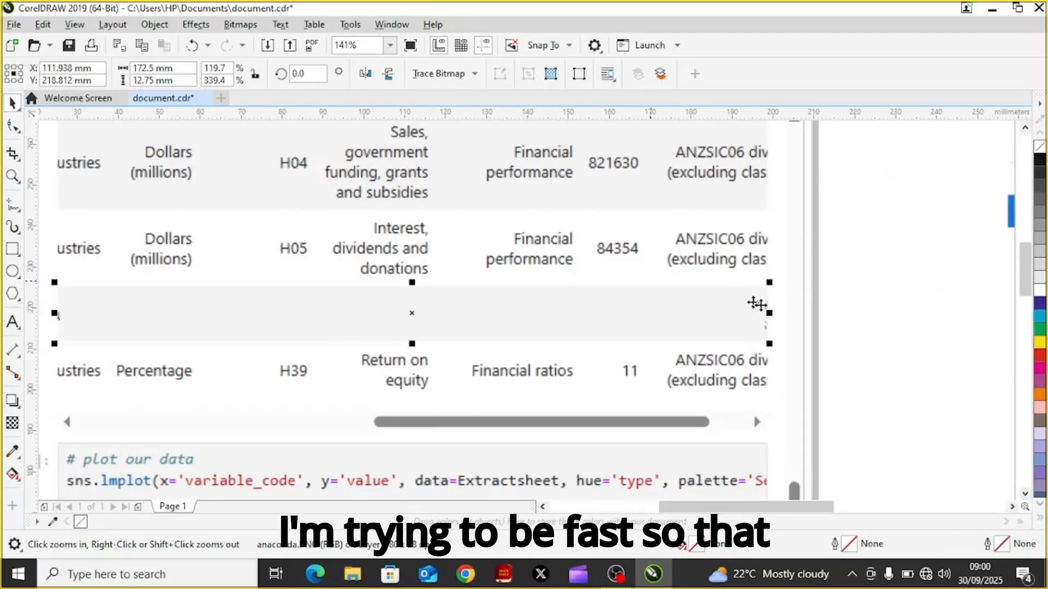
left_click_drag(770, 312, 776, 312)
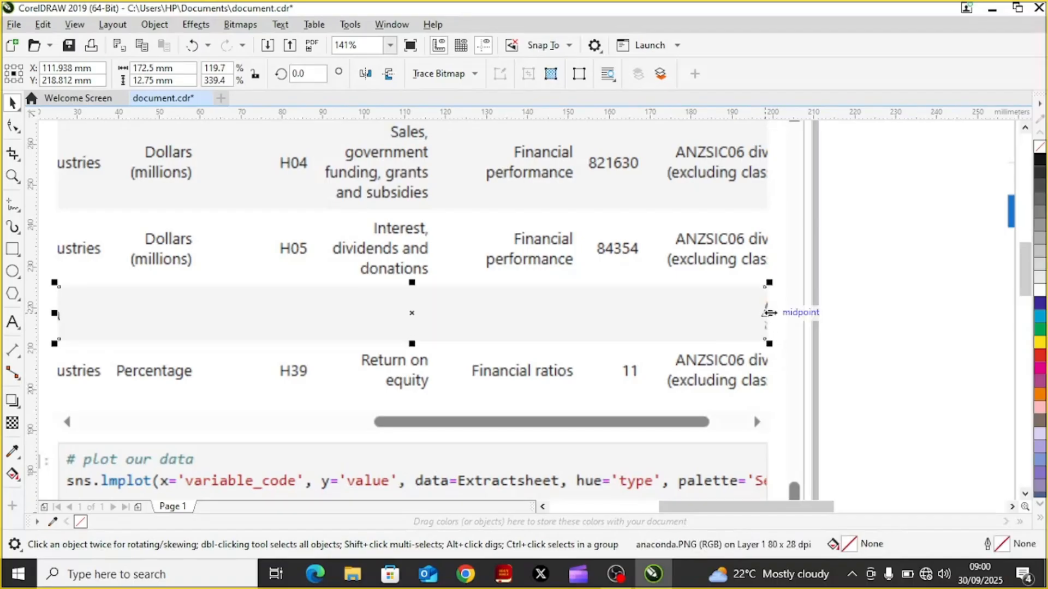
left_click_drag(768, 313, 777, 313)
left_click_drag(773, 313, 780, 307)
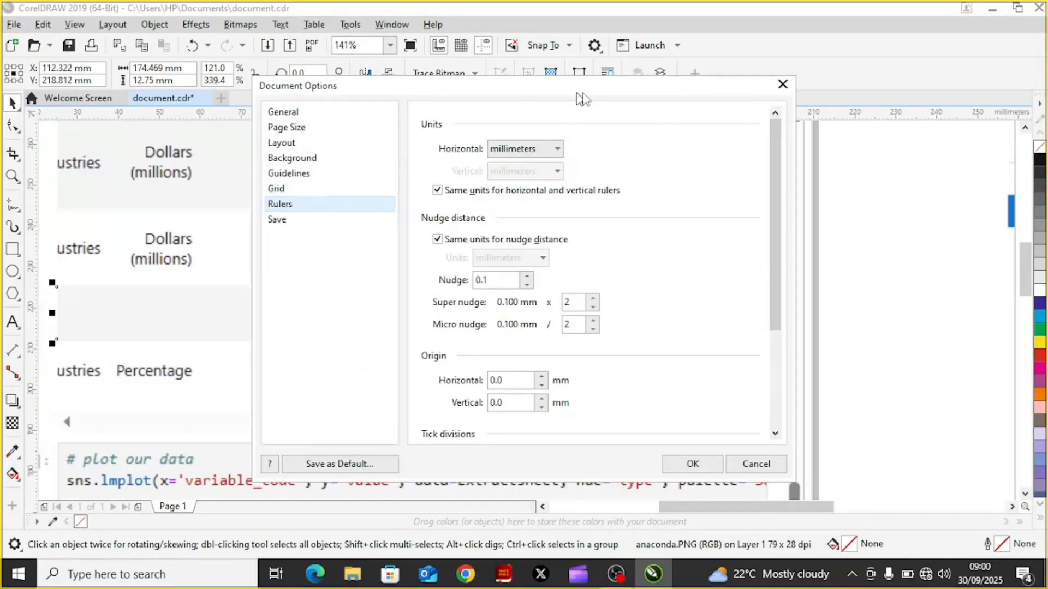
left_click(783, 85)
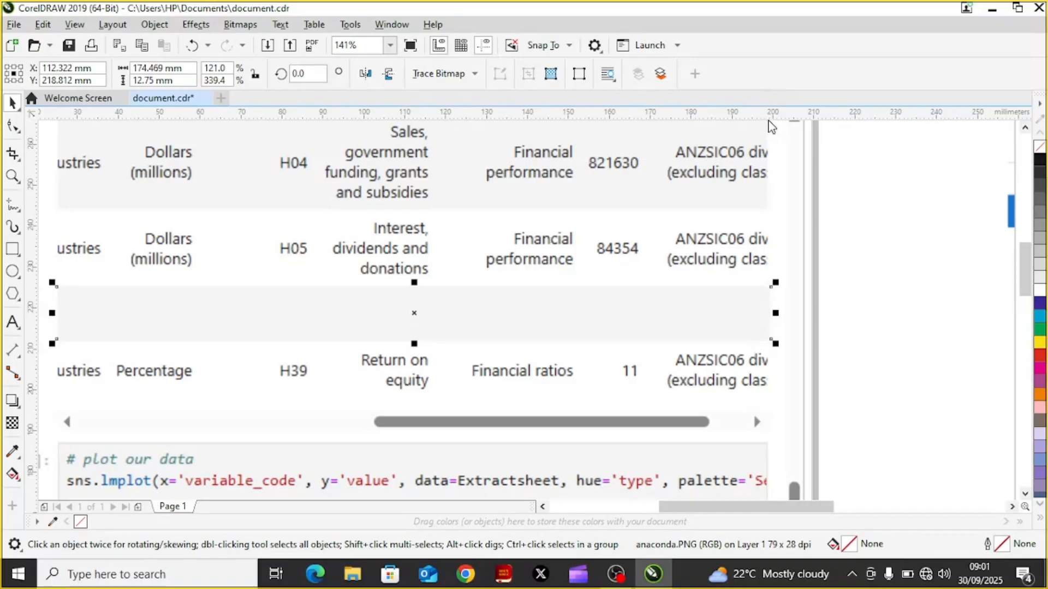
Select the page image and shift it slightly right to about X 103.8 mm
left_click_drag(777, 114, 773, 120)
left_click(768, 126)
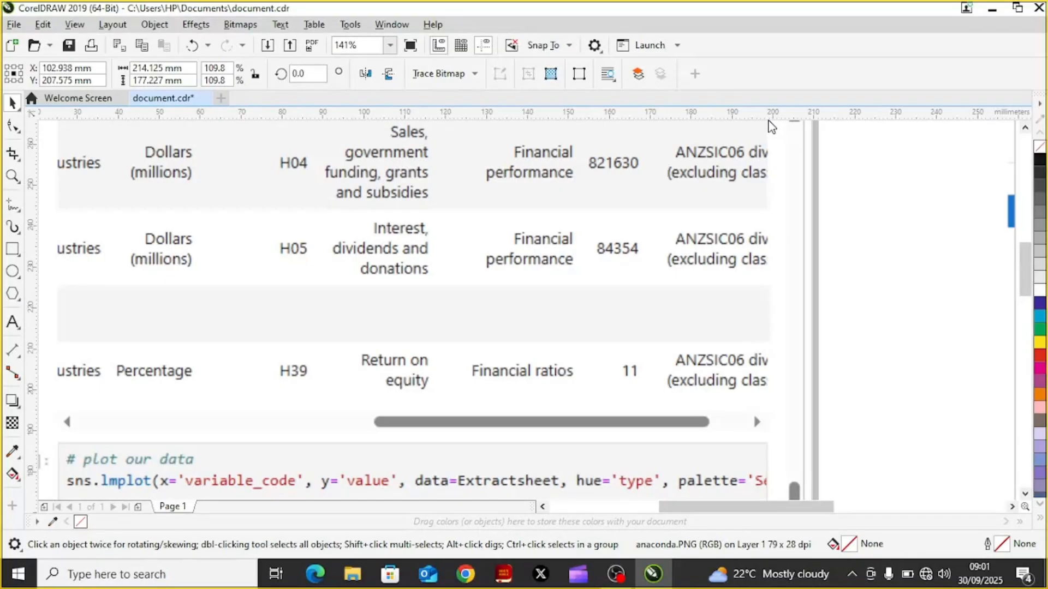
left_click_drag(769, 122, 769, 123)
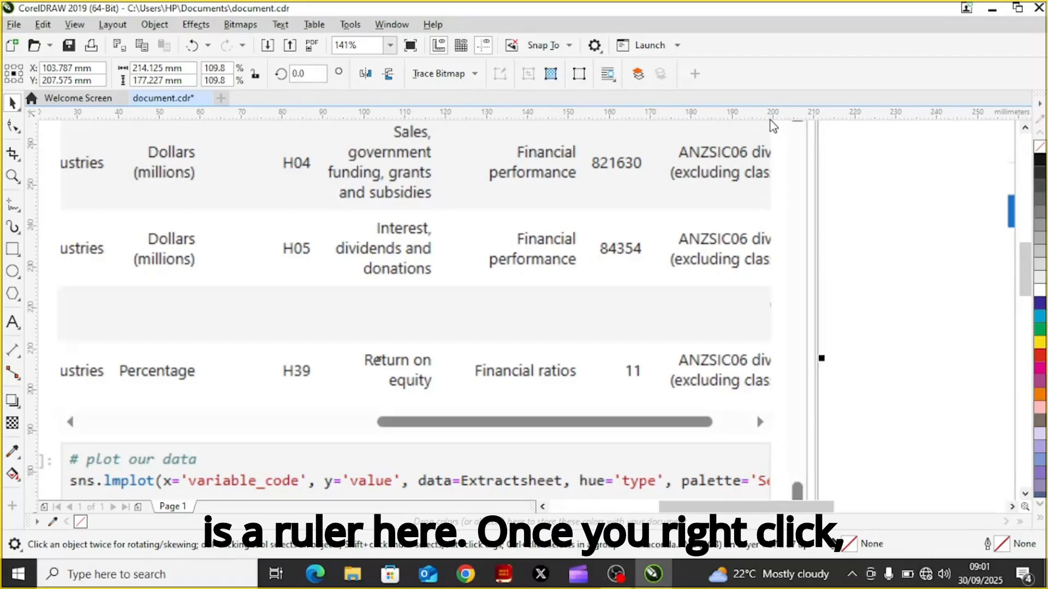
Pull a horizontal guideline over the table of the page image and return it to the ruler
left_click_drag(771, 119, 772, 159)
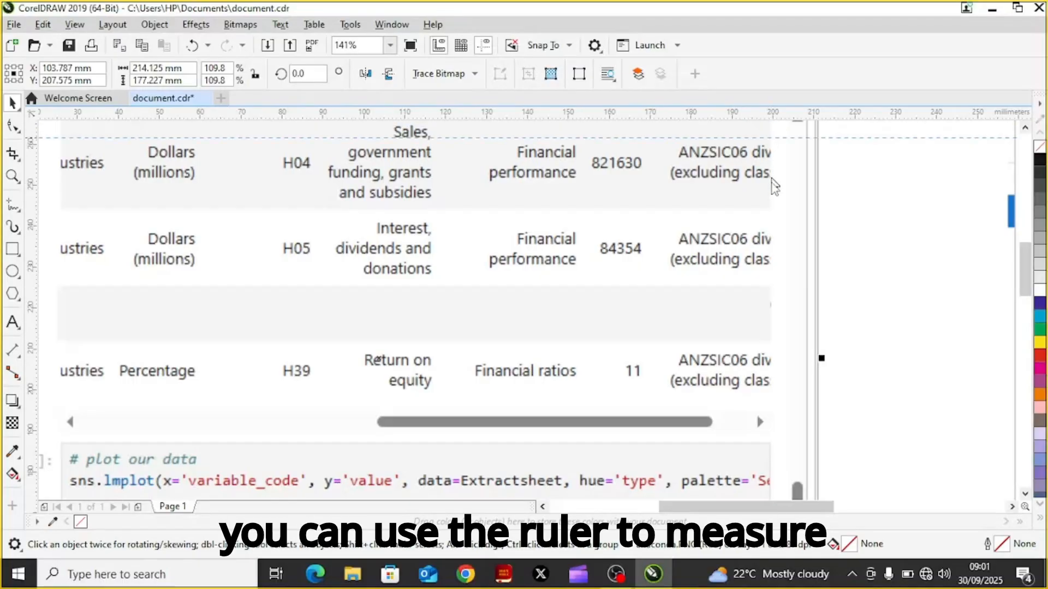
left_click_drag(774, 214, 774, 185)
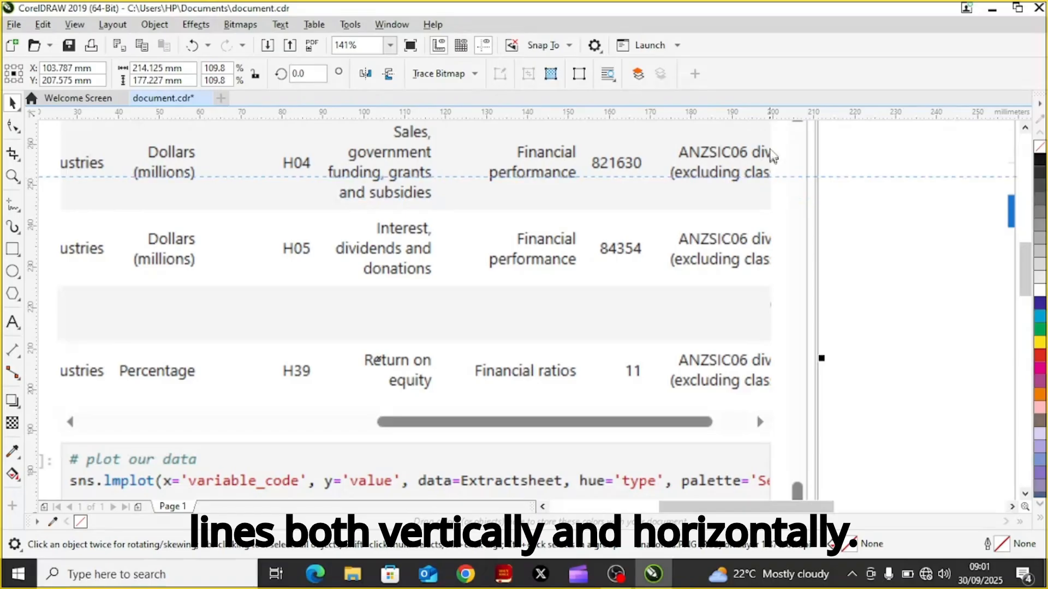
mouse_move(771, 147)
left_mouse_down()
mouse_move(771, 203)
mouse_move(774, 126)
left_mouse_up()
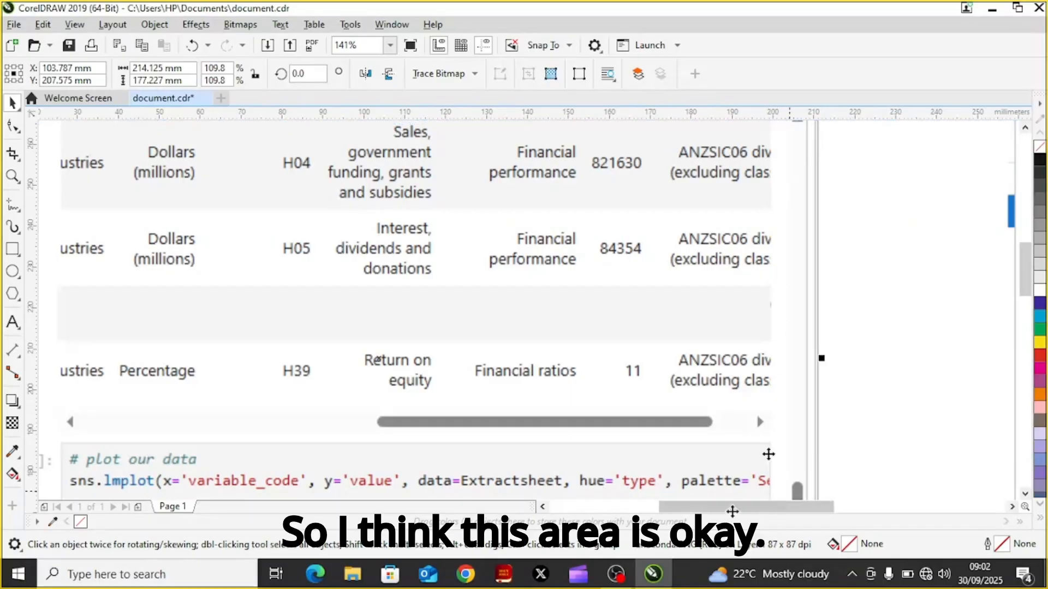
Try to crop to the blank white strip beside the table of the off-page copy, about 12 × 101 mm
left_click_drag(732, 507, 655, 512)
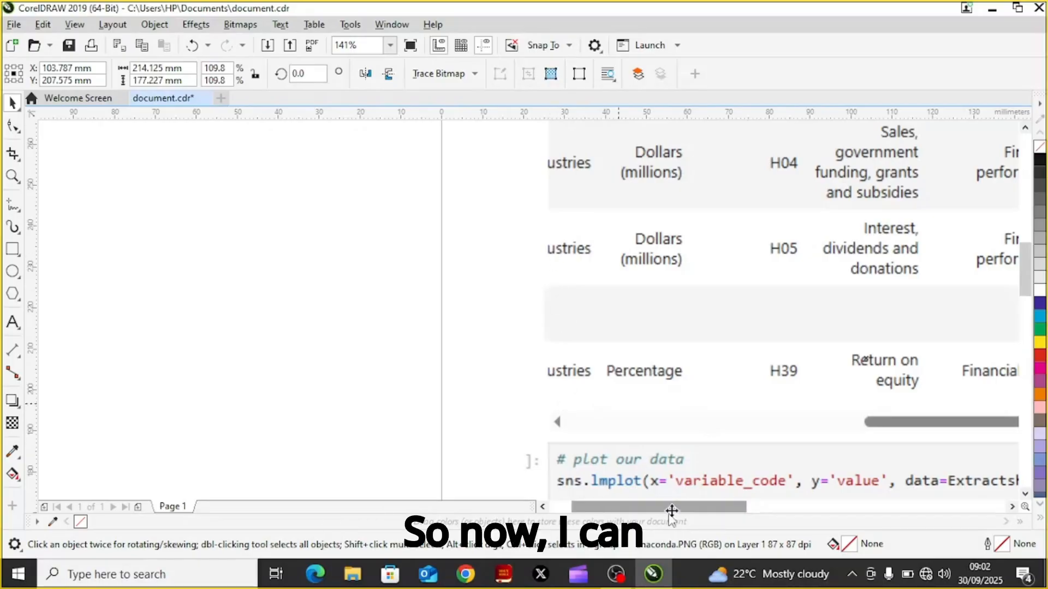
left_click_drag(690, 513, 729, 512)
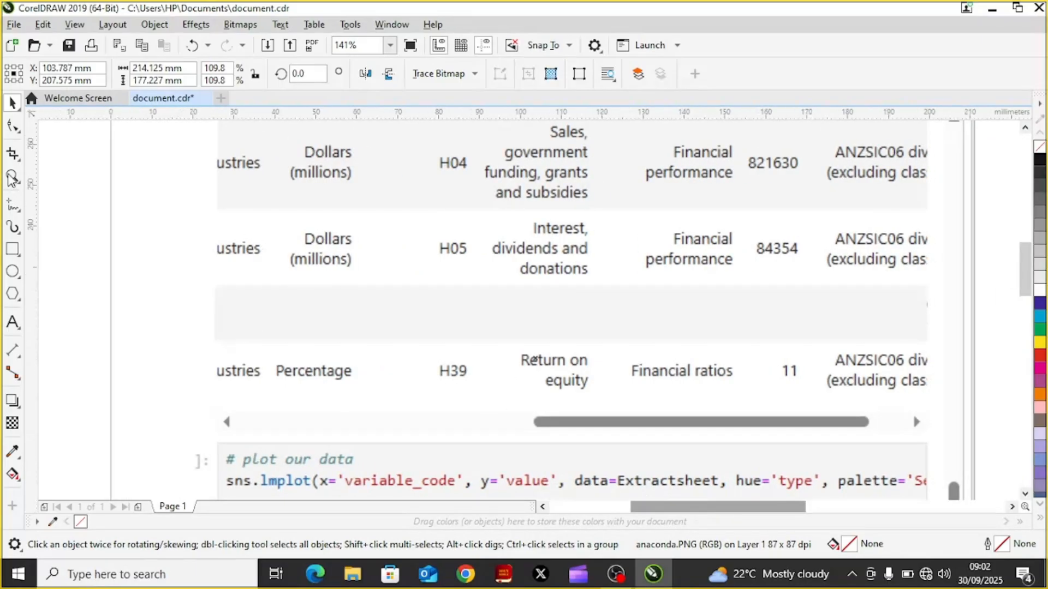
left_click(11, 178)
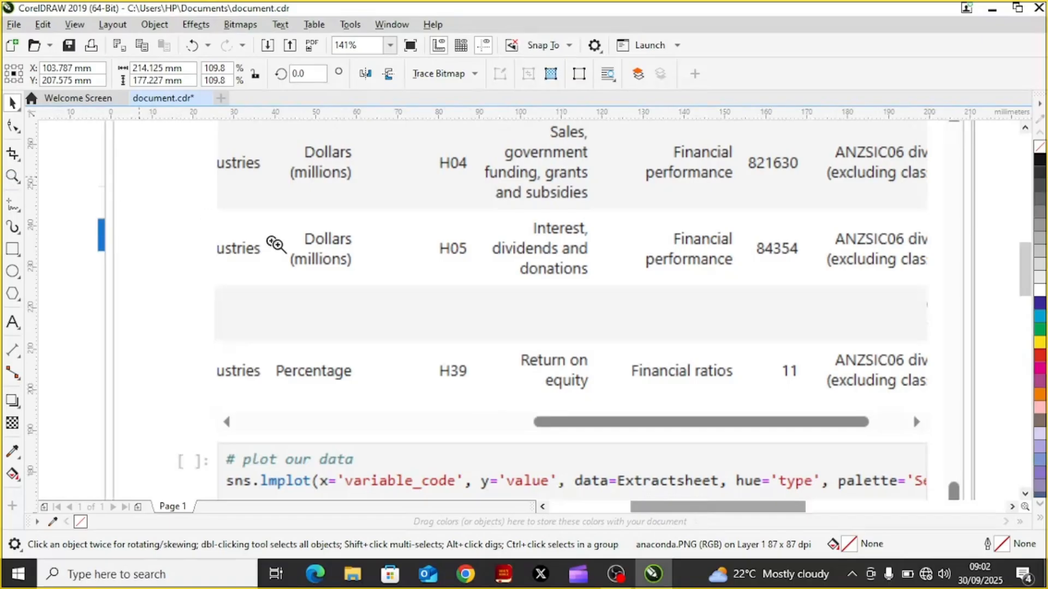
right_click(281, 249)
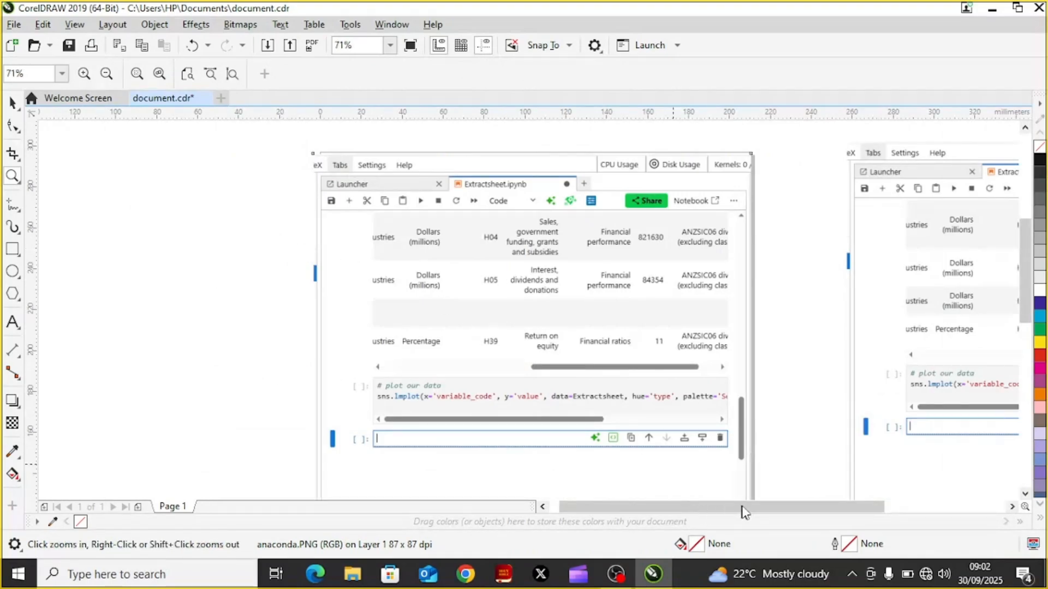
scroll(745, 513, "right", 4)
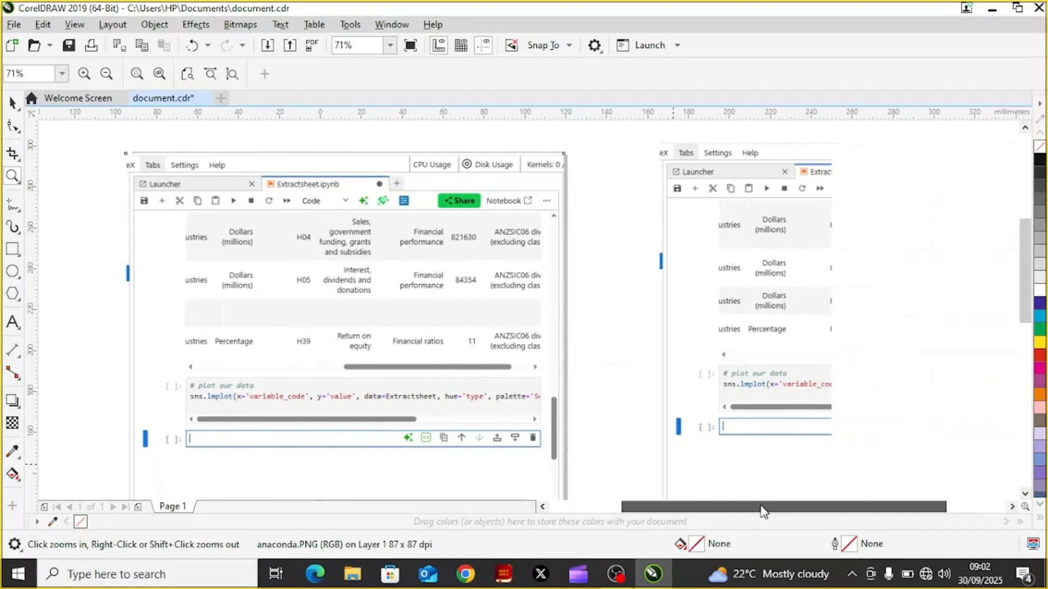
left_click_drag(762, 510, 786, 507)
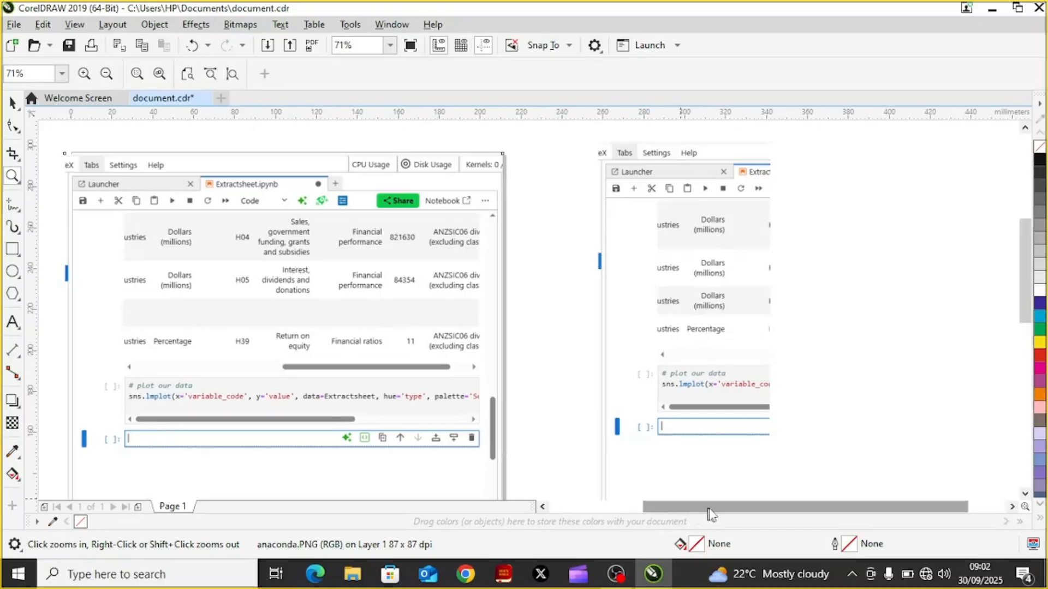
left_click_drag(709, 510, 729, 507)
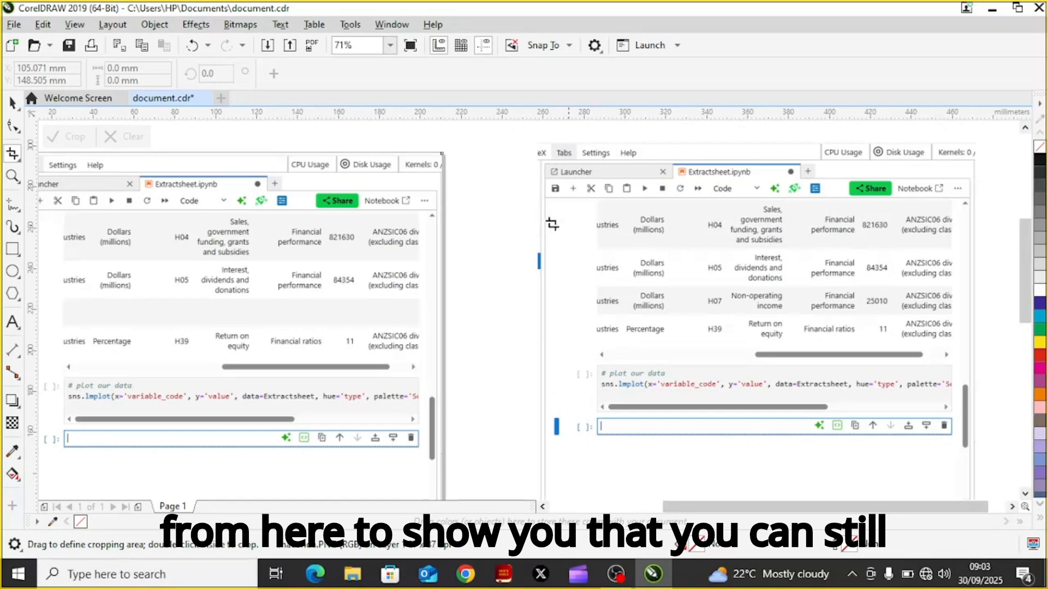
left_click_drag(551, 206, 572, 413)
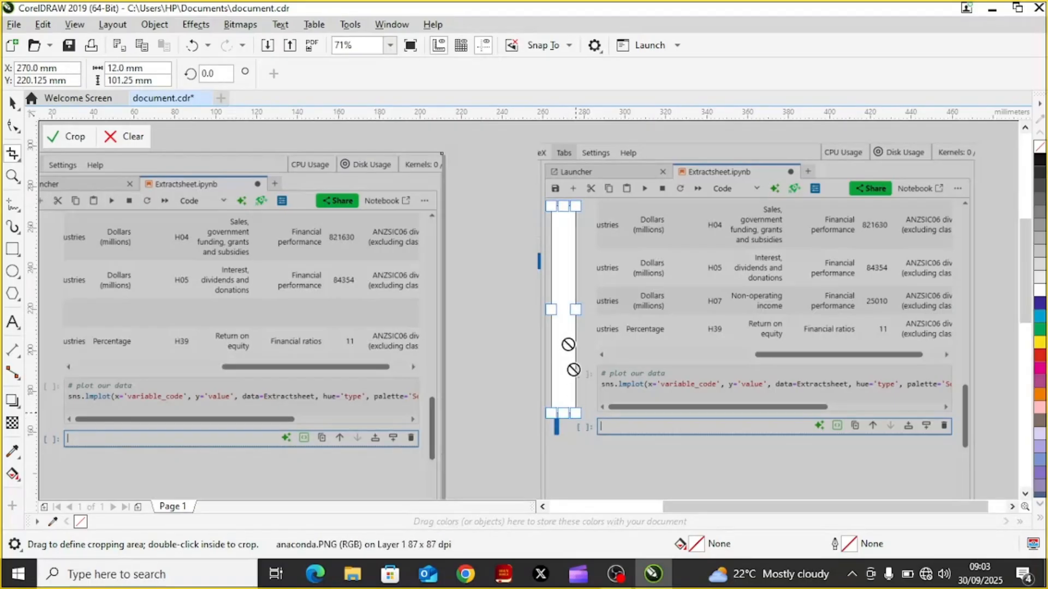
left_click(72, 142)
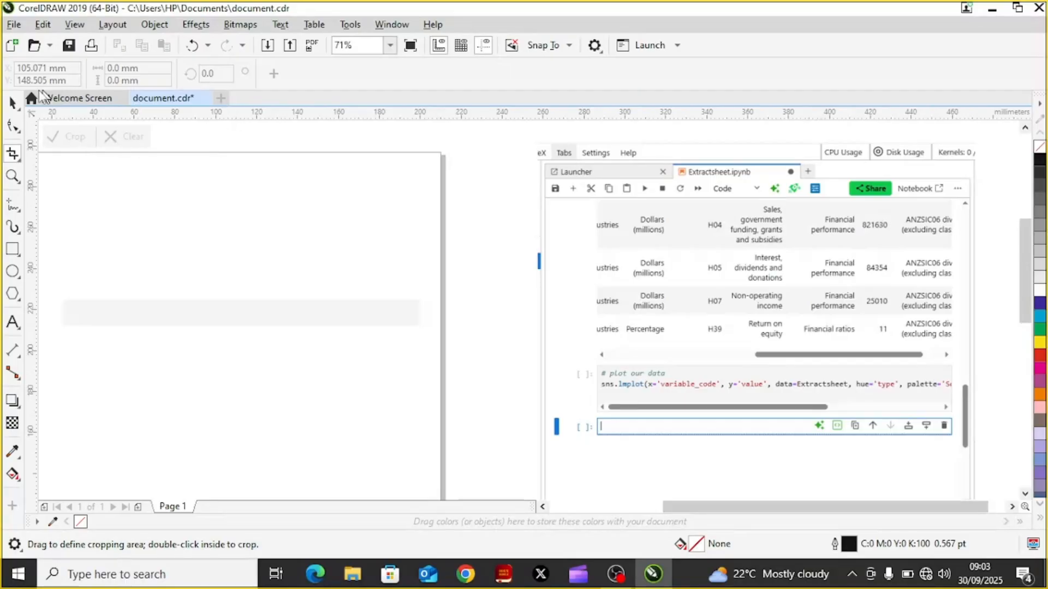
Undo the last crop to restore the page image
left_click(12, 105)
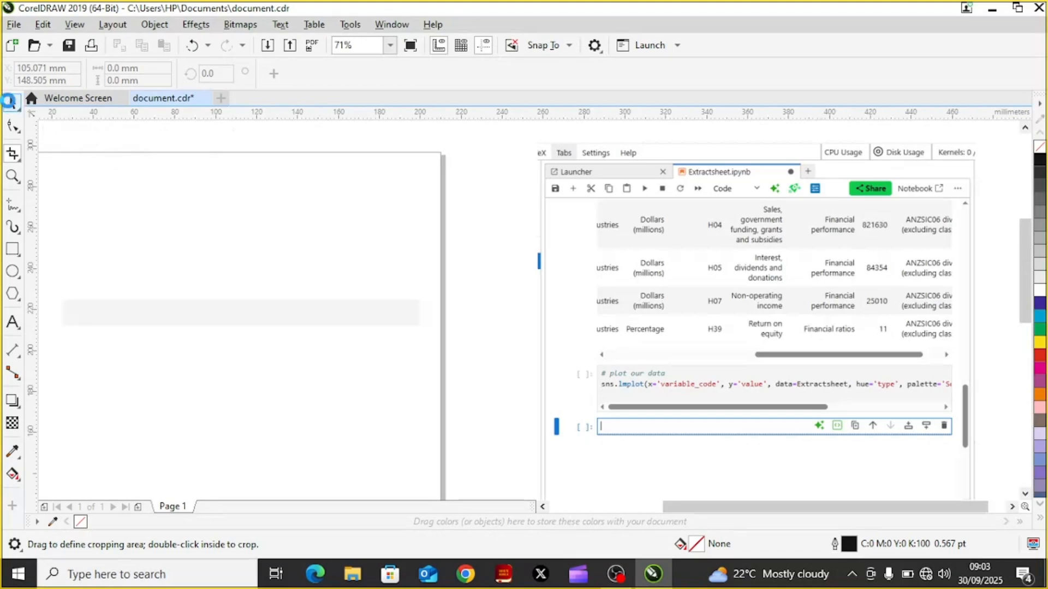
left_click(14, 105)
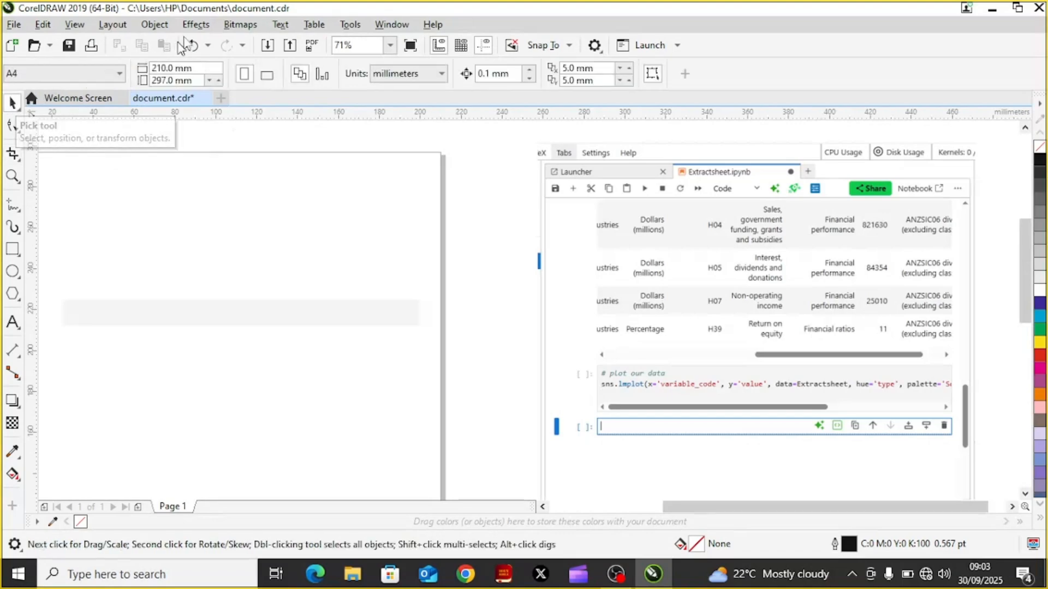
left_click(193, 47)
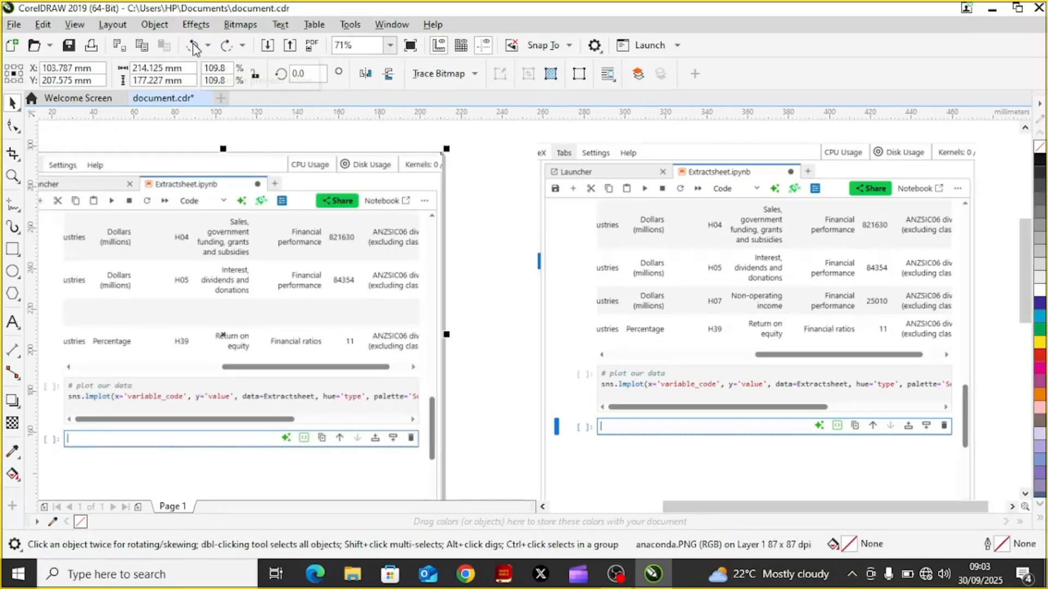
Select the off-page copy and crop it to the blank white vertical strip beside its table, about 9.75 × 97.5 mm
left_click(780, 463)
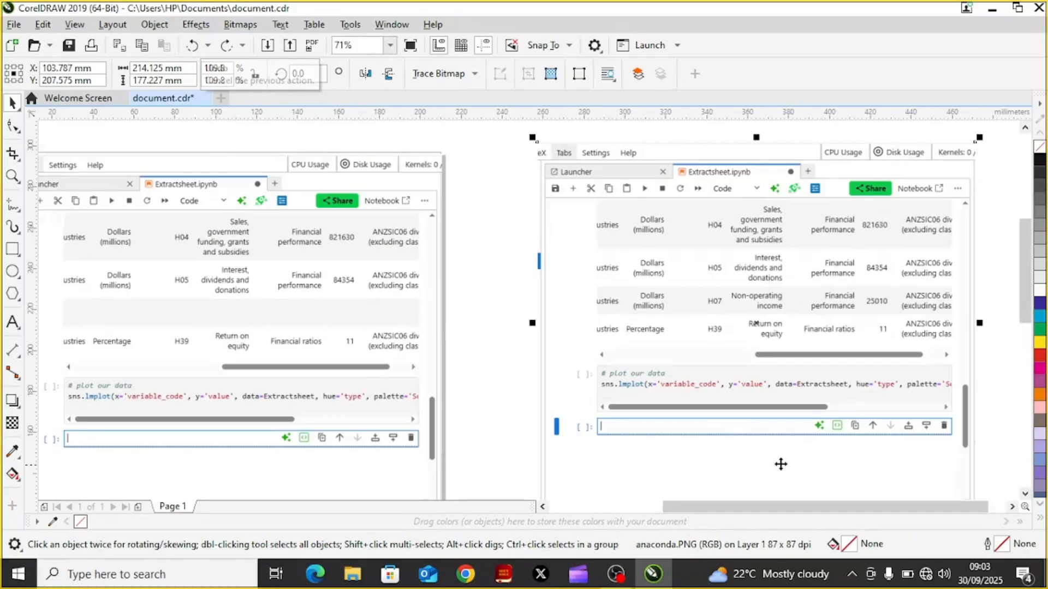
left_click(801, 465)
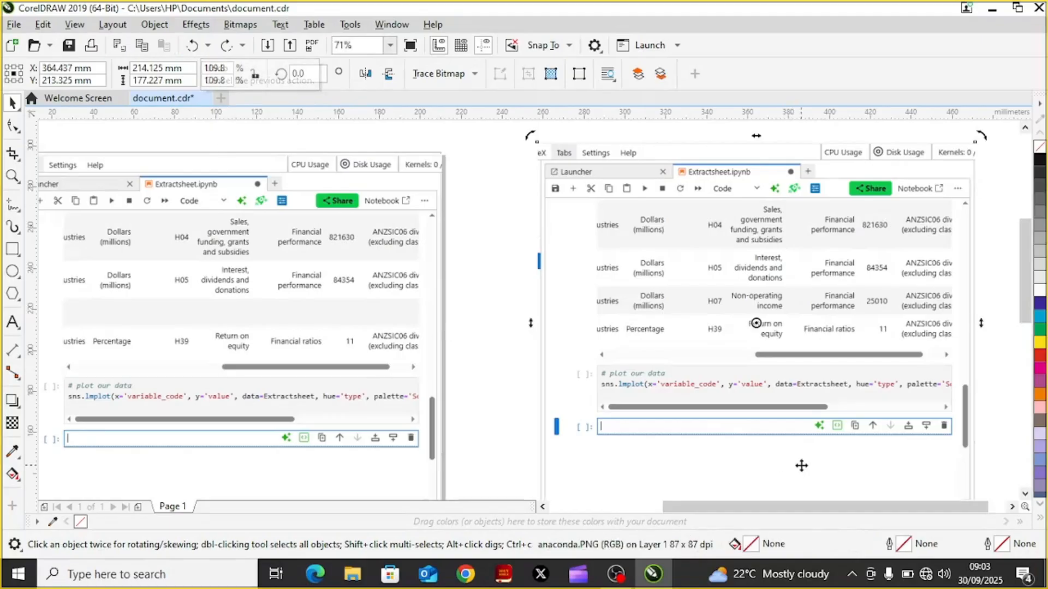
left_click(802, 466)
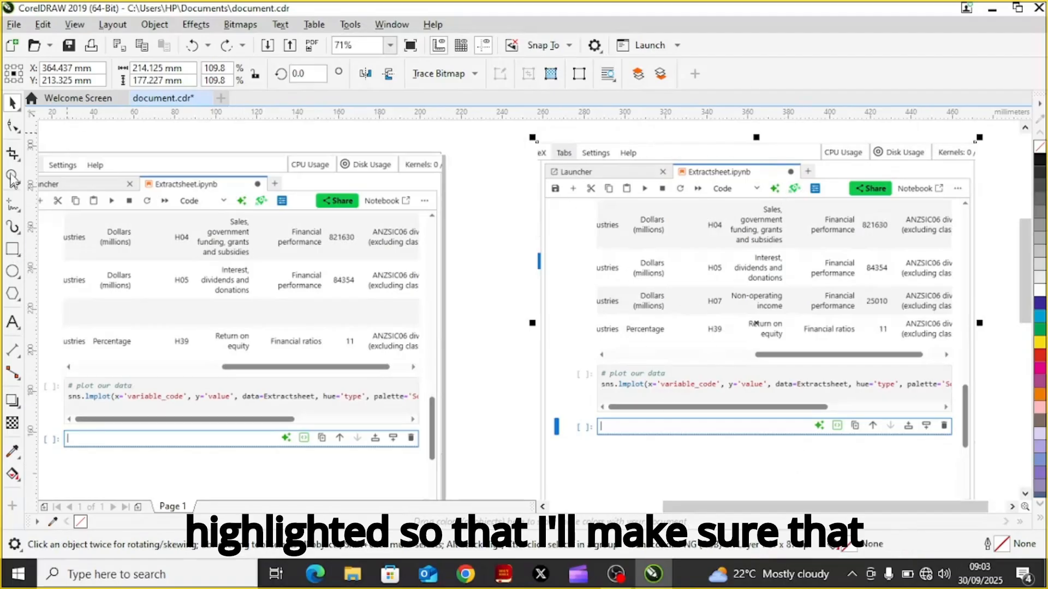
left_click(13, 155)
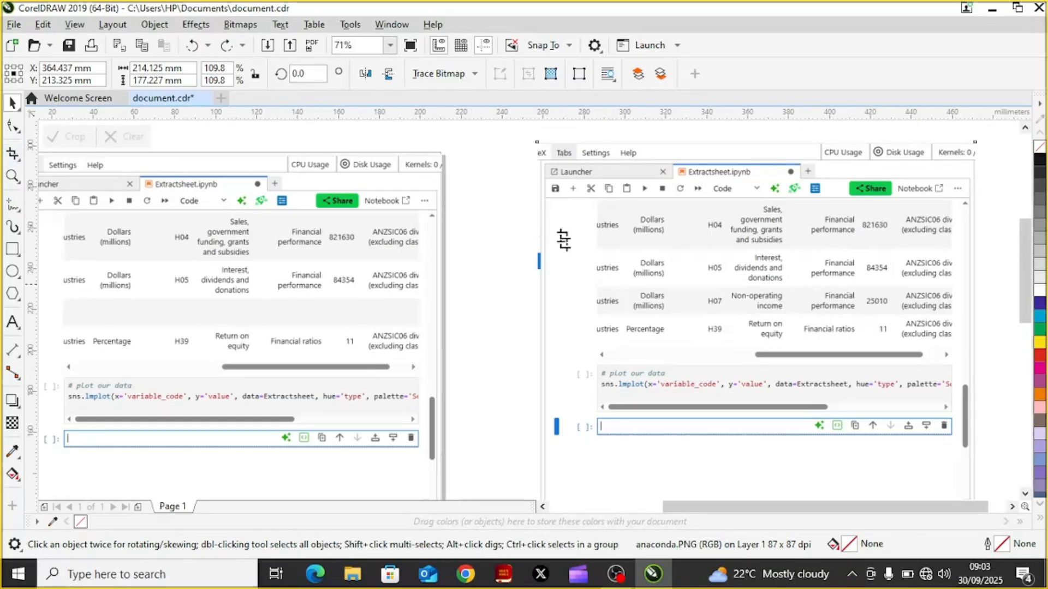
left_click_drag(555, 213, 570, 293)
left_click_drag(574, 345, 575, 412)
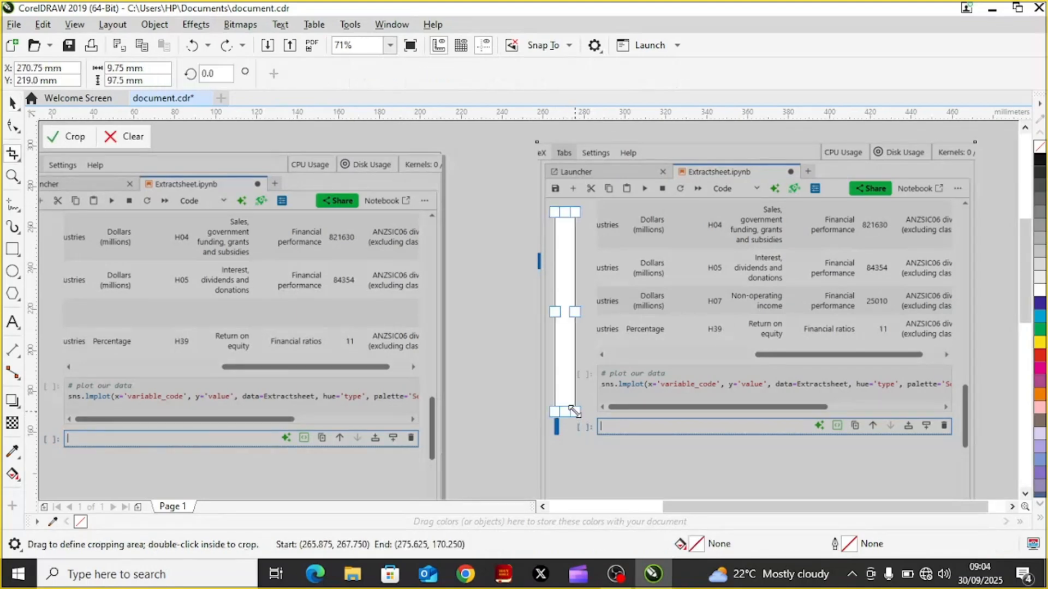
left_click(564, 299)
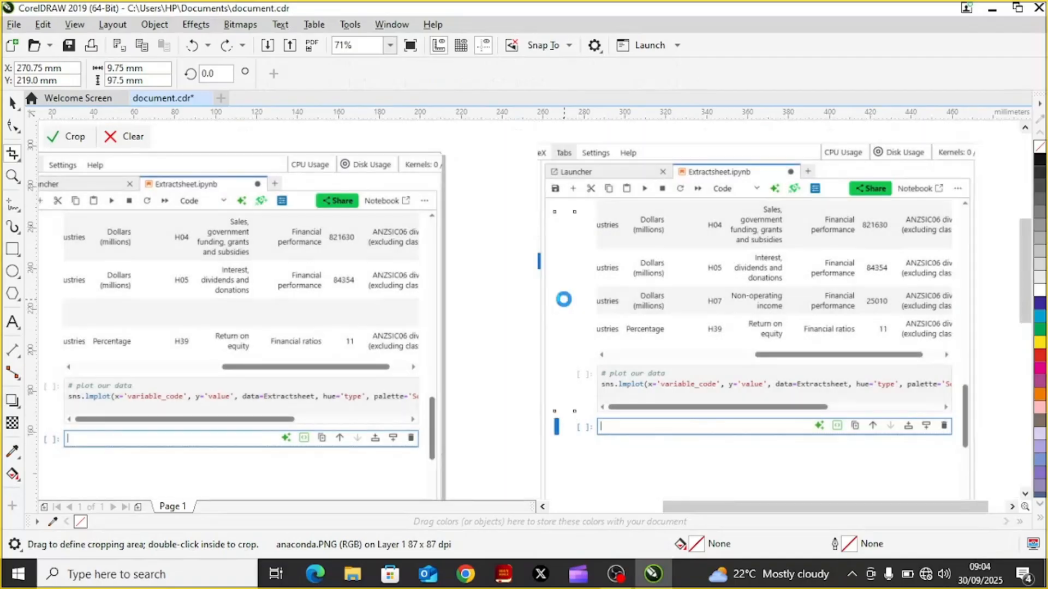
Apply the crop of the blank white strip and move the strip onto the page image's table, over the value column
double_click(564, 299)
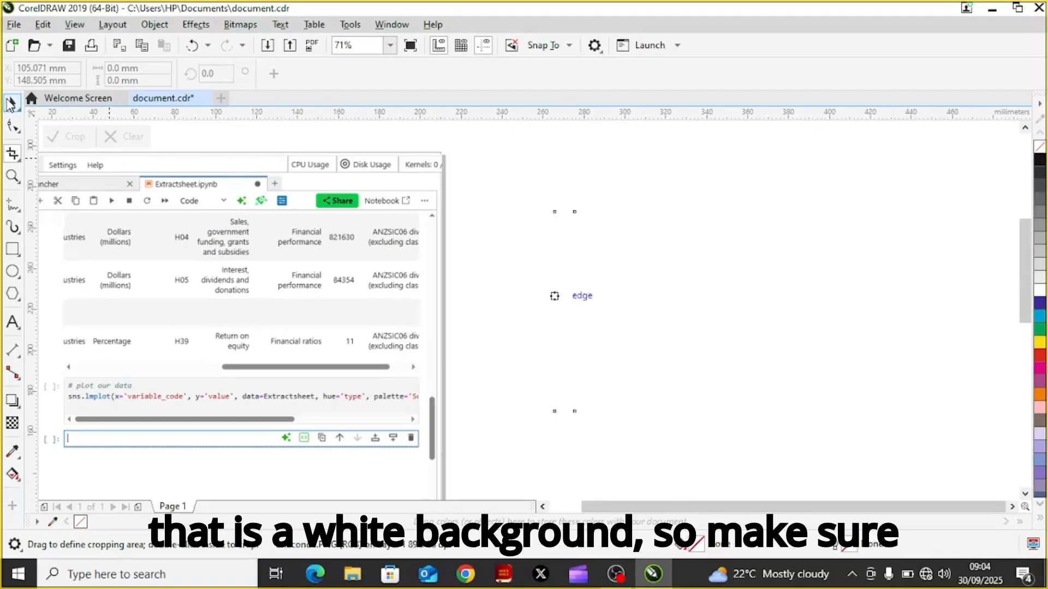
left_click(10, 103)
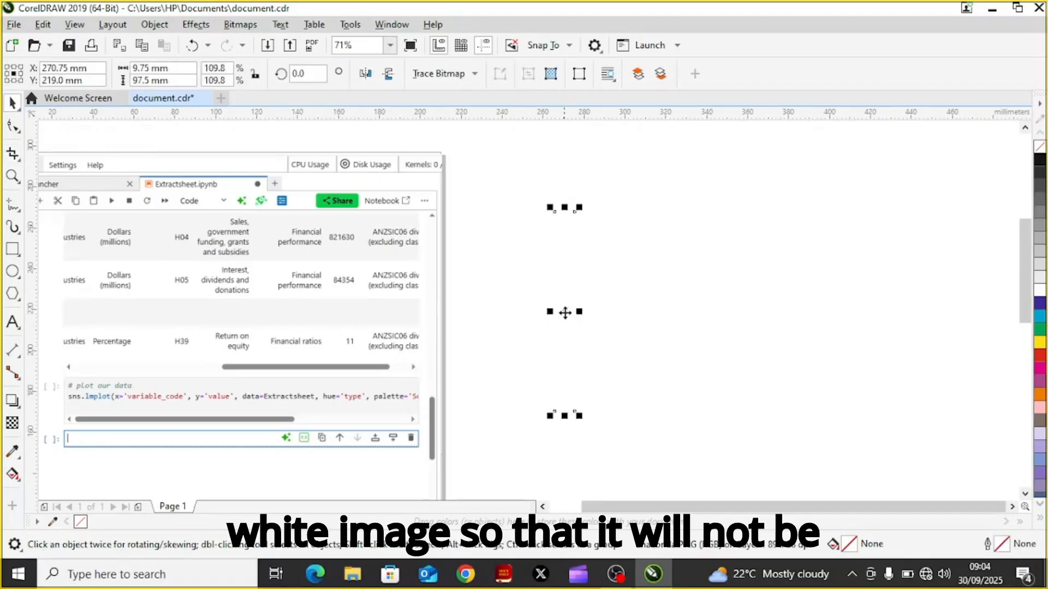
left_click_drag(564, 314, 352, 315)
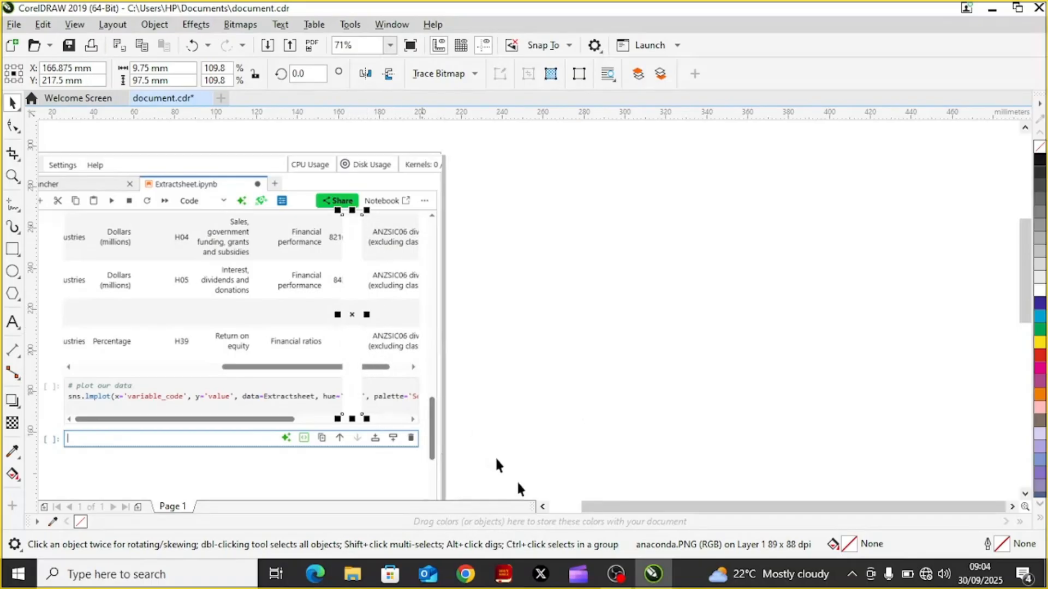
left_click_drag(598, 504, 573, 507)
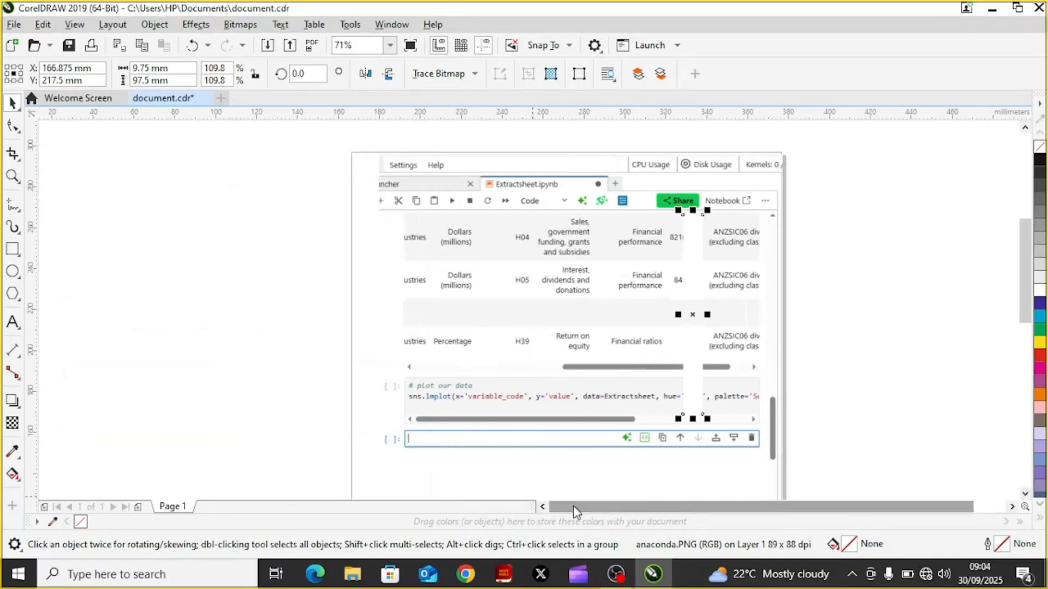
Rotate the white strip to about 270° so that it lies horizontally across the table
left_click(692, 314)
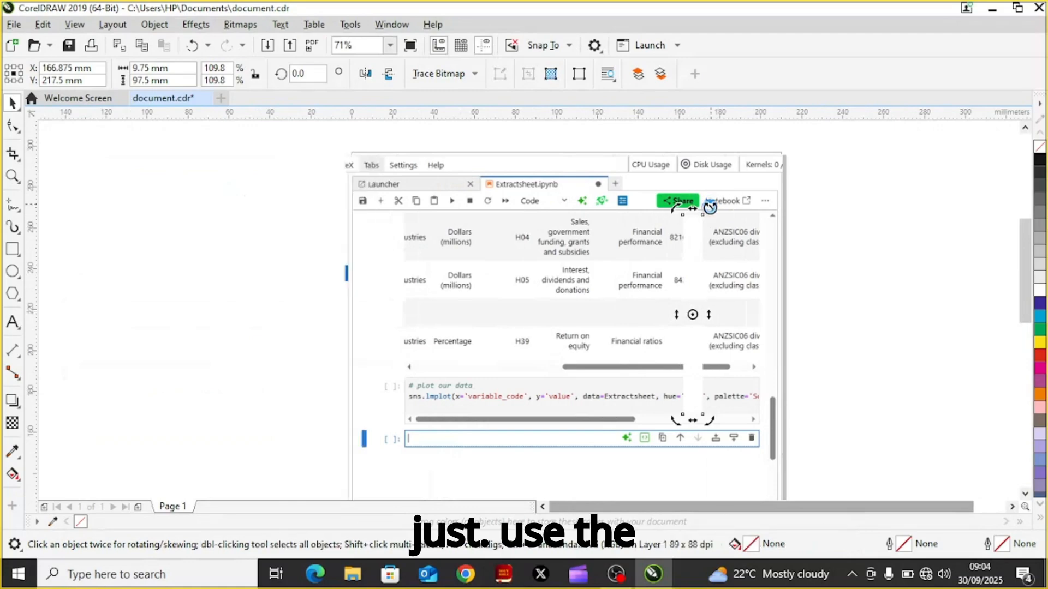
left_click_drag(710, 208, 766, 322)
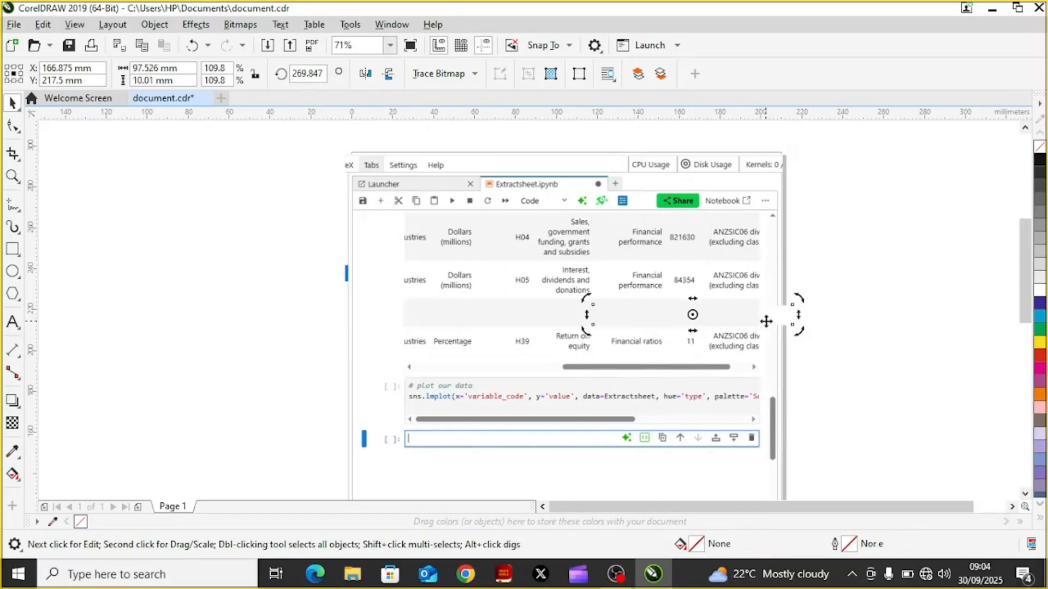
left_click(724, 310)
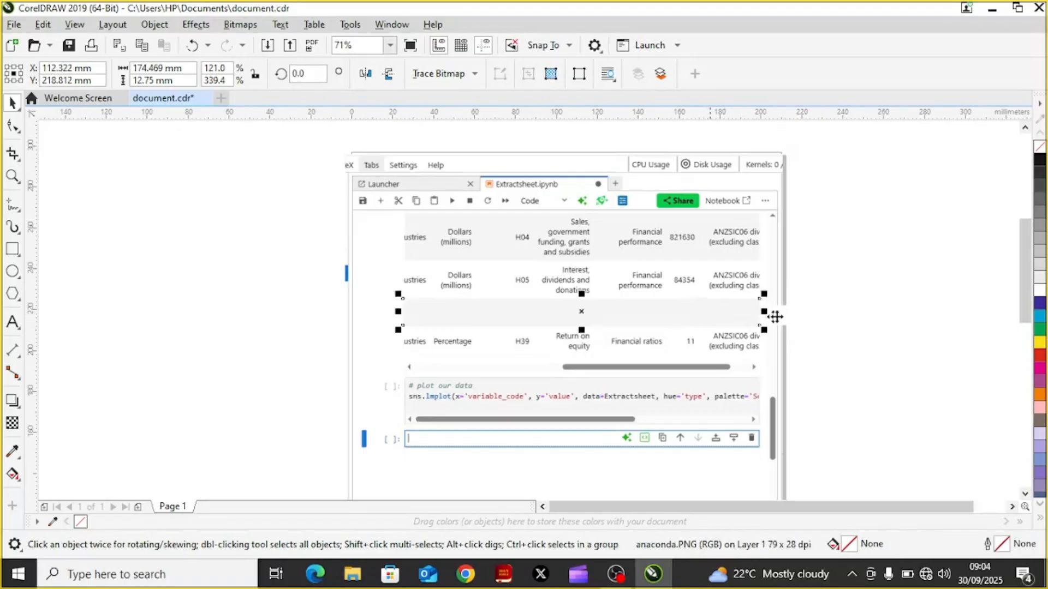
key("ctrl+shift+z")
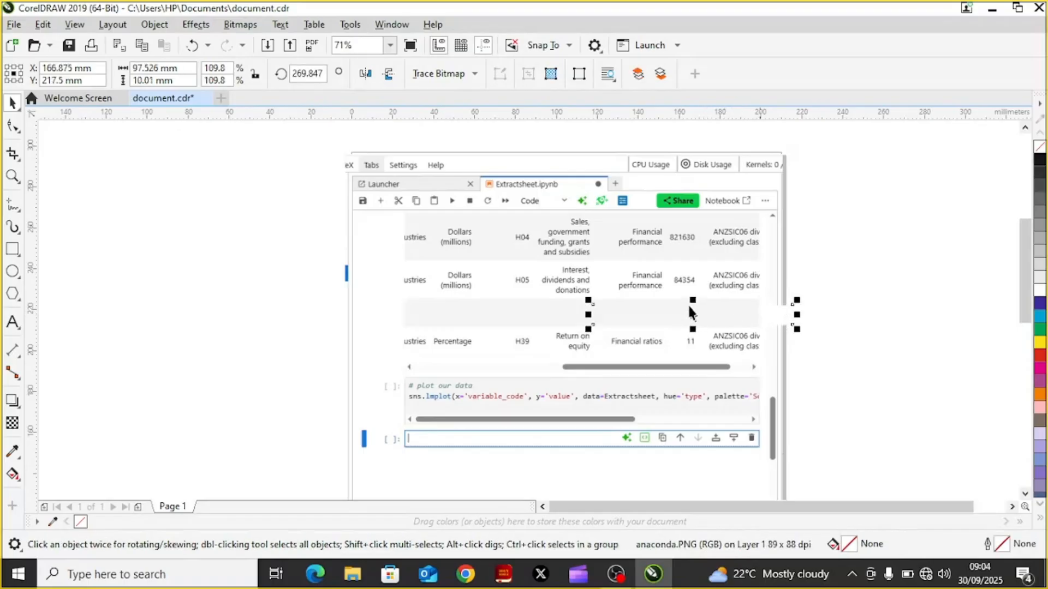
Move the white strip over the H05 table row and enlarge it to about 173.7 × 17.8 mm to cover the row's text
left_click_drag(695, 315, 503, 271)
left_click_drag(506, 270, 506, 271)
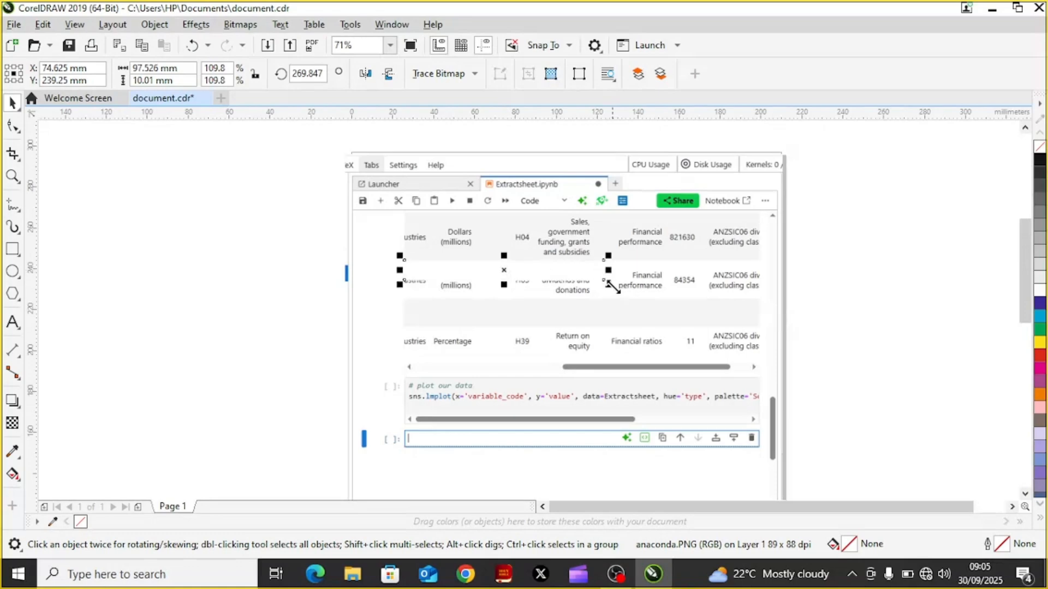
left_click_drag(611, 286, 761, 304)
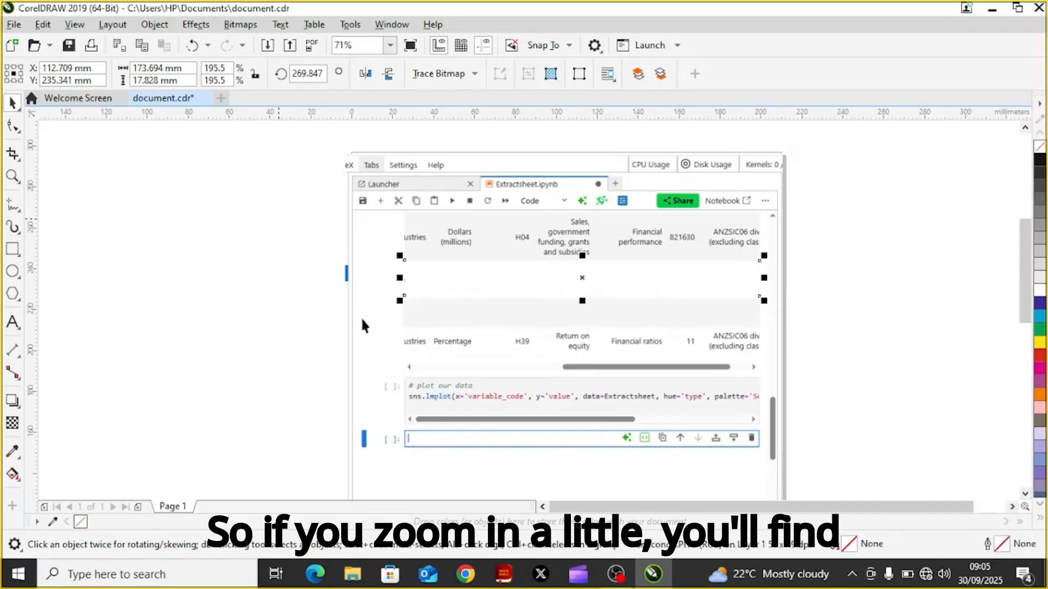
Nudge the white cover strip slightly left to hide the leftover text at the row's left edge, and deselect it
left_click(364, 371)
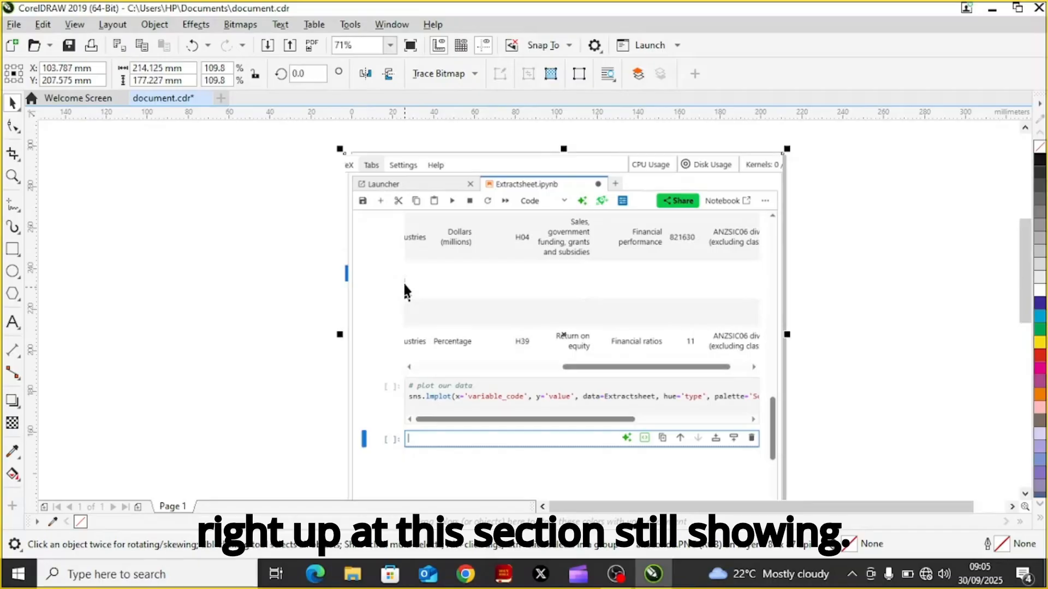
left_click(505, 280)
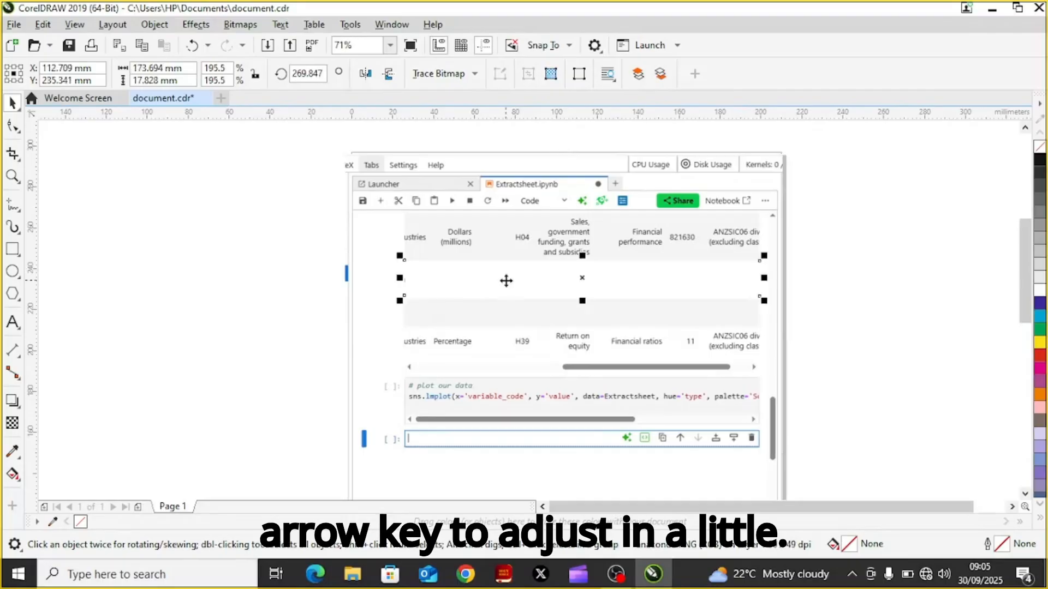
key("Left")
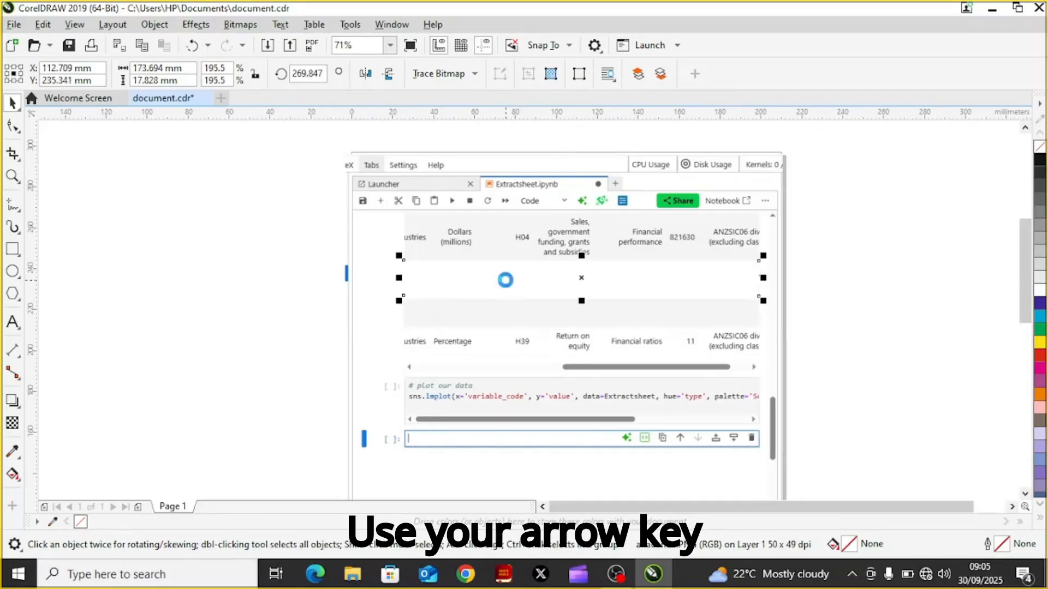
key("Left")
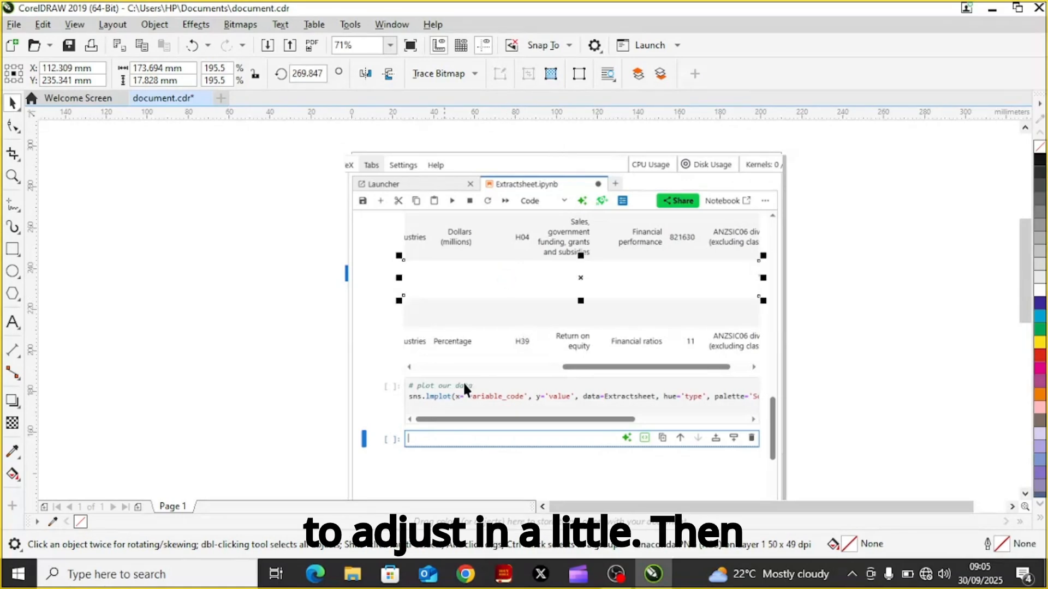
left_click(263, 336)
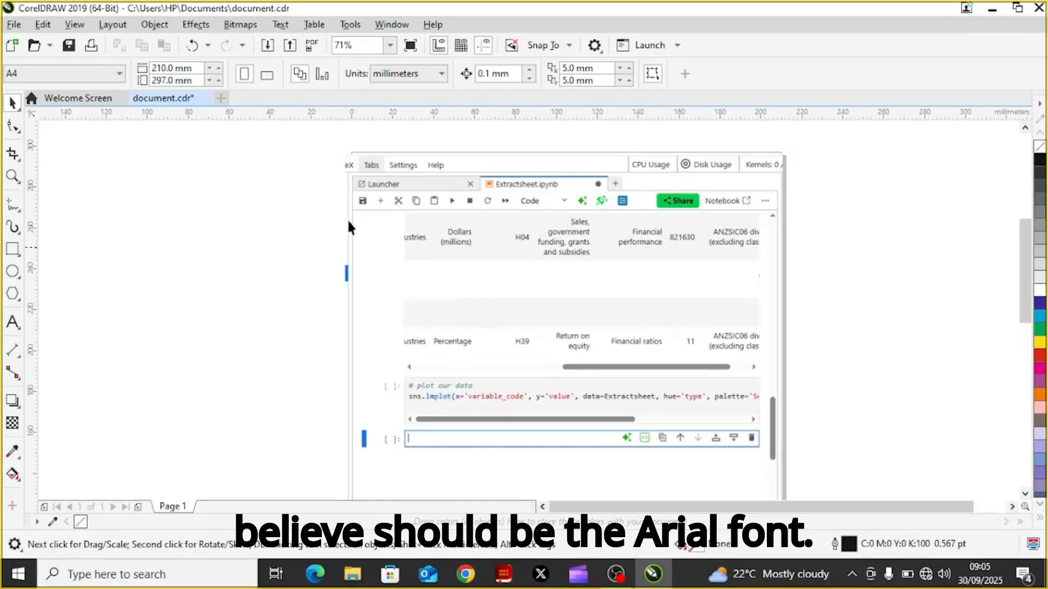
Add the artistic text "Dollars" in Arial on the empty area beside the page
left_click(12, 323)
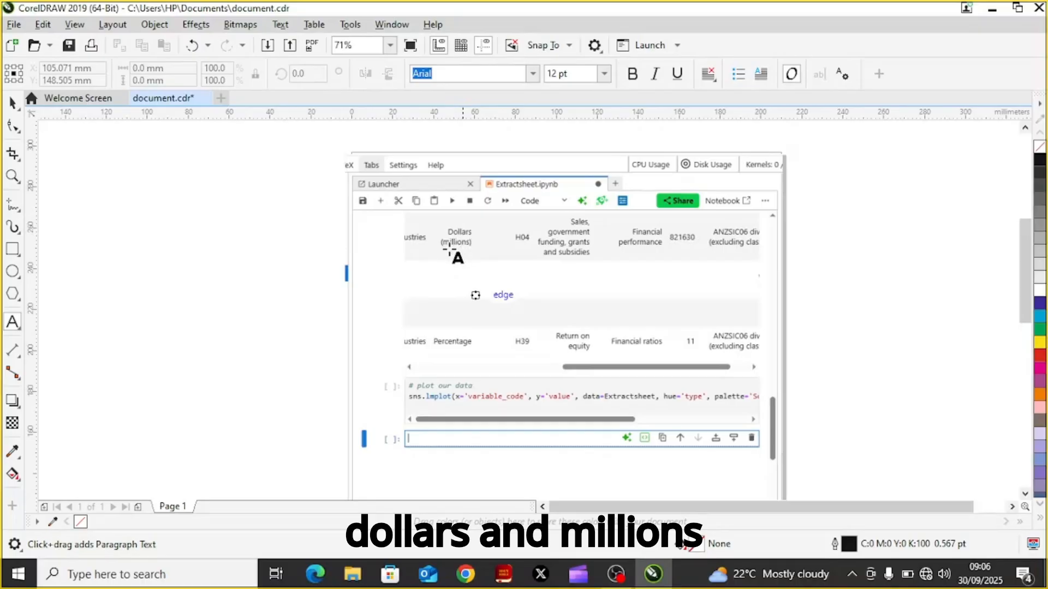
left_click(261, 297)
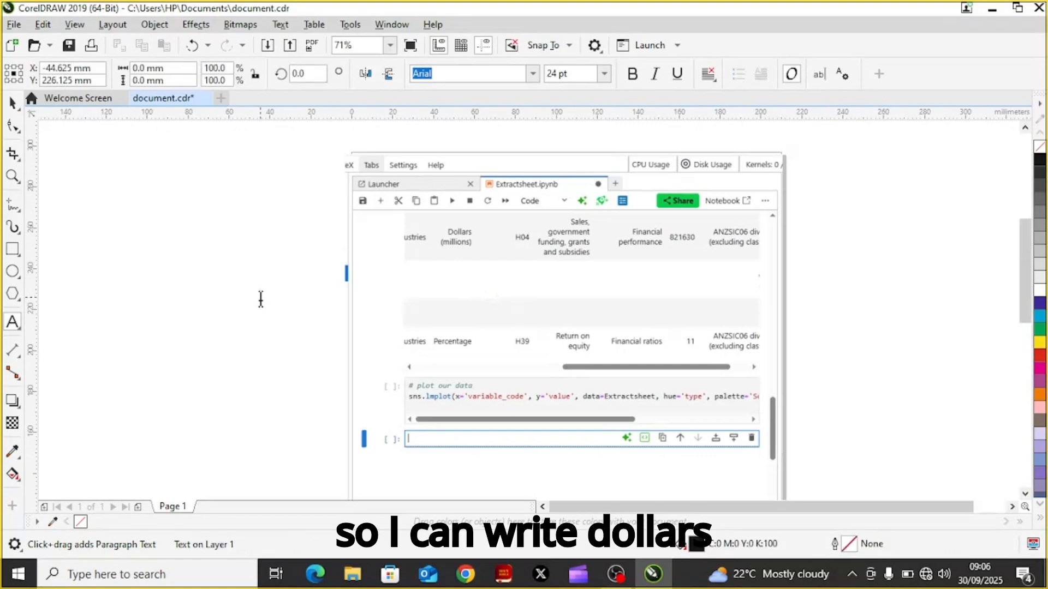
type("do")
key("BackSpace")
key("BackSpace")
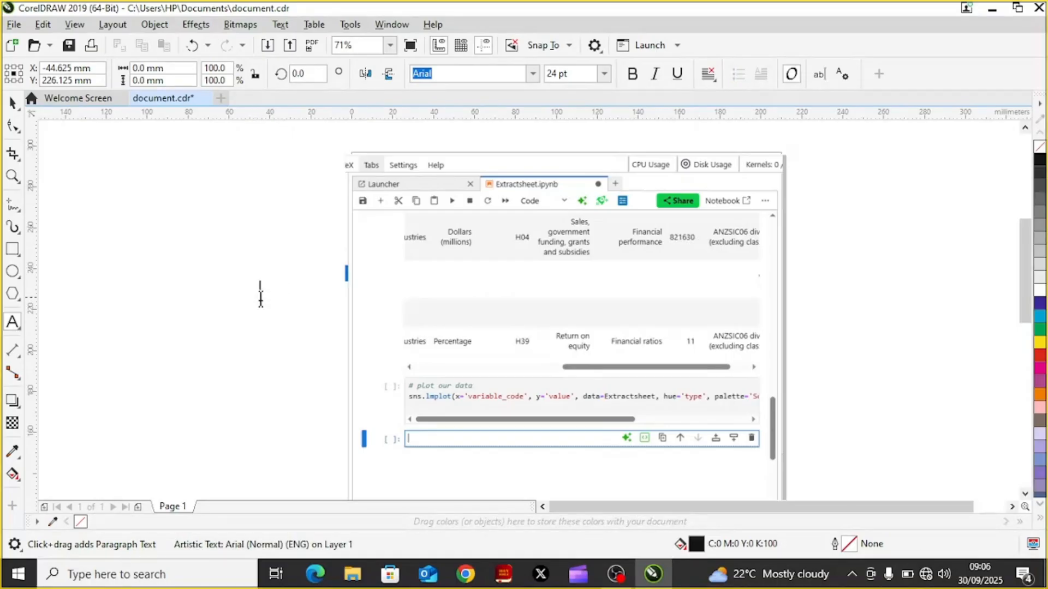
type("D")
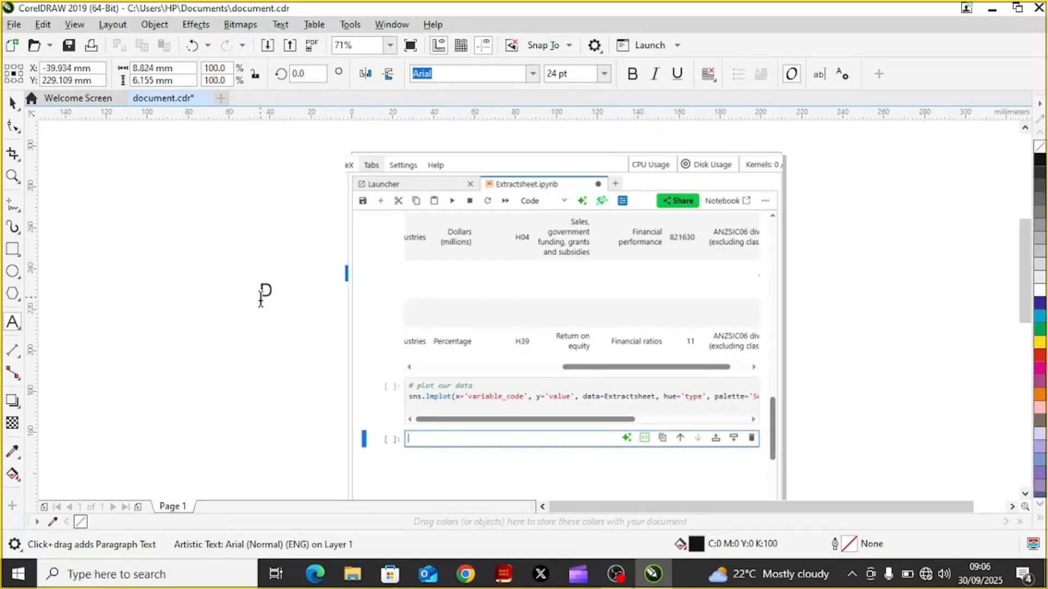
type("ol")
type("lat")
type("rs")
key("BackSpace")
key("BackSpace")
key("BackSpace")
type("rs")
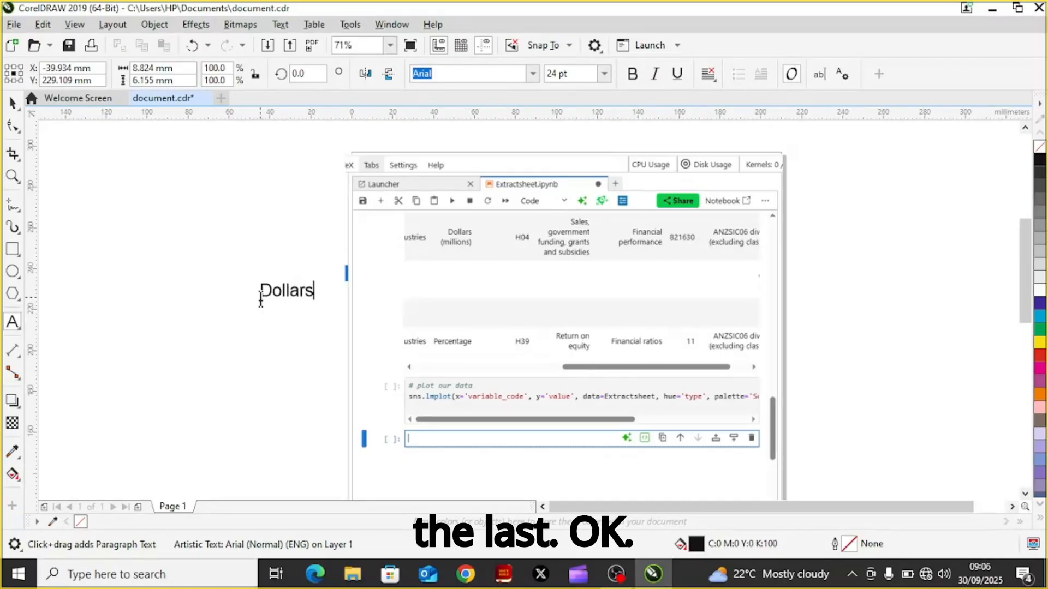
Set the font size of the "Dollars" text to 12 pt
left_click(289, 299)
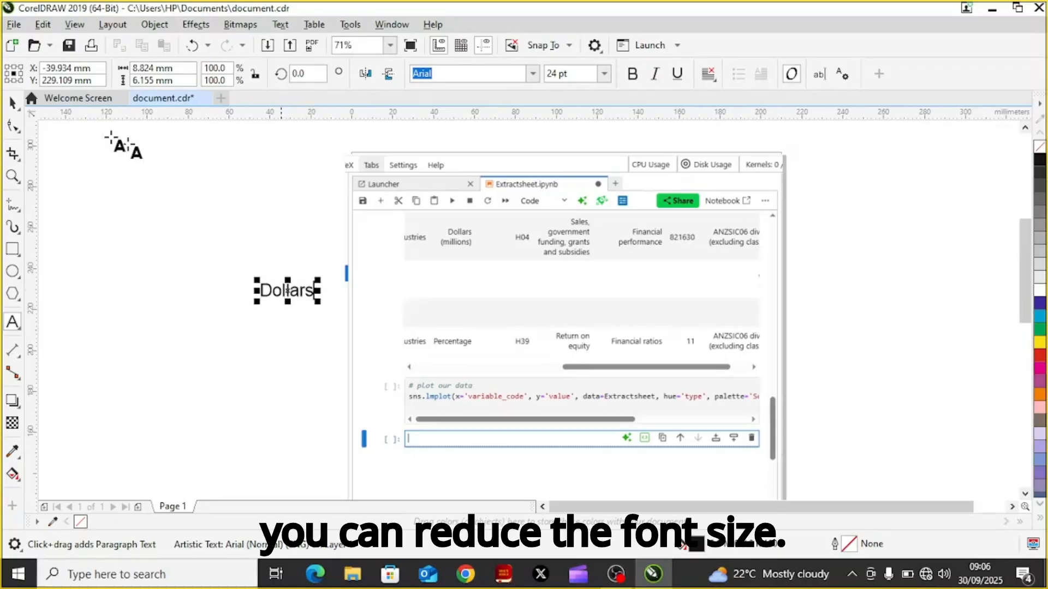
left_click(12, 103)
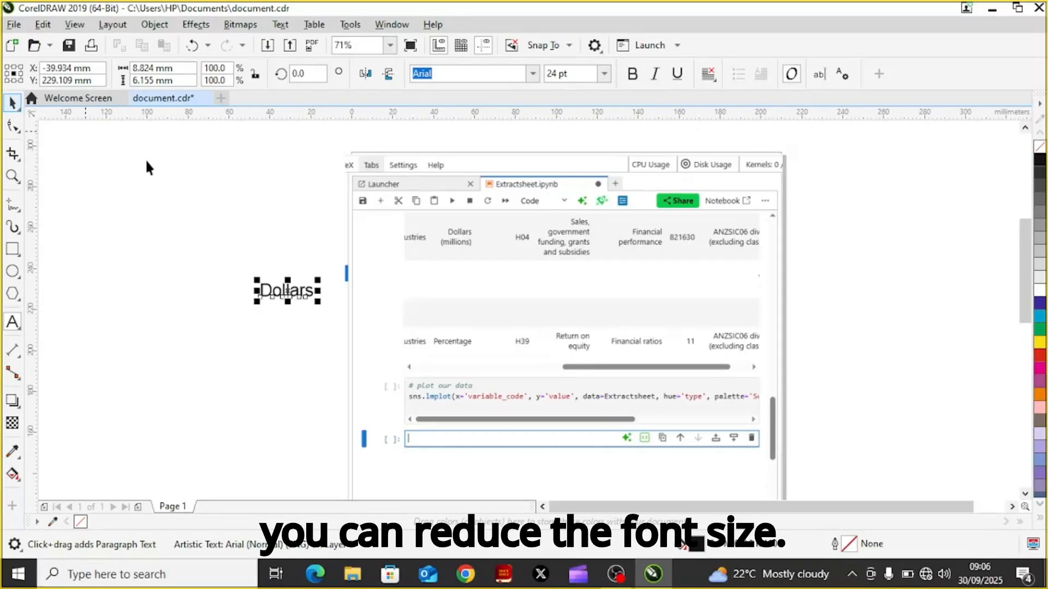
double_click(284, 288)
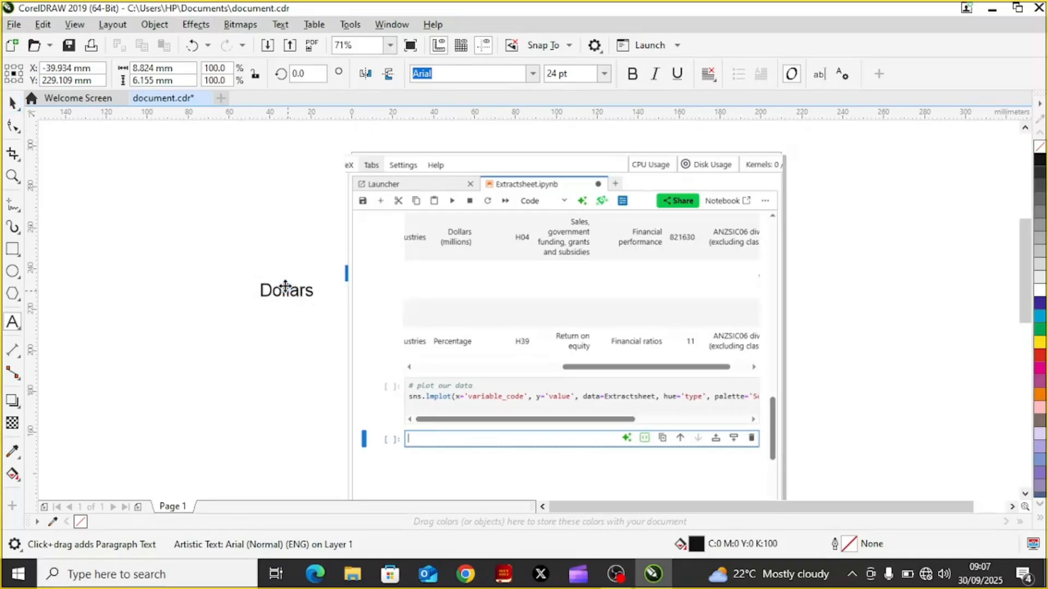
left_click(285, 288)
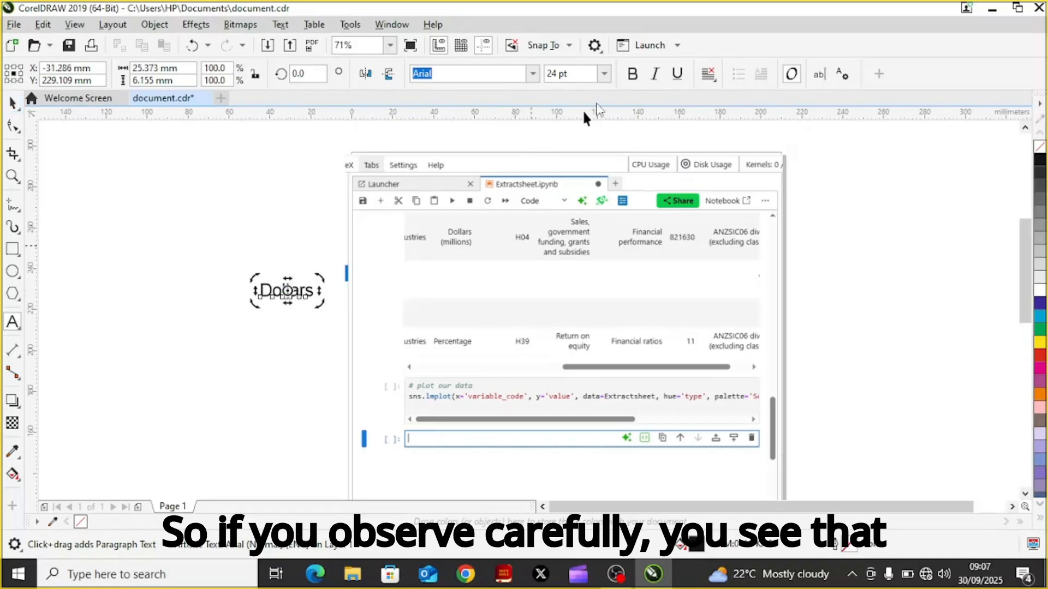
left_click(606, 77)
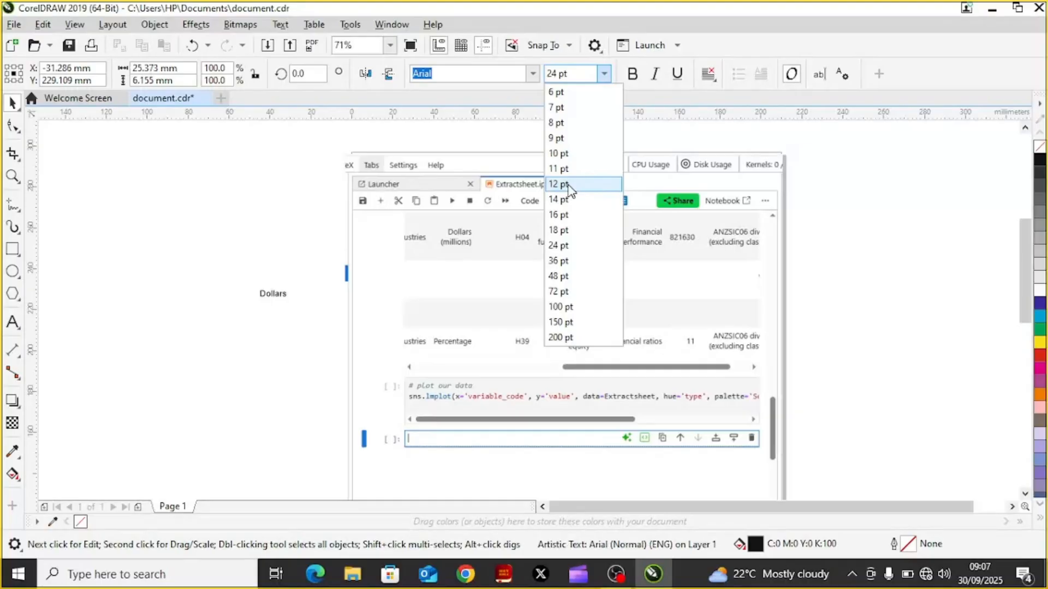
left_click(568, 185)
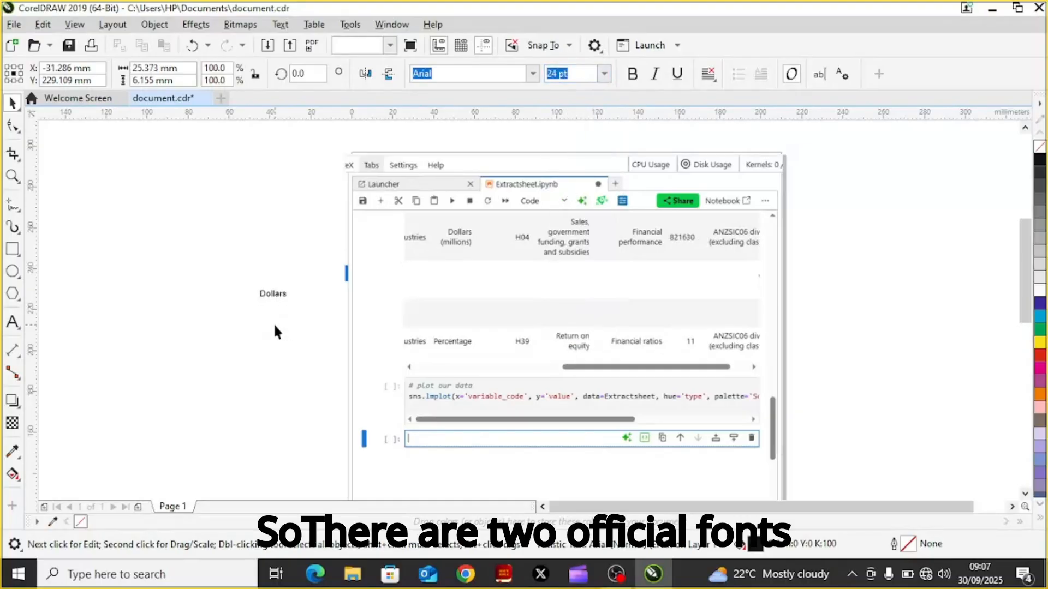
Move the "Dollars" text into the blanked row under the existing Dollars (millions) cell and place a duplicate directly below it
left_click(272, 297)
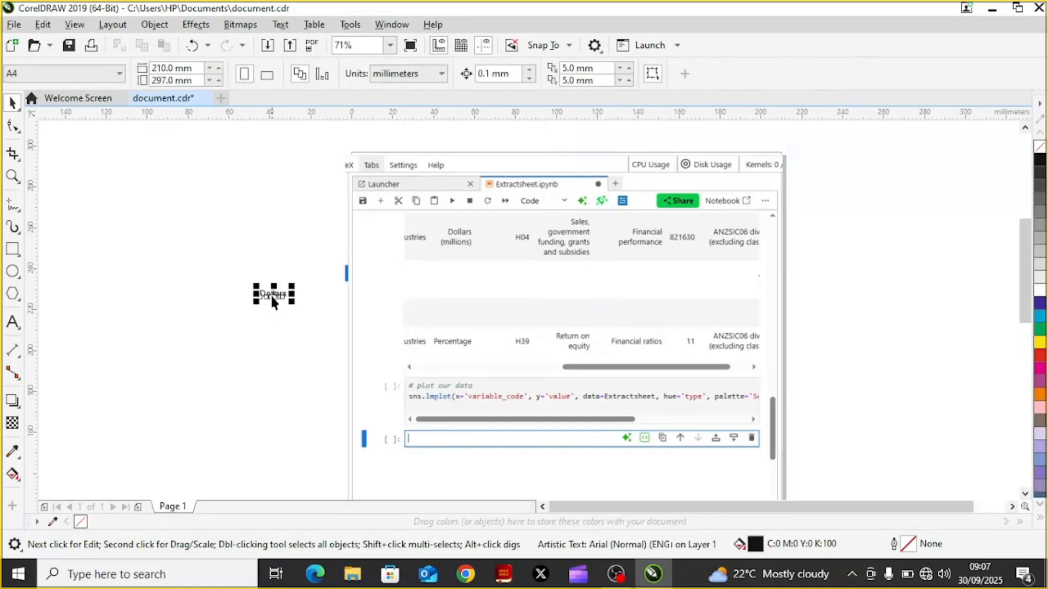
left_click_drag(273, 295, 460, 269)
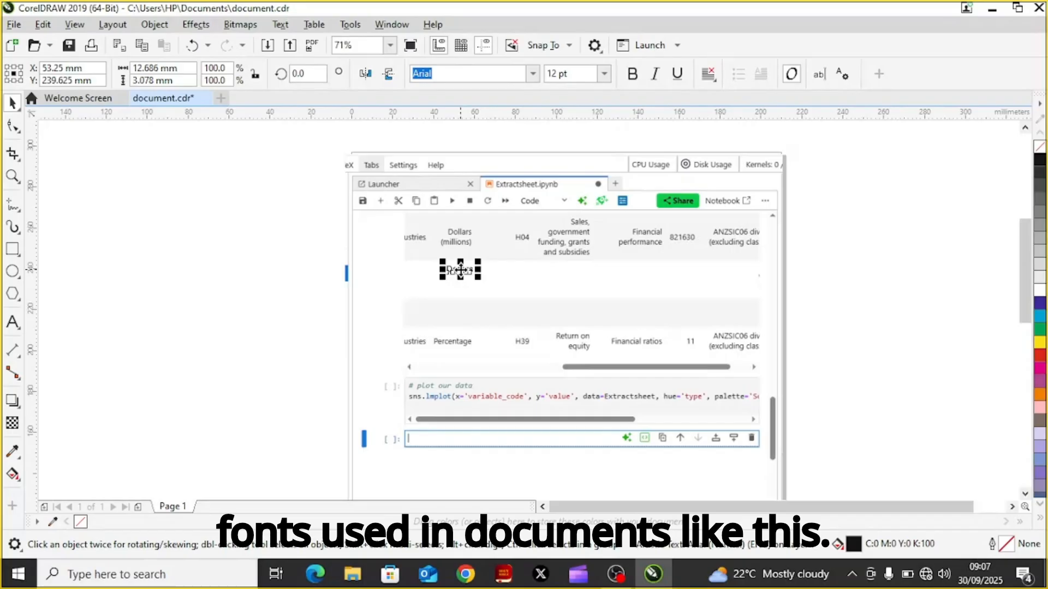
key("ctrl+d")
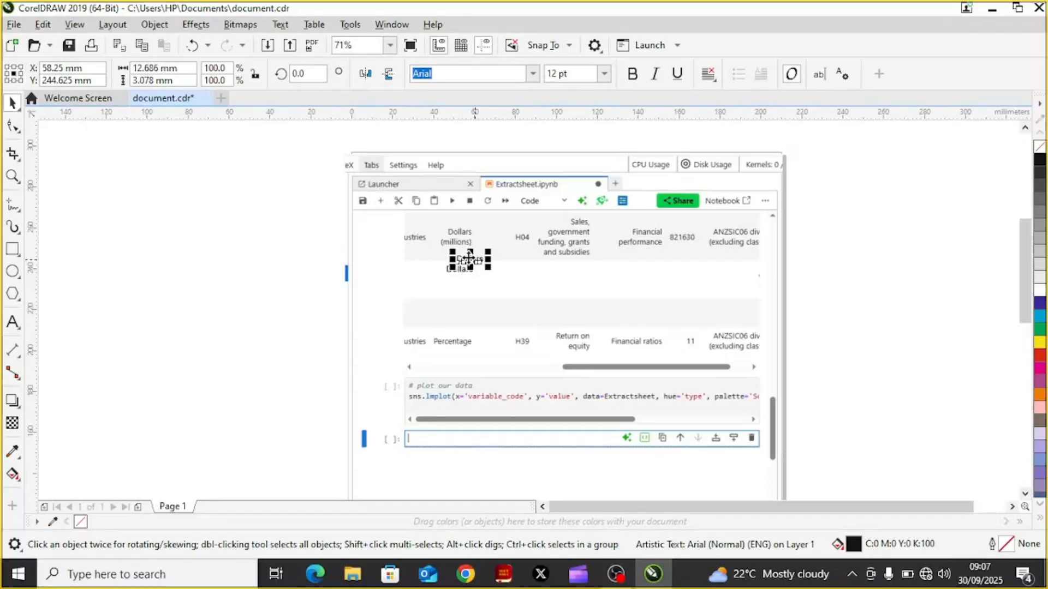
left_click_drag(470, 260, 461, 284)
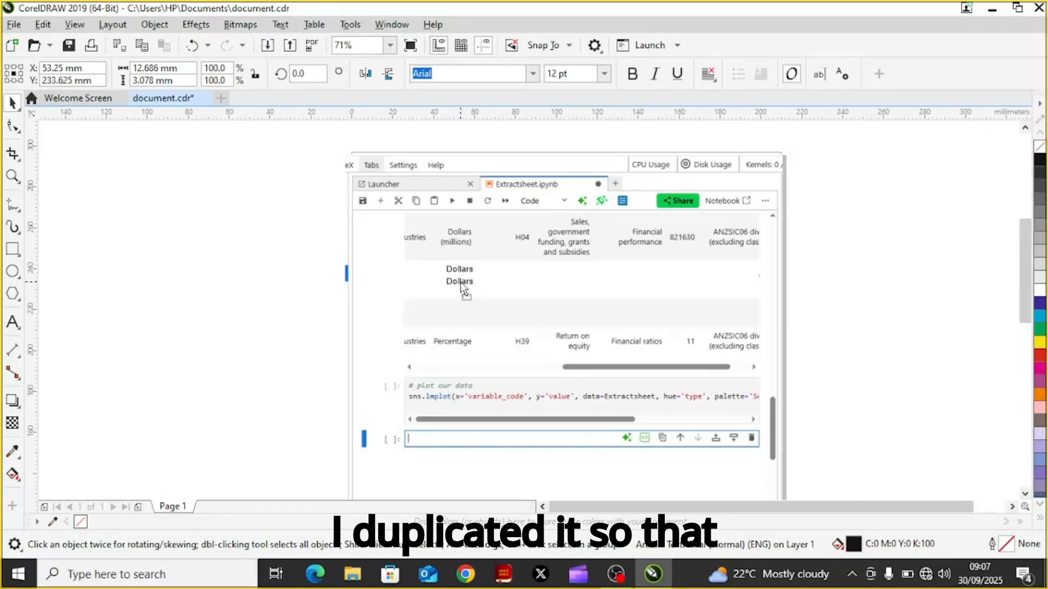
Replace the duplicate "Dollars" text in the white row with "(millions)" and centre it under the upper "Dollars"
left_click(461, 281)
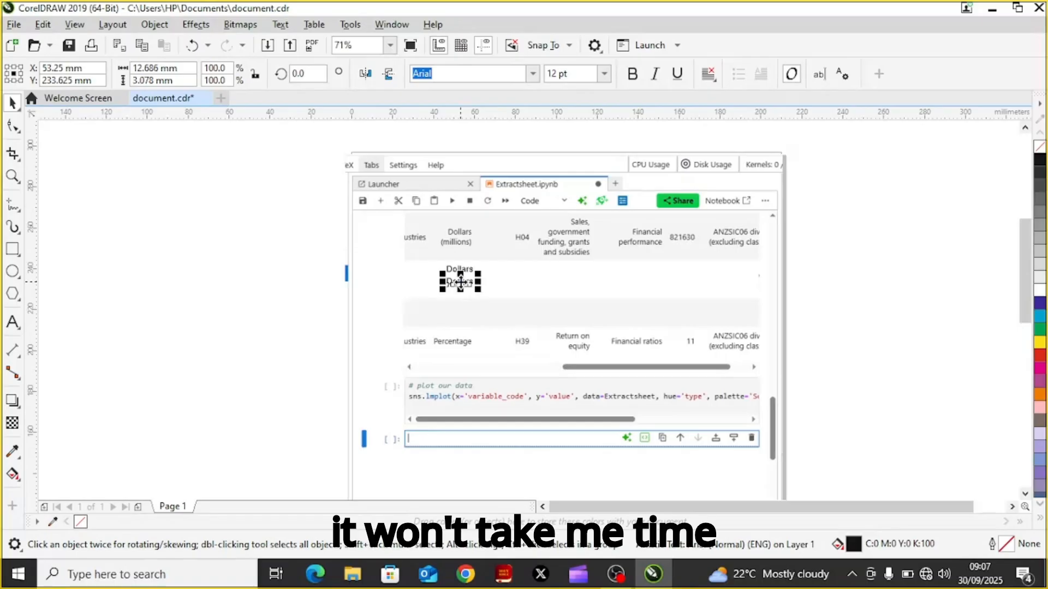
double_click(461, 282)
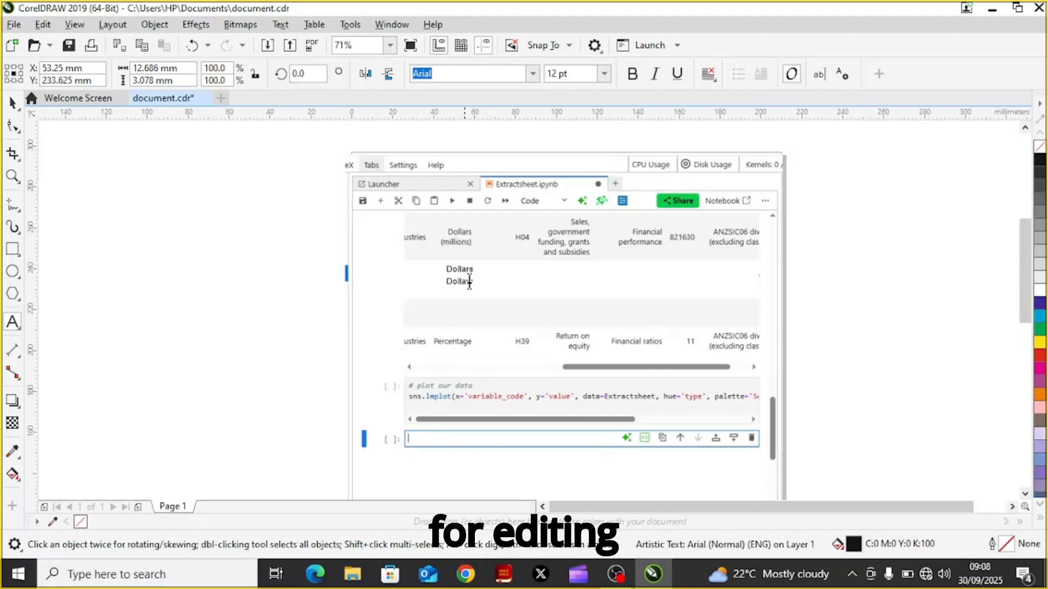
left_click(471, 284)
double_click(470, 283)
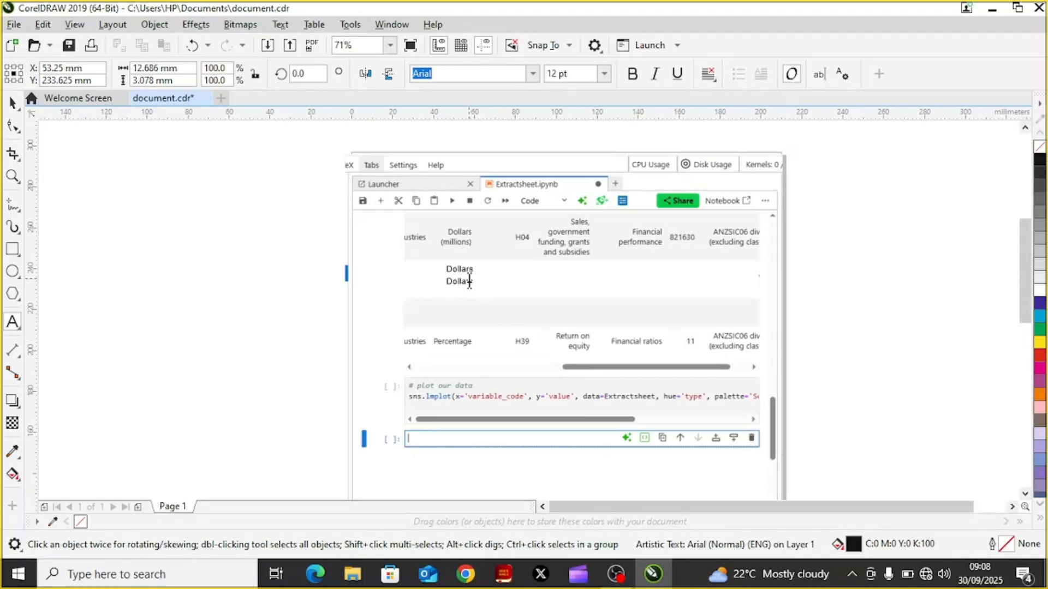
left_click(469, 282)
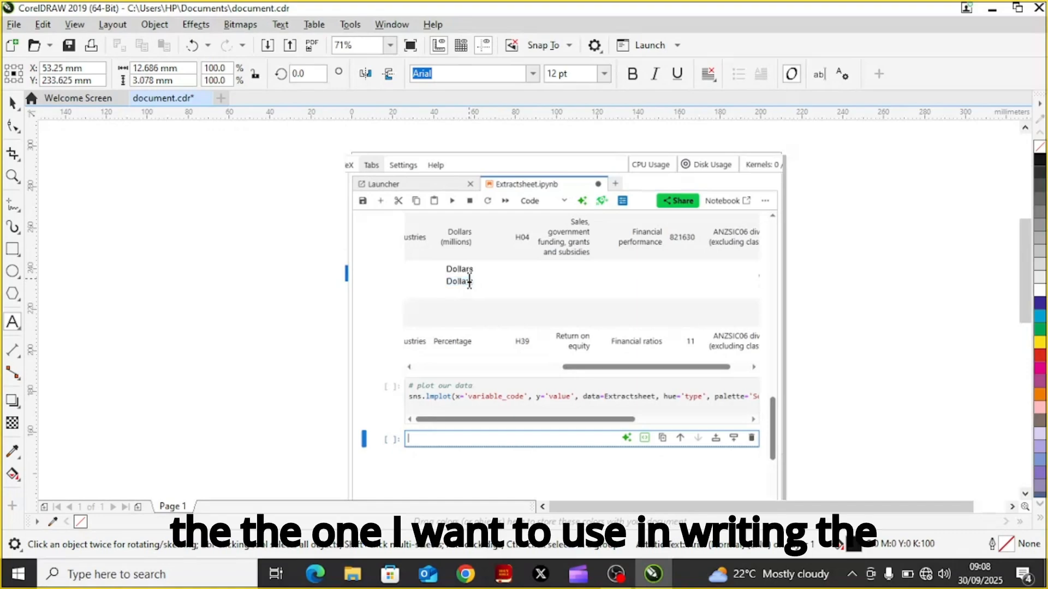
left_click(467, 282)
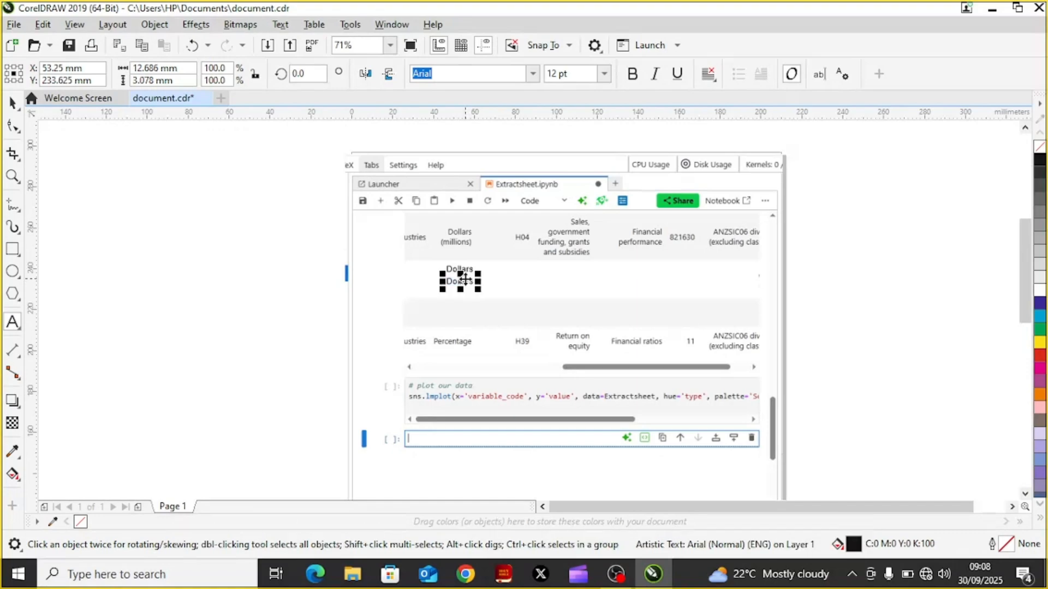
double_click(465, 282)
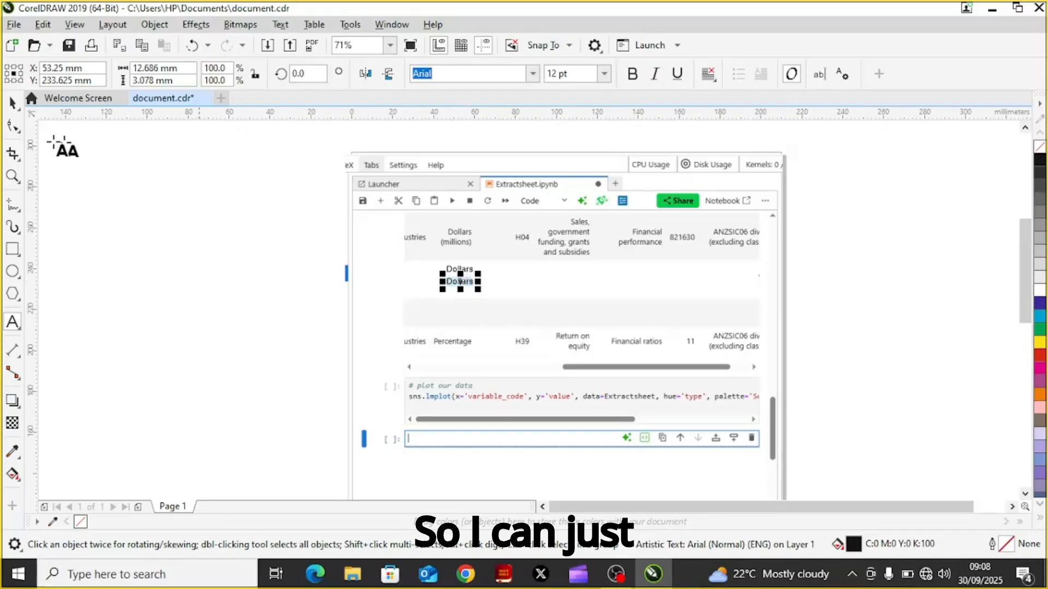
left_click(12, 102)
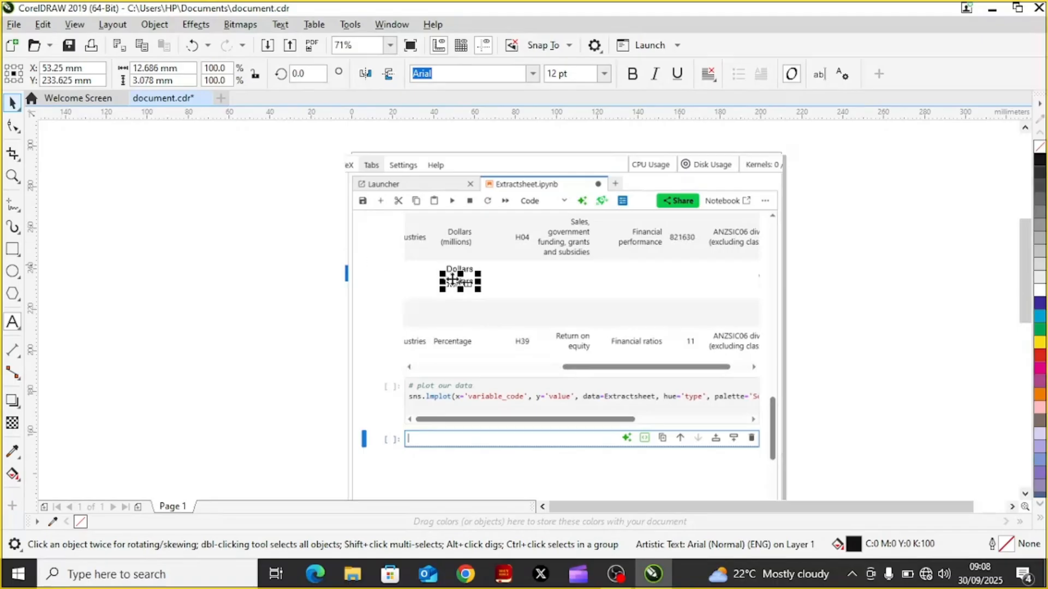
double_click(463, 281)
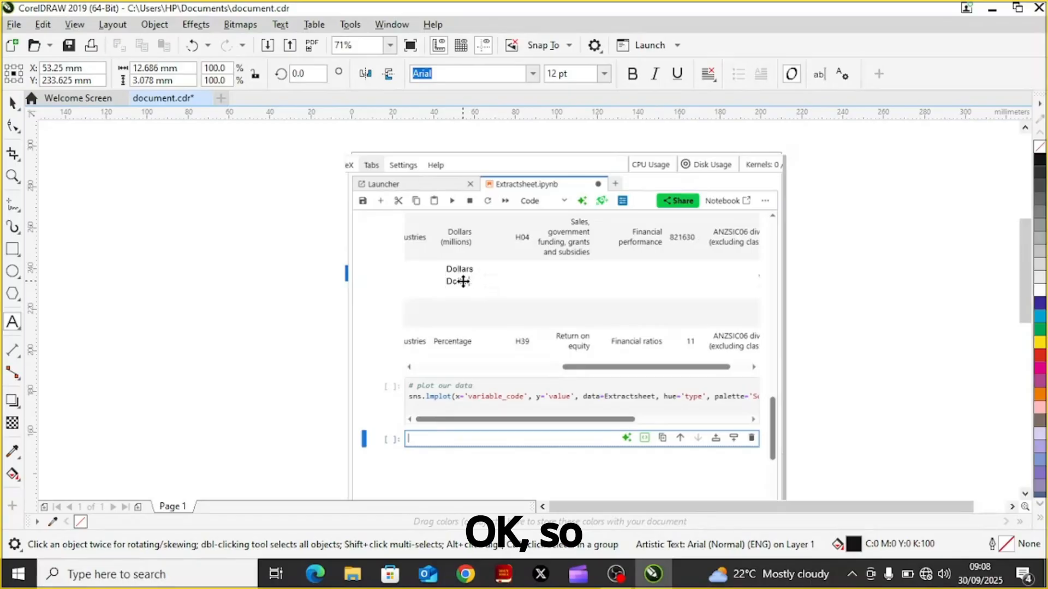
key("BackSpace")
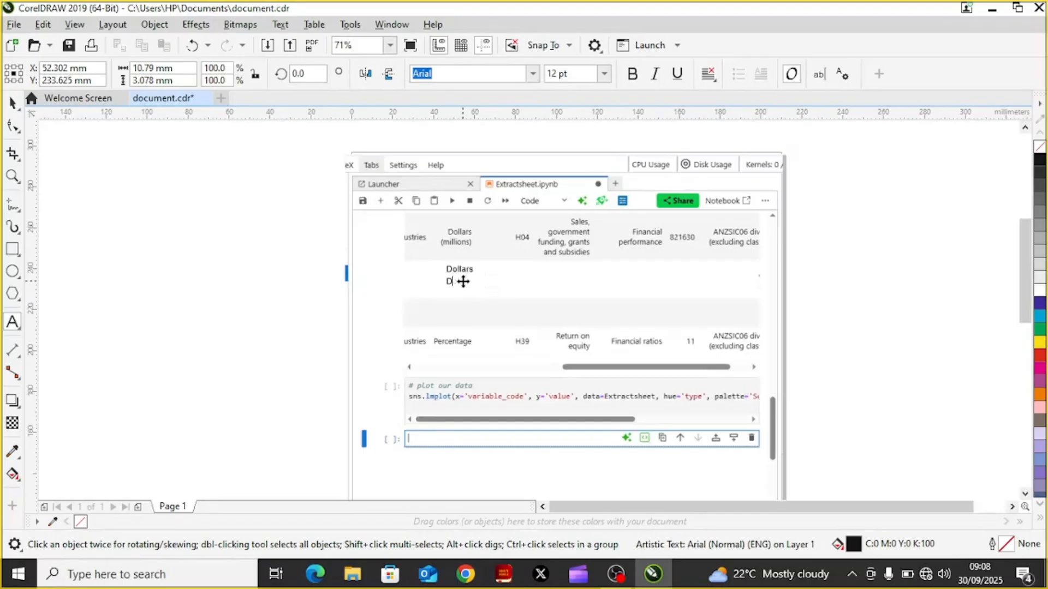
key("BackSpace")
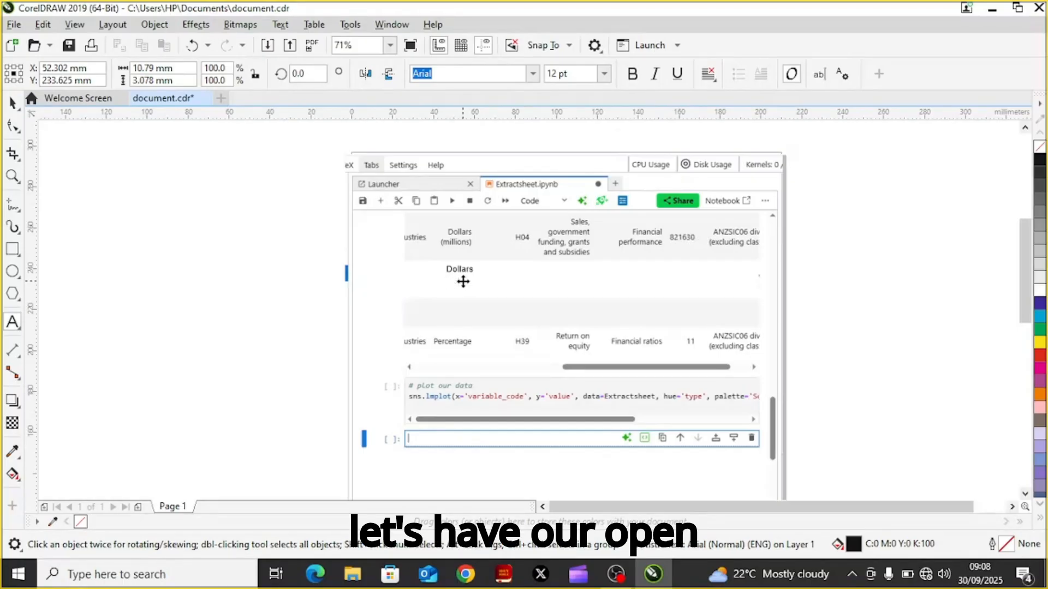
type("(")
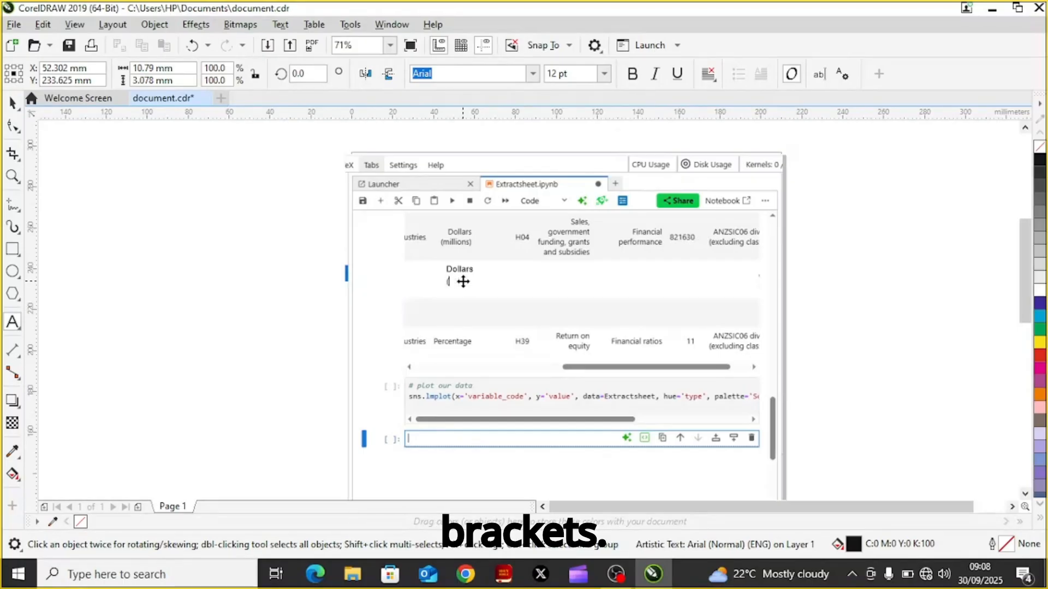
type("m")
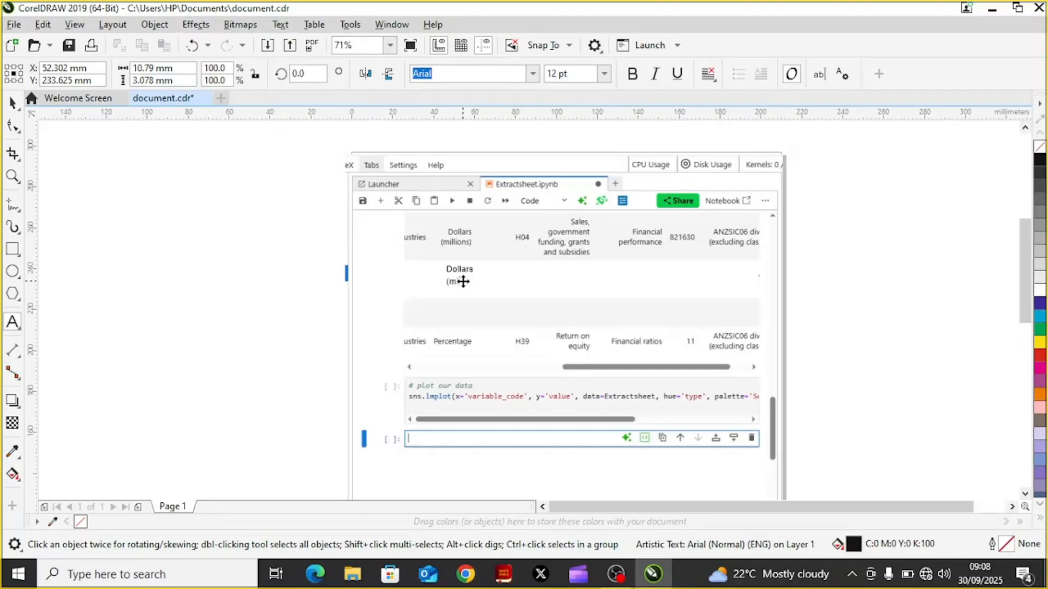
type("il")
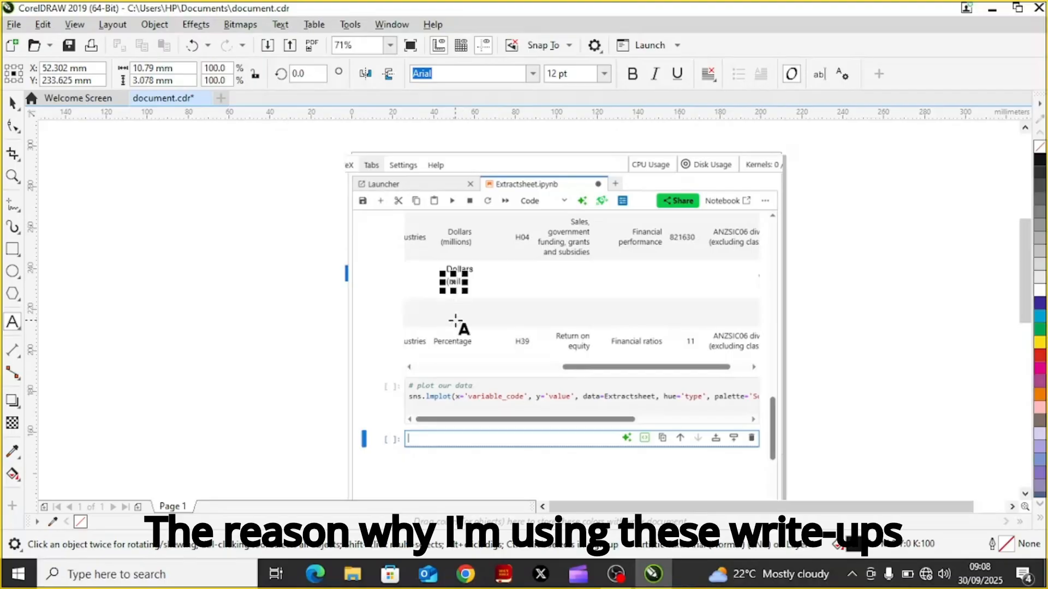
type("l")
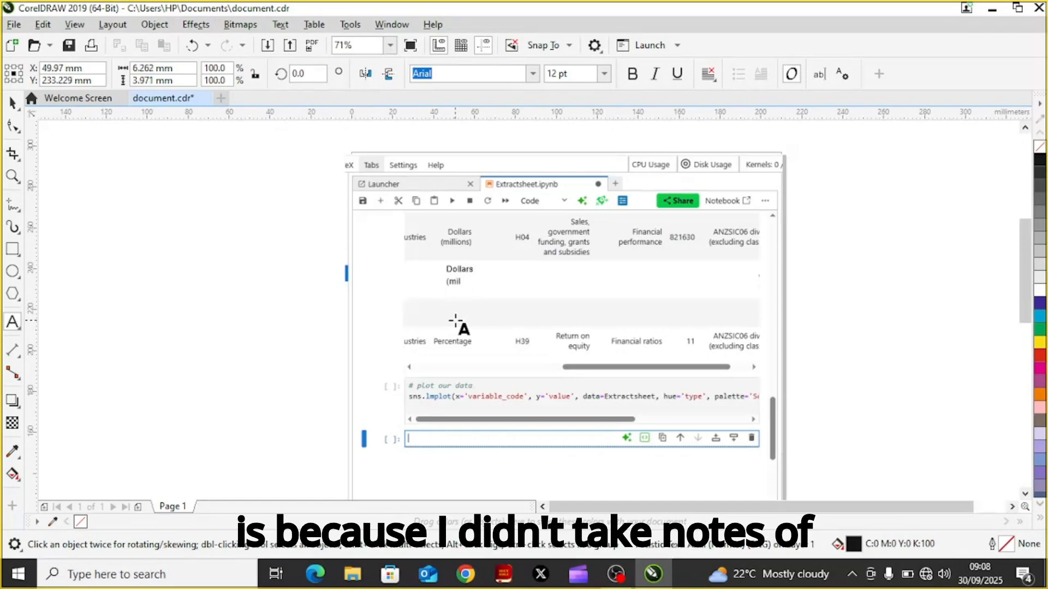
type("lio")
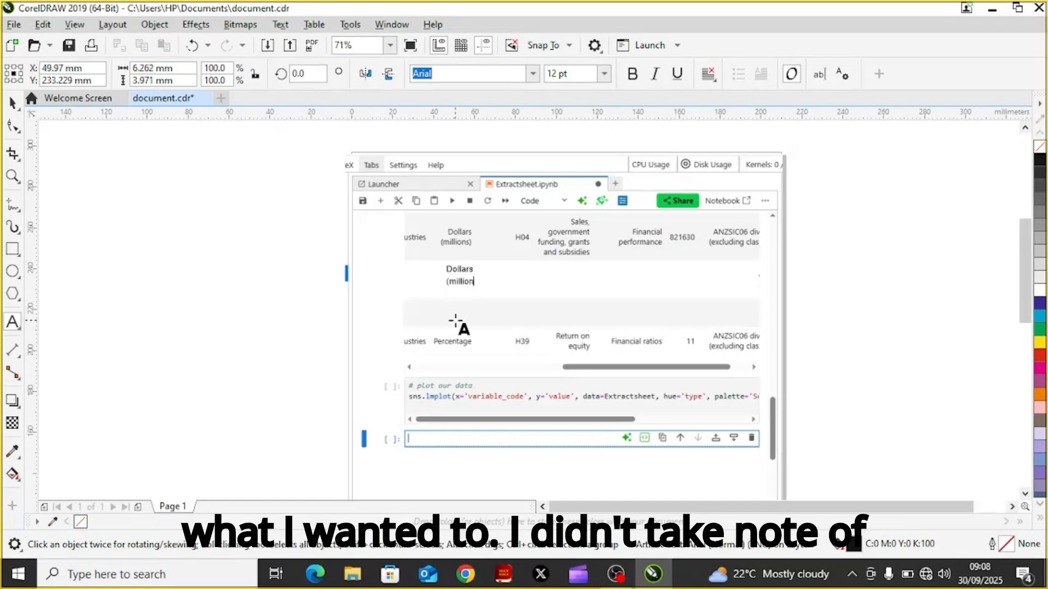
type("ns)")
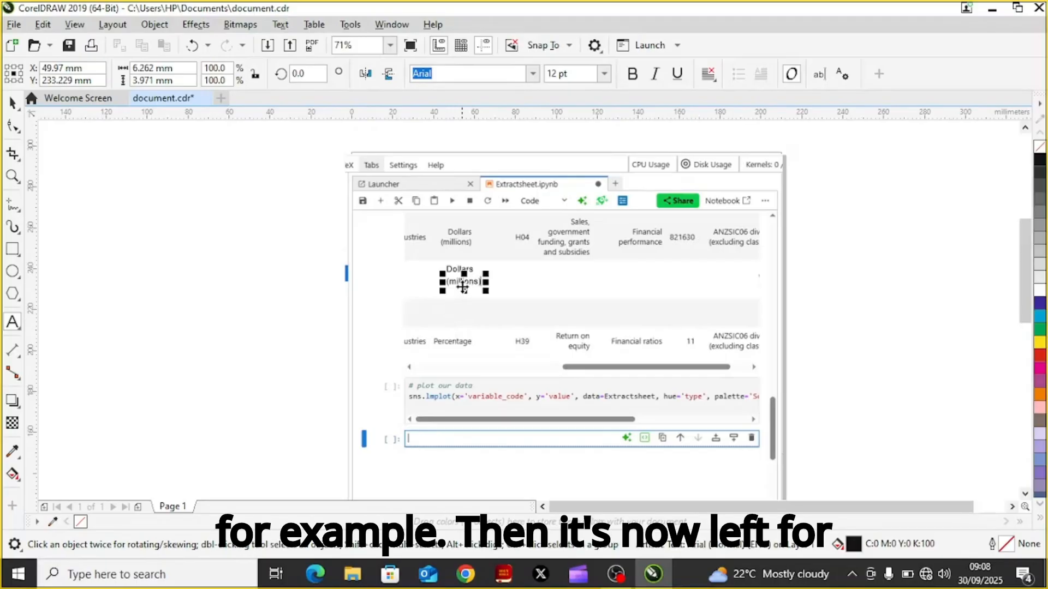
left_click_drag(464, 282, 462, 282)
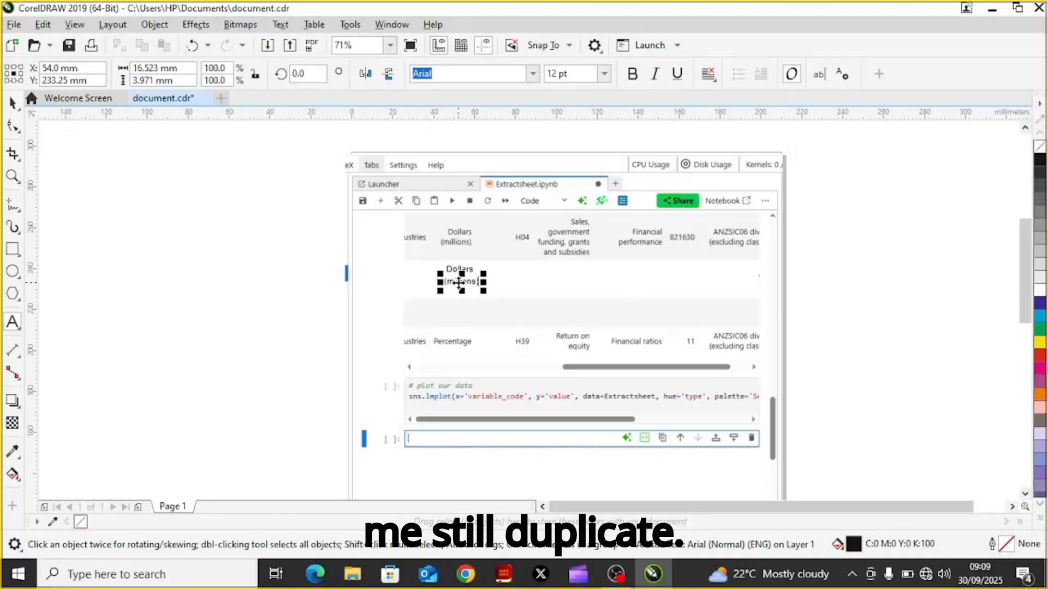
Place a duplicate of "(millions)" in the blank grey row below and change its text to "Financial"
key("ctrl+d")
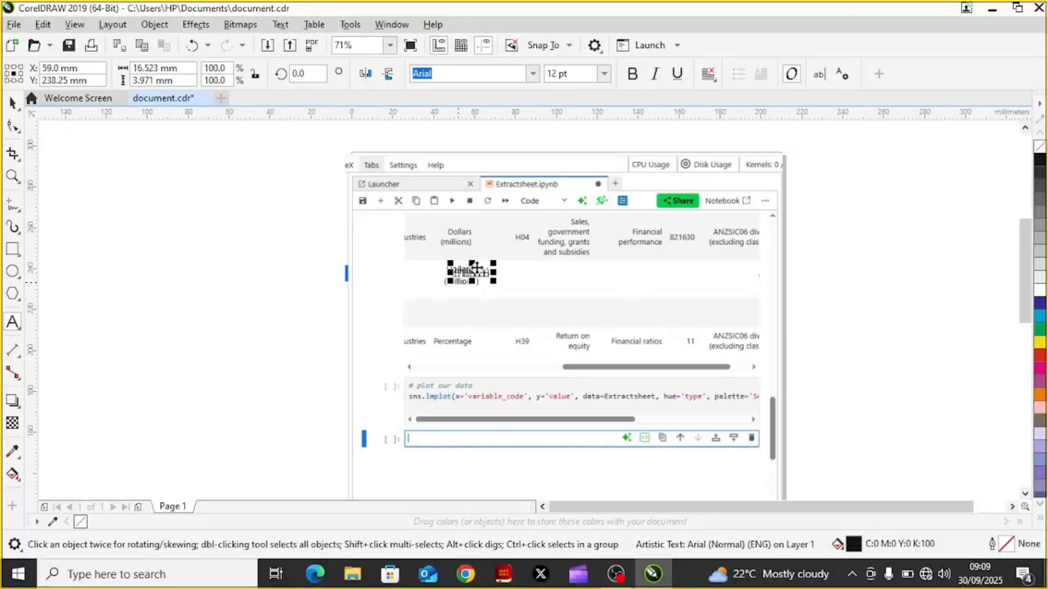
left_click_drag(470, 271, 463, 310)
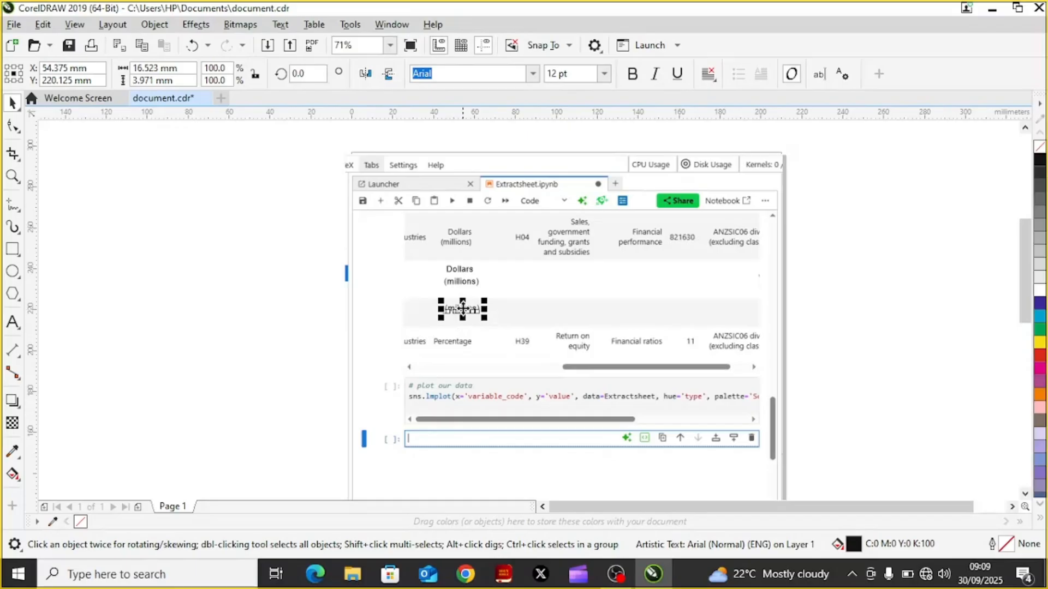
double_click(463, 309)
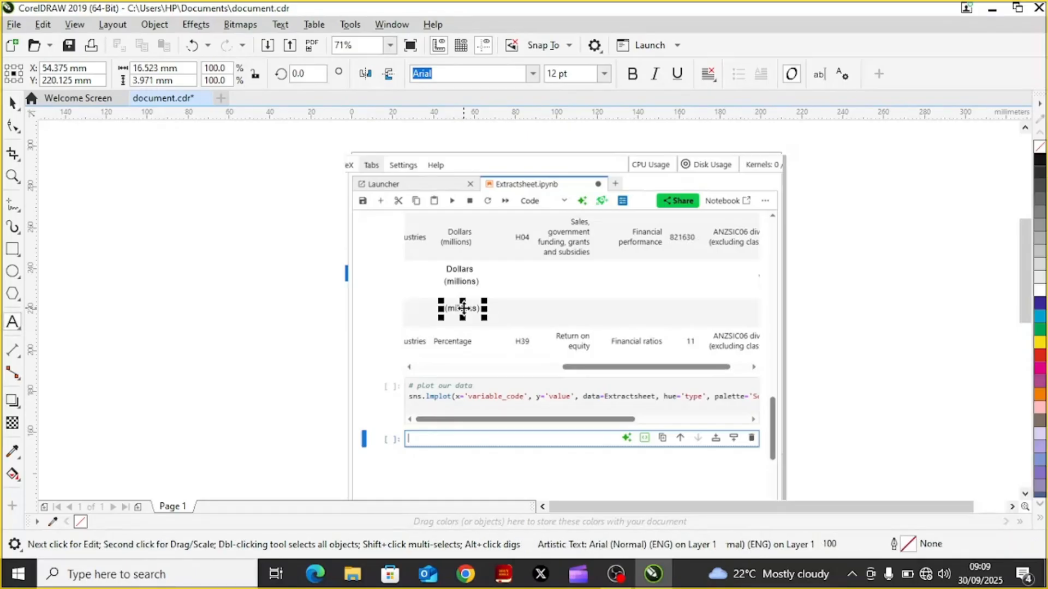
left_click(463, 309)
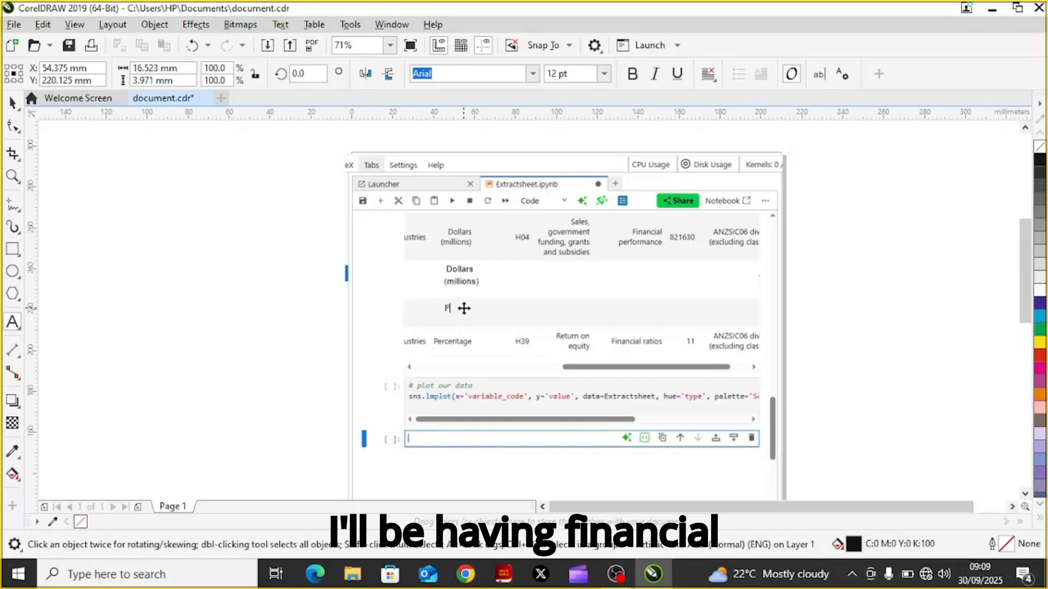
type("inancial")
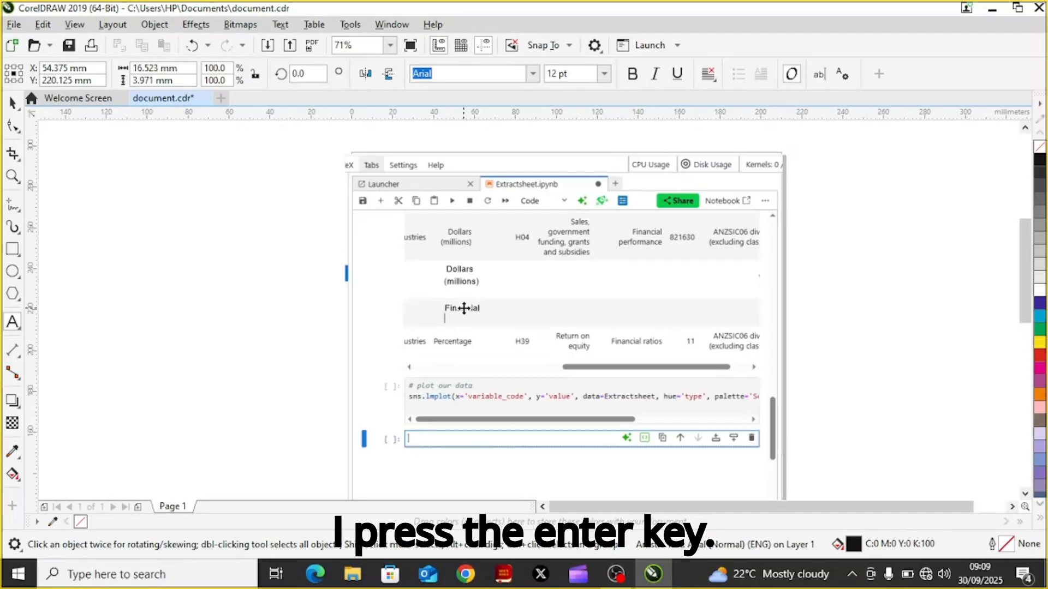
key("Return")
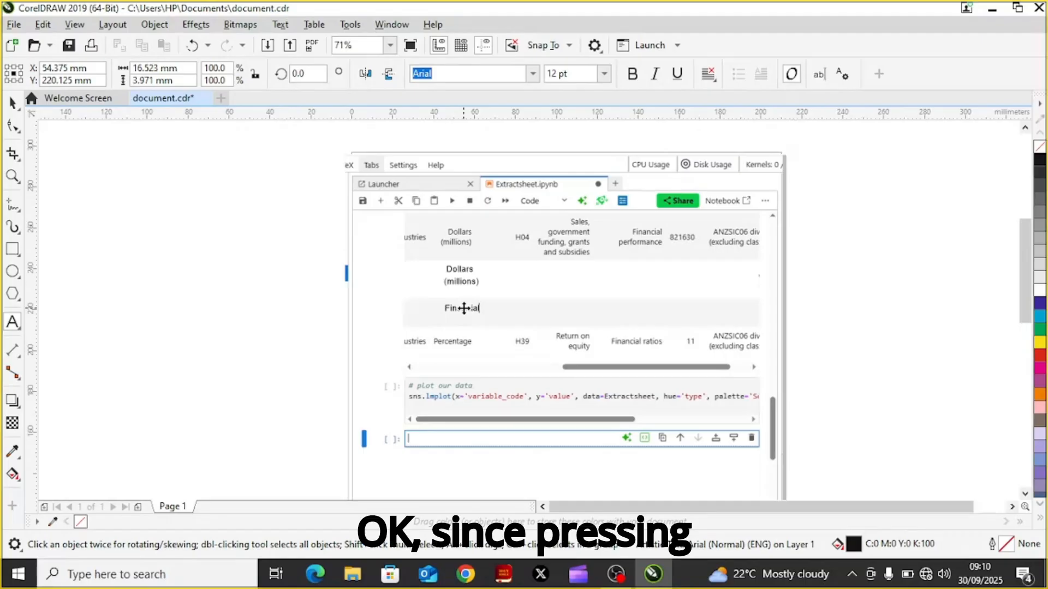
key("Escape")
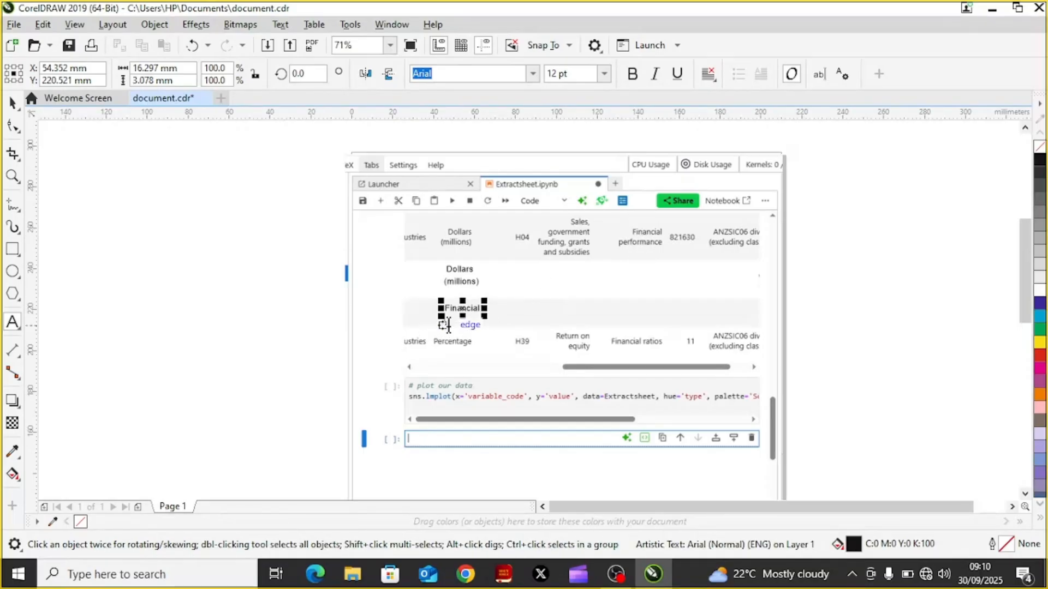
left_click(493, 307)
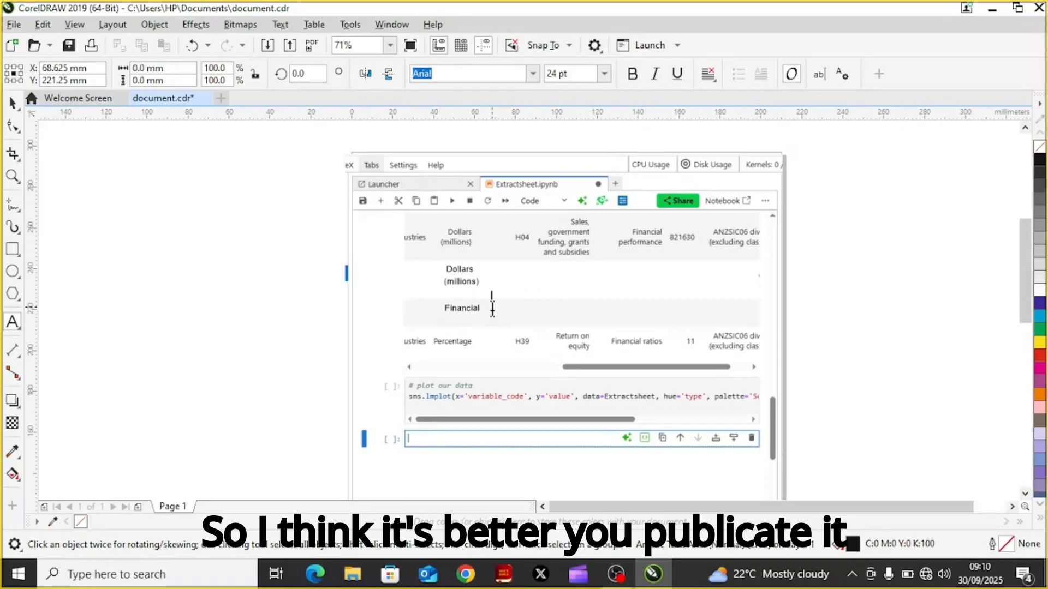
Place a duplicate of the "Financial" text just below it and change the copy's text to "performance"
left_click(13, 106)
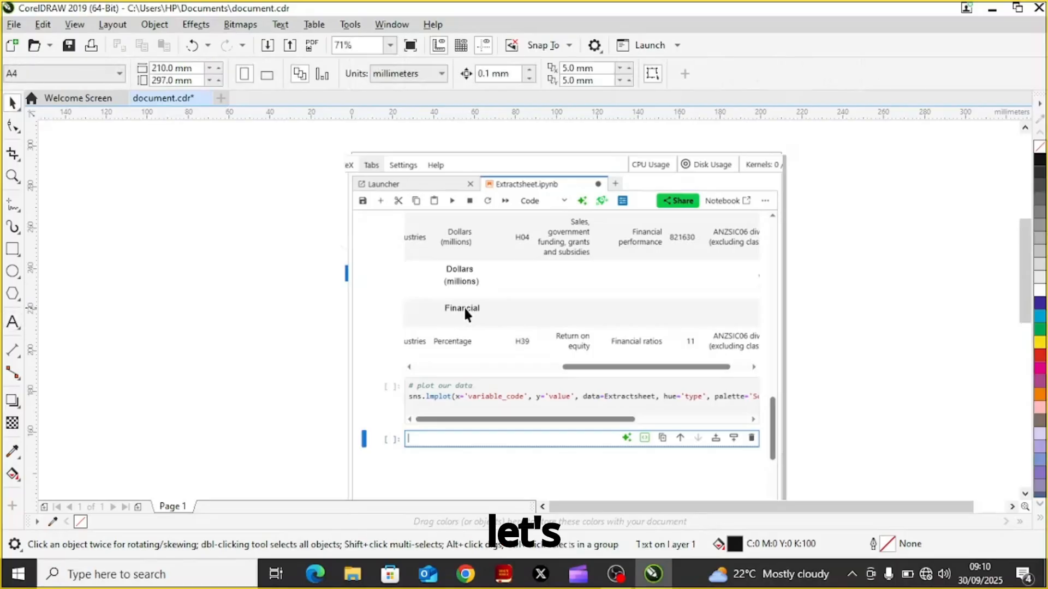
left_click(464, 309)
mouse_move(464, 308)
left_mouse_down()
mouse_move(472, 298)
mouse_move(450, 323)
left_mouse_up()
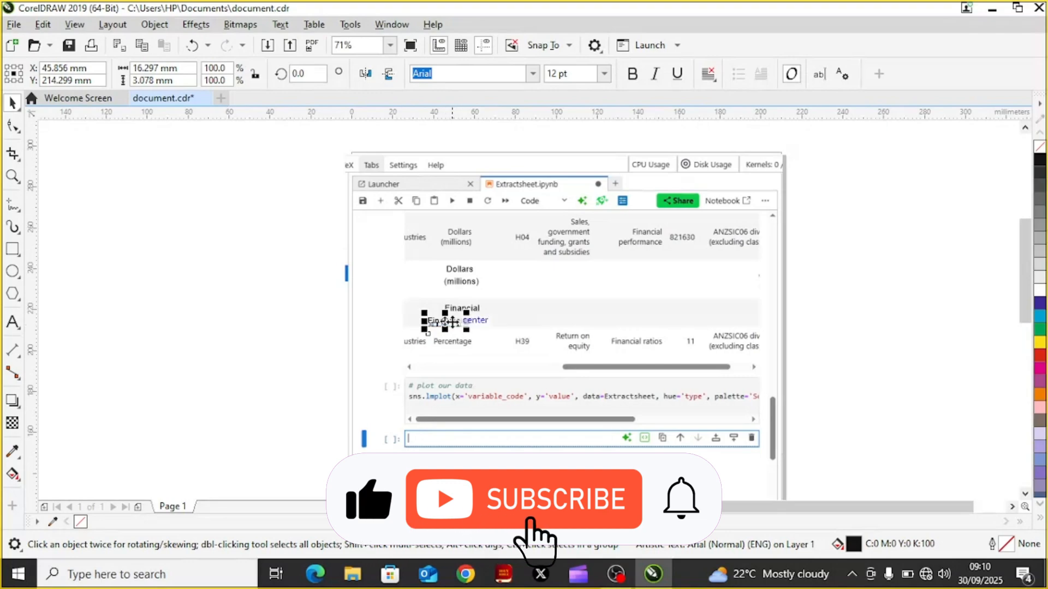
double_click(453, 323)
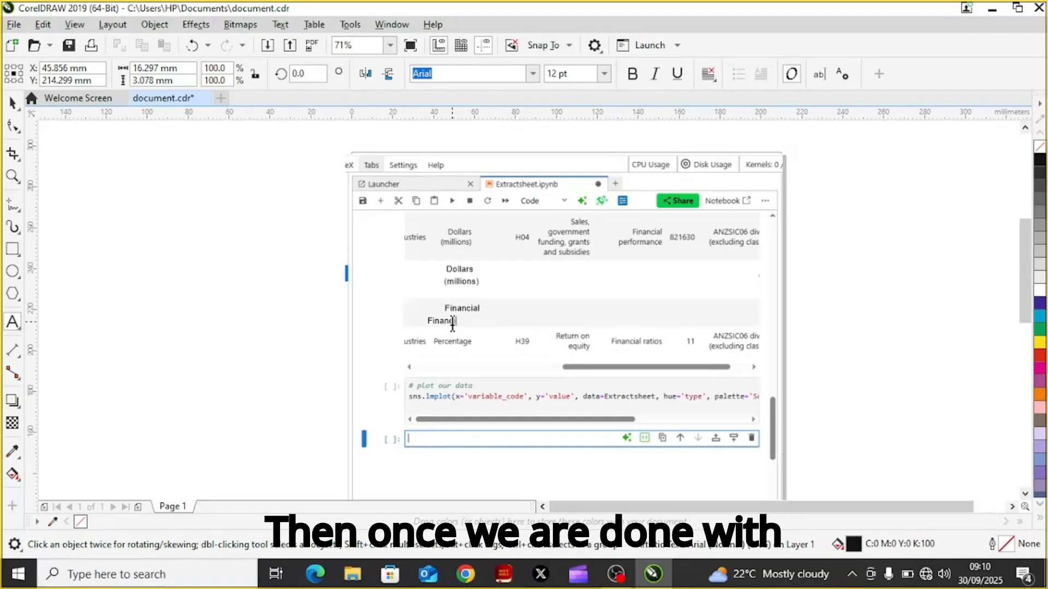
key("BackSpace")
key("BackSpace")
key("BackSpace")
key("BackSpace")
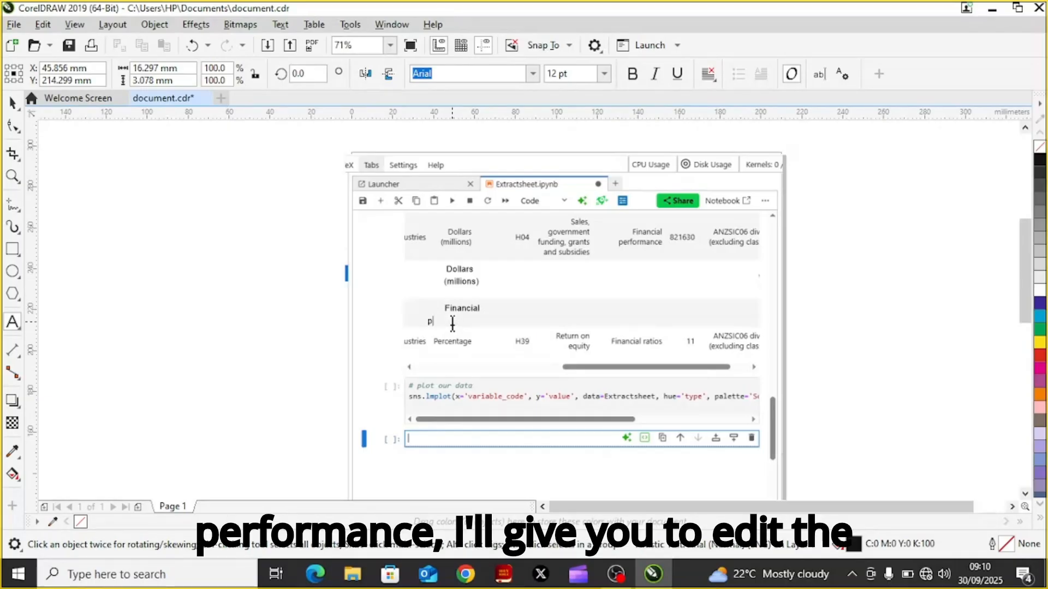
type("performance")
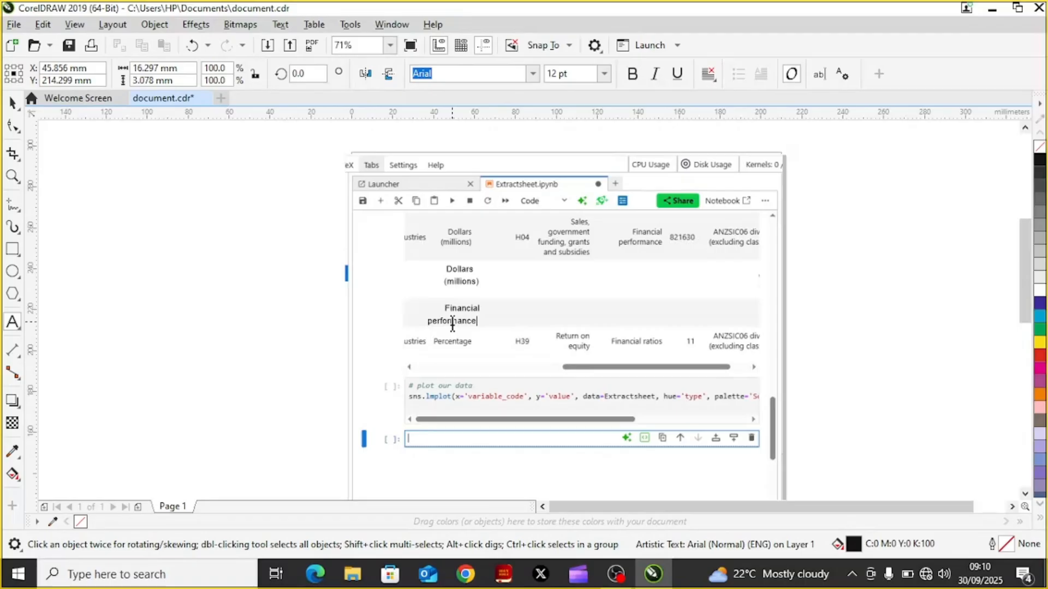
Align the "performance" text under "Financial" within the grey row and deselect it
left_click(457, 324)
left_click_drag(451, 319, 455, 321)
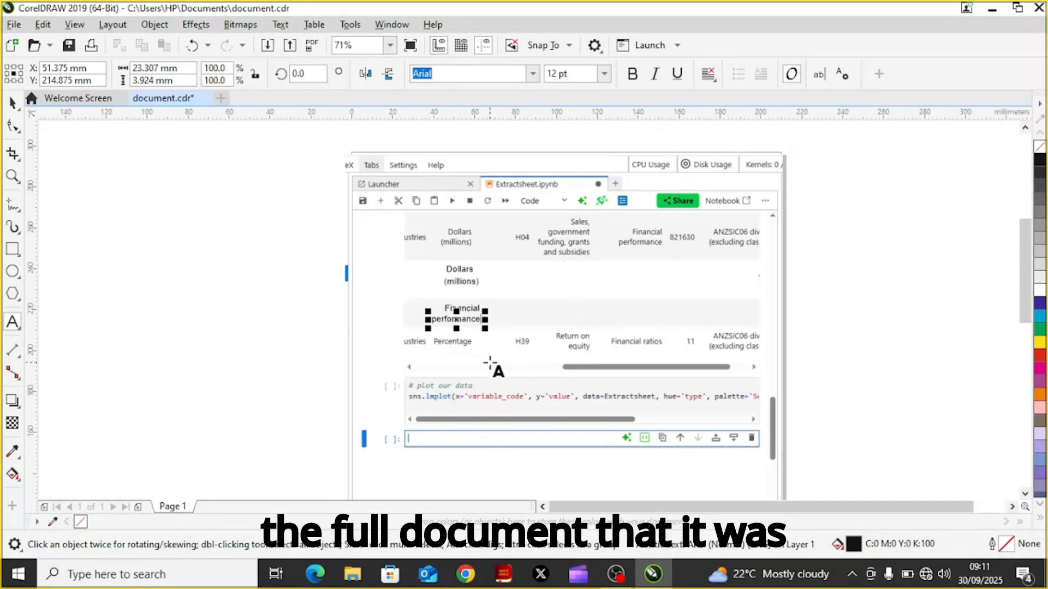
left_click(12, 104)
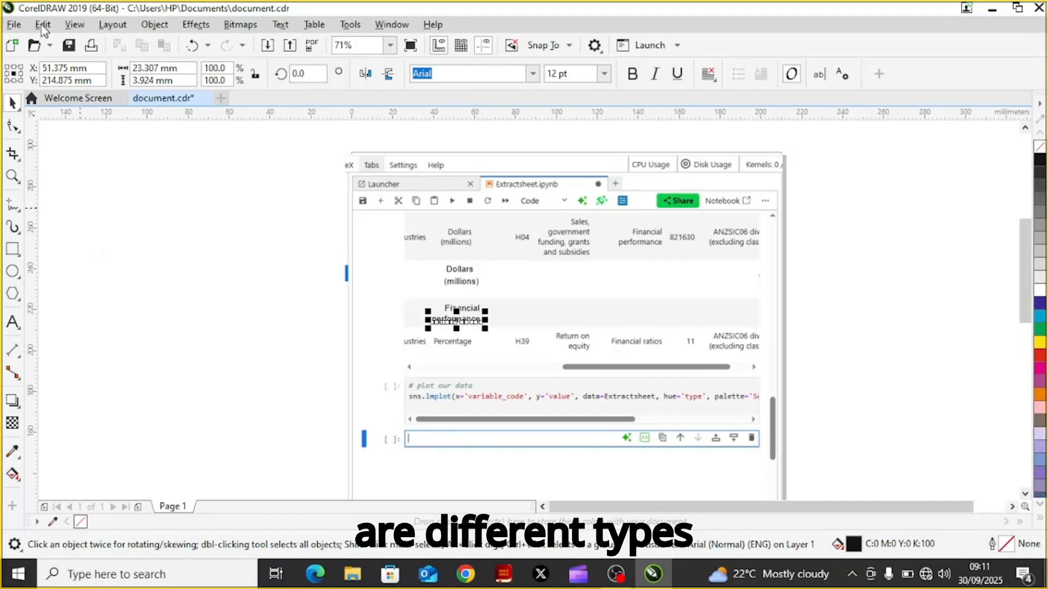
left_click(264, 293)
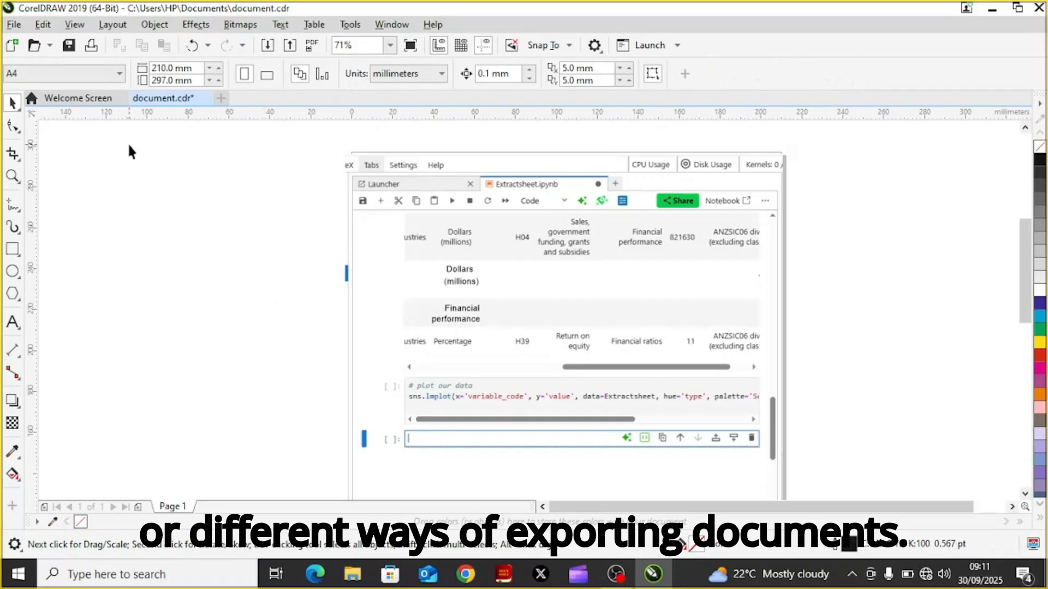
Export the current document as a PDF named "document" to the Documents folder, using the Document Distribution preset and Acrobat DC compatibility
left_click(16, 27)
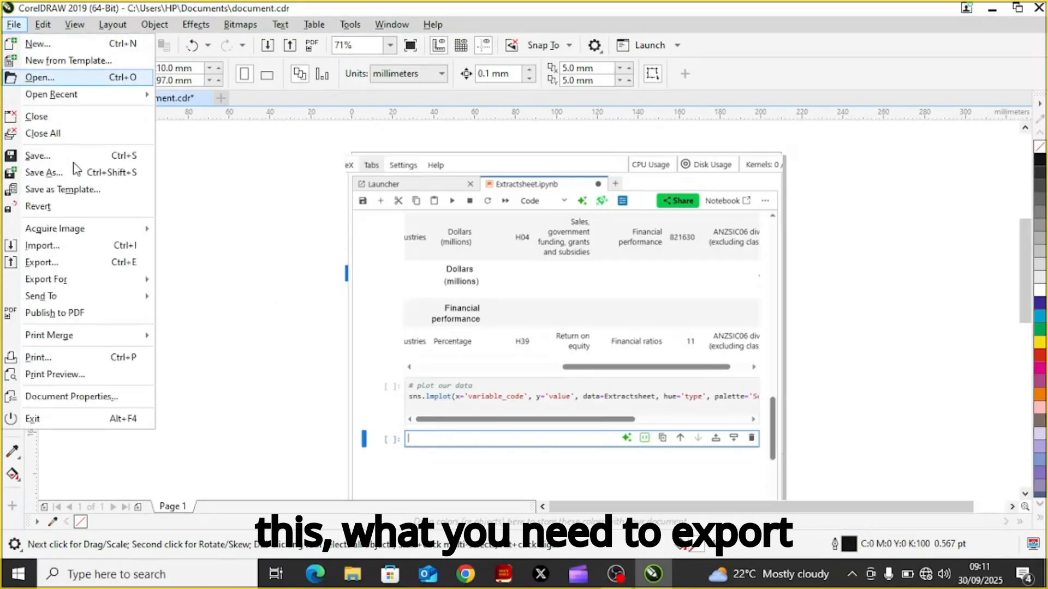
left_click(66, 264)
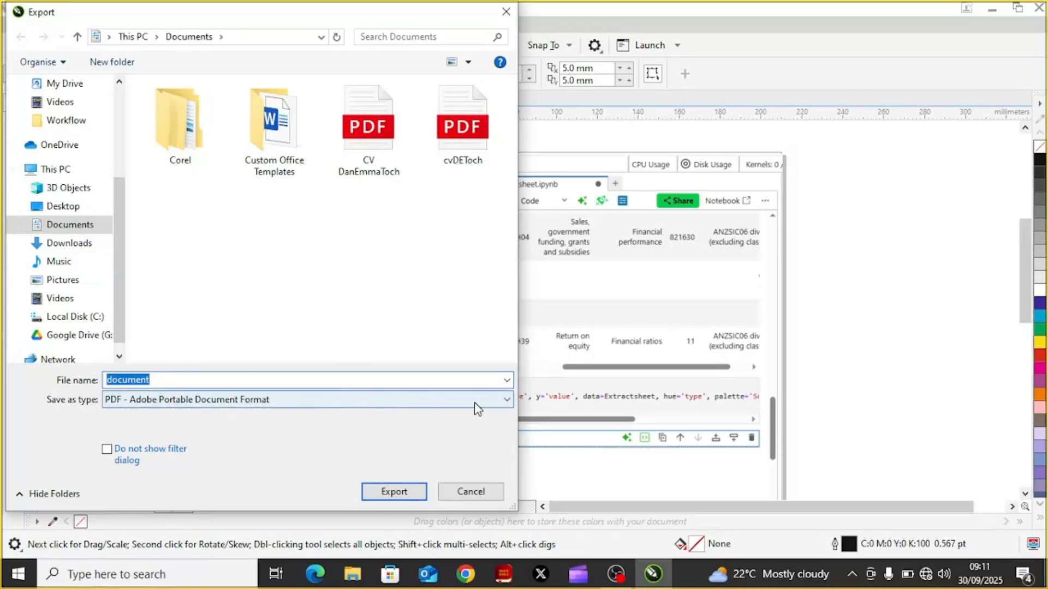
left_click(507, 404)
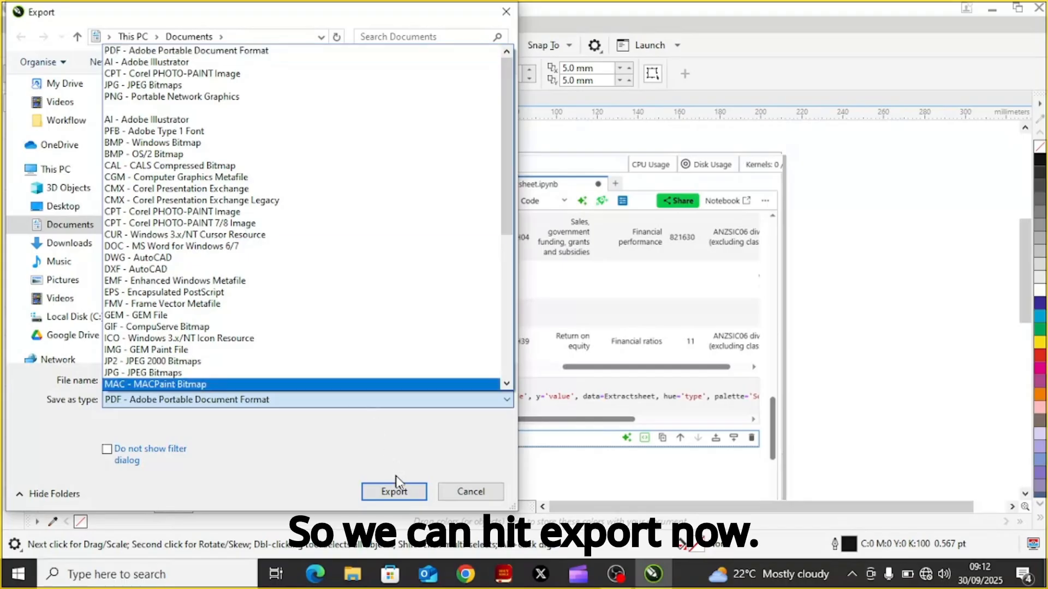
left_click(402, 494)
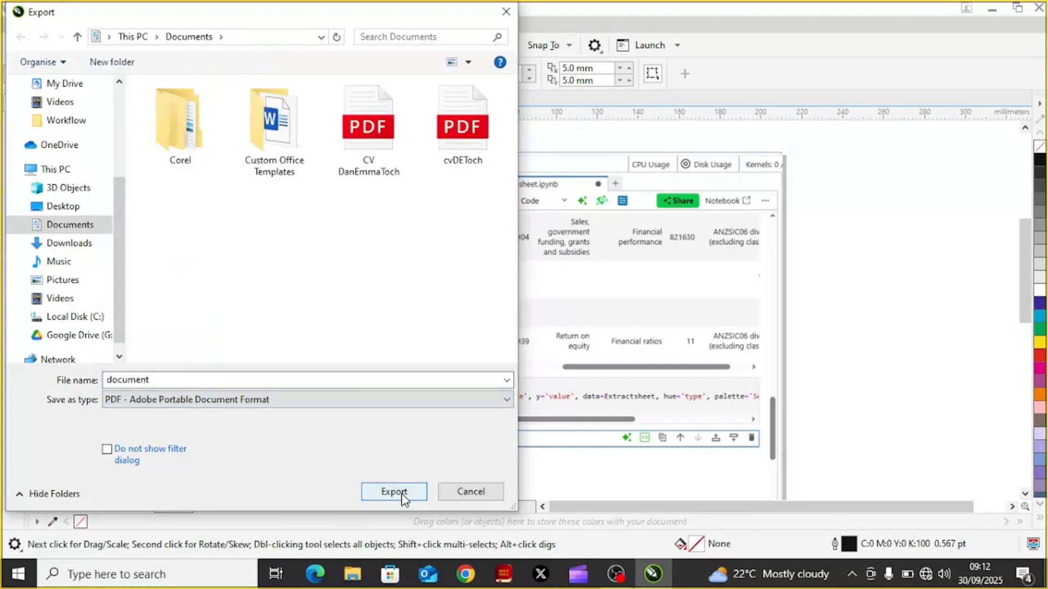
left_click(395, 492)
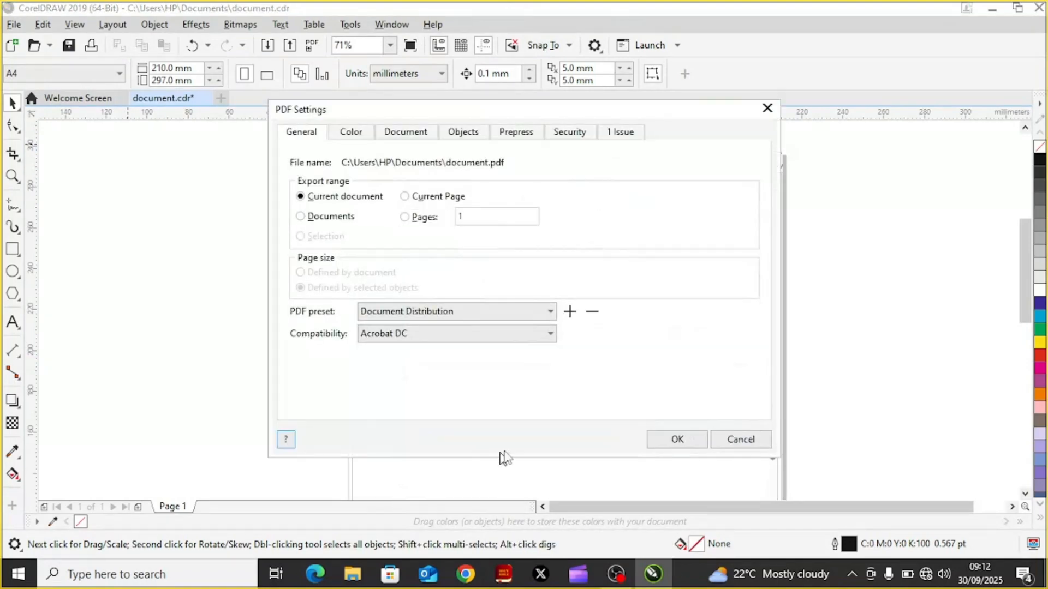
left_click(685, 441)
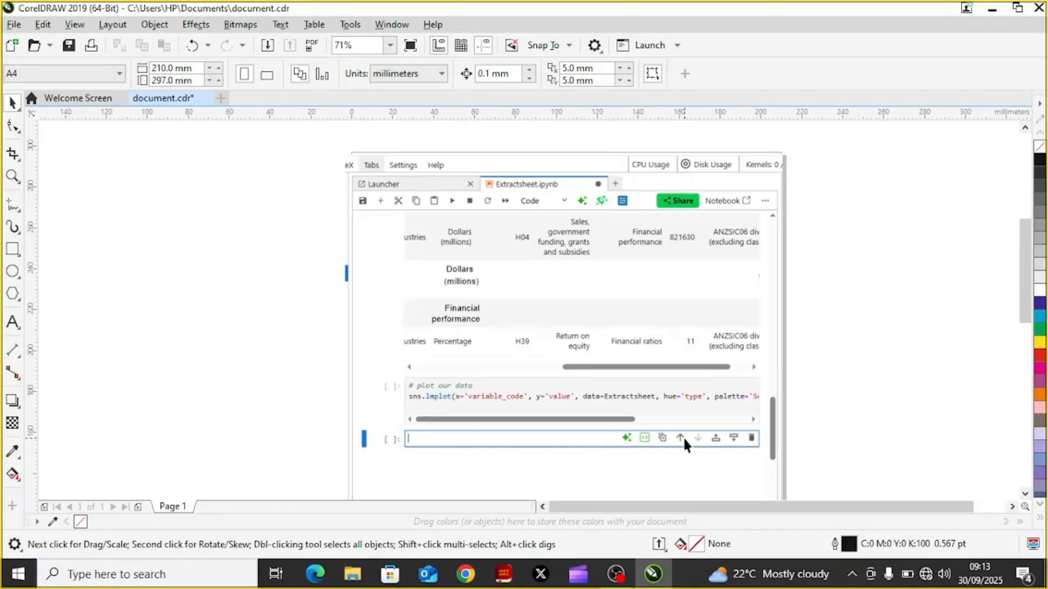
Switch to File Explorer, find the exported document PDF in the Documents folder, open it in Microsoft Edge and dismiss the restore-pages prompt
left_click(353, 574)
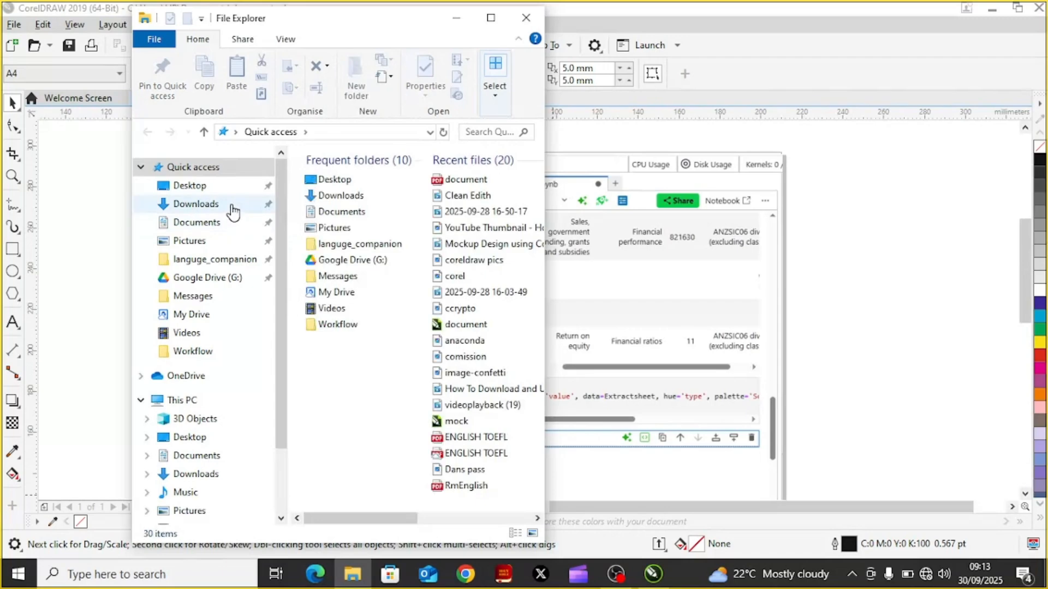
left_click(231, 208)
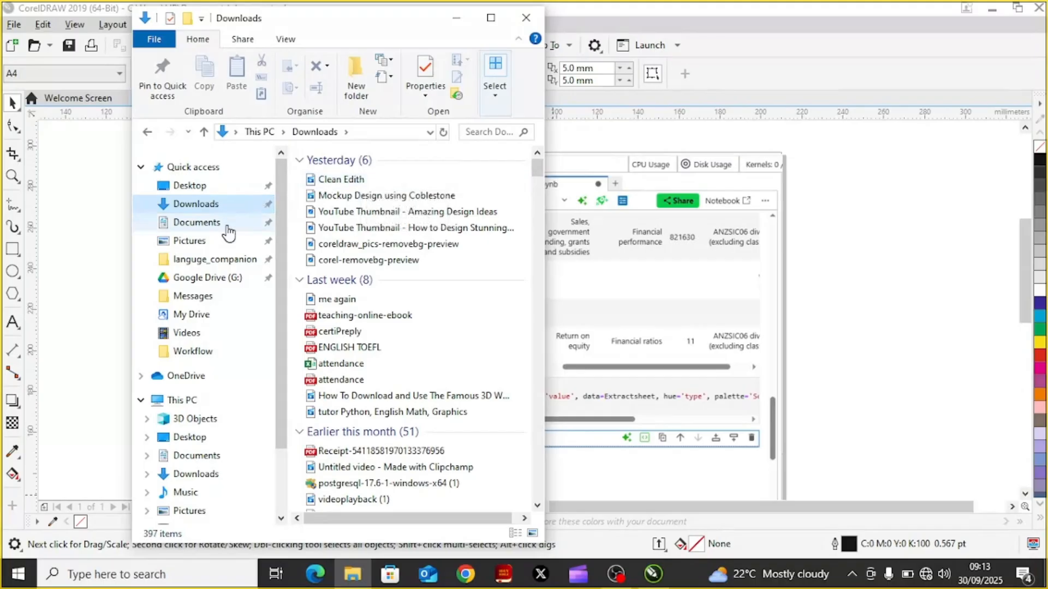
left_click(228, 224)
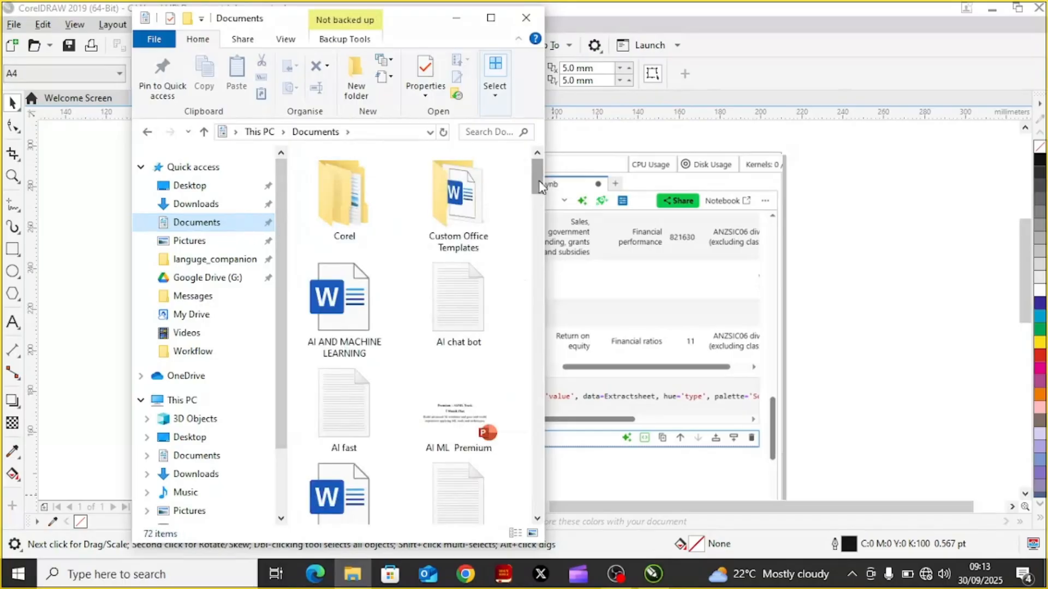
left_click_drag(540, 186, 550, 276)
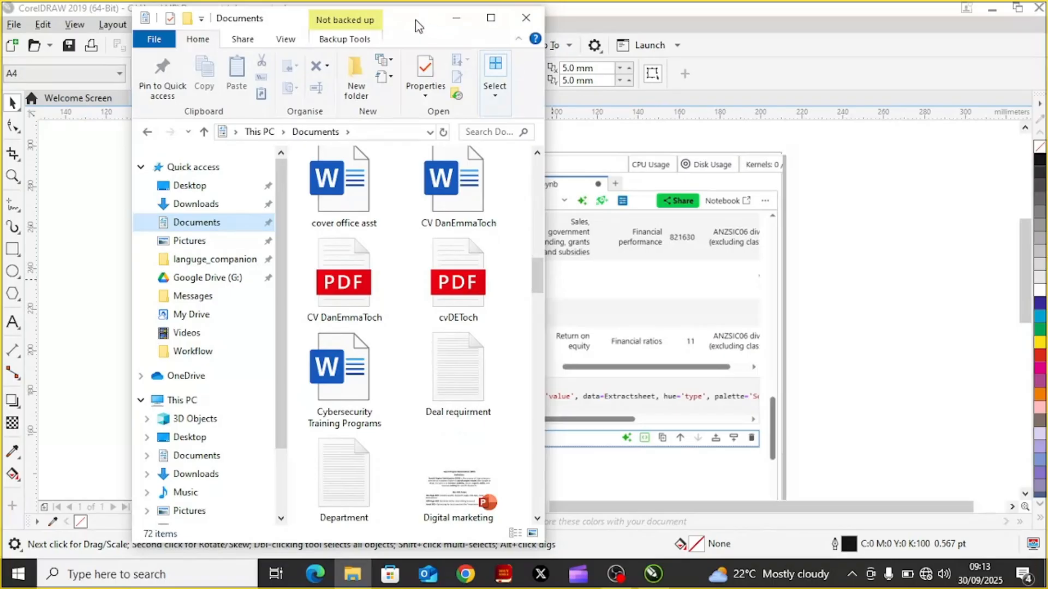
left_click_drag(416, 26, 733, 51)
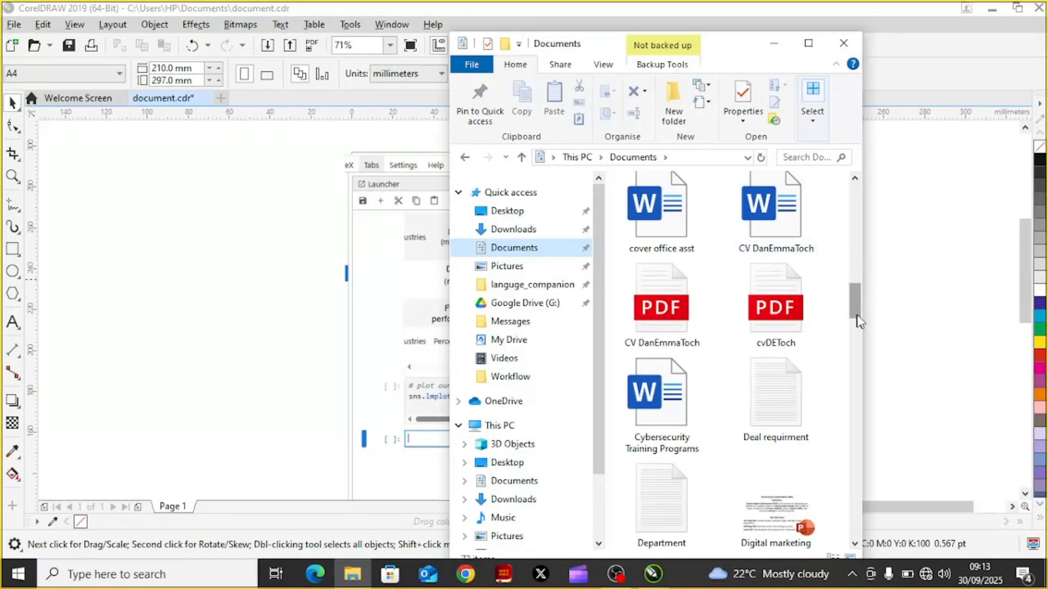
left_click_drag(856, 300, 859, 347)
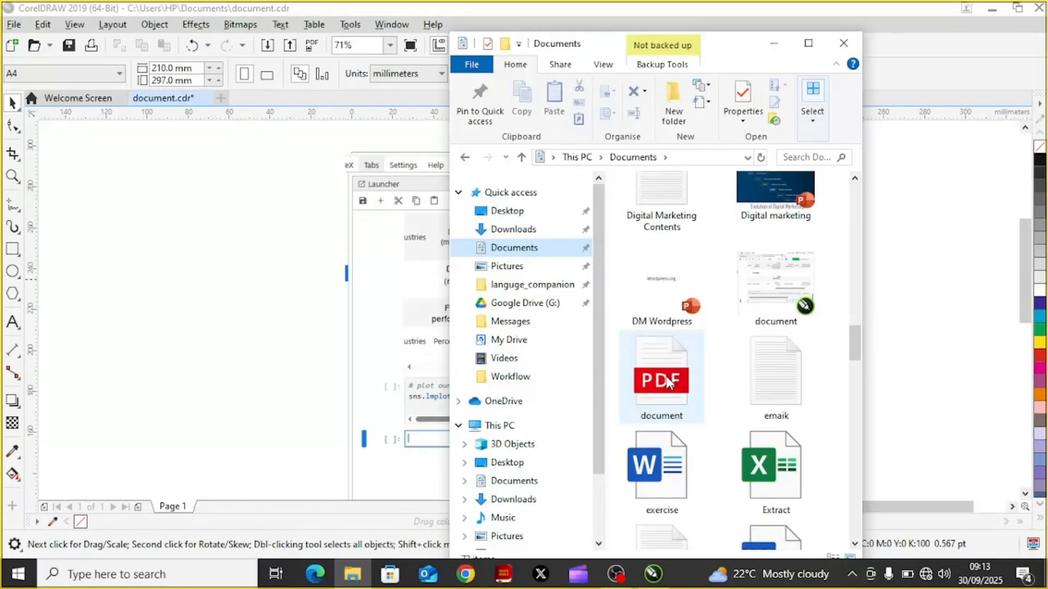
double_click(670, 381)
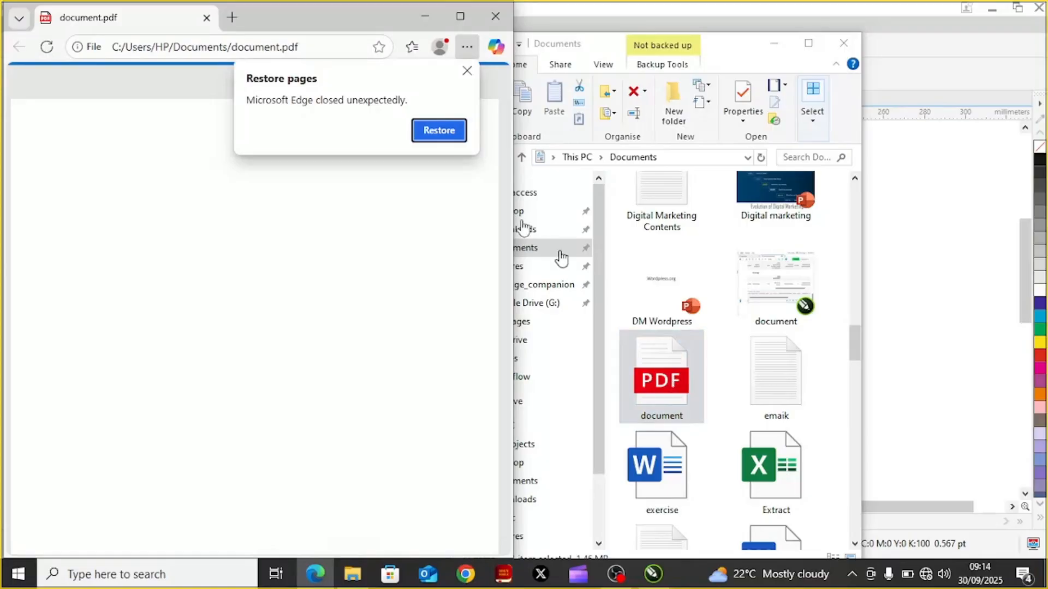
left_click(467, 73)
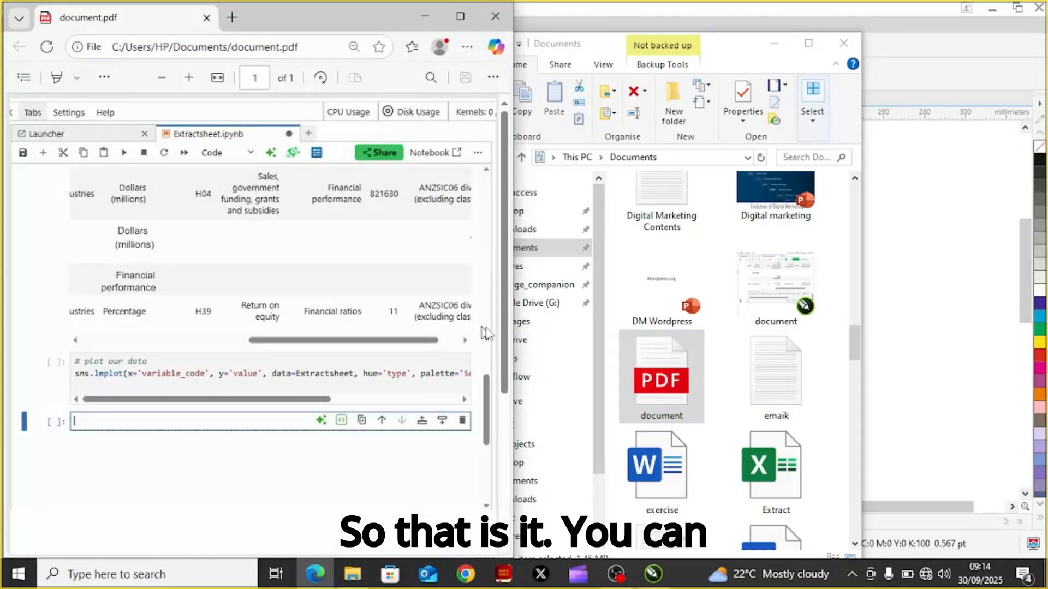